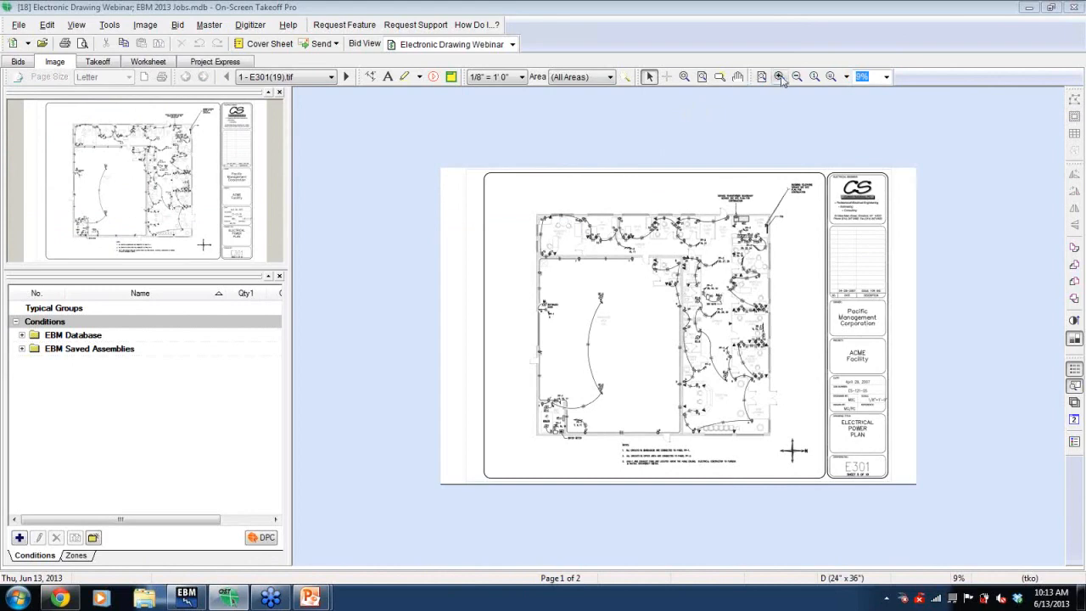
# - Zoom and pan around the electrical power plan sheet E301 to examine the receptacle layout
pyautogui.click(779, 76)
pyautogui.click(778, 76)
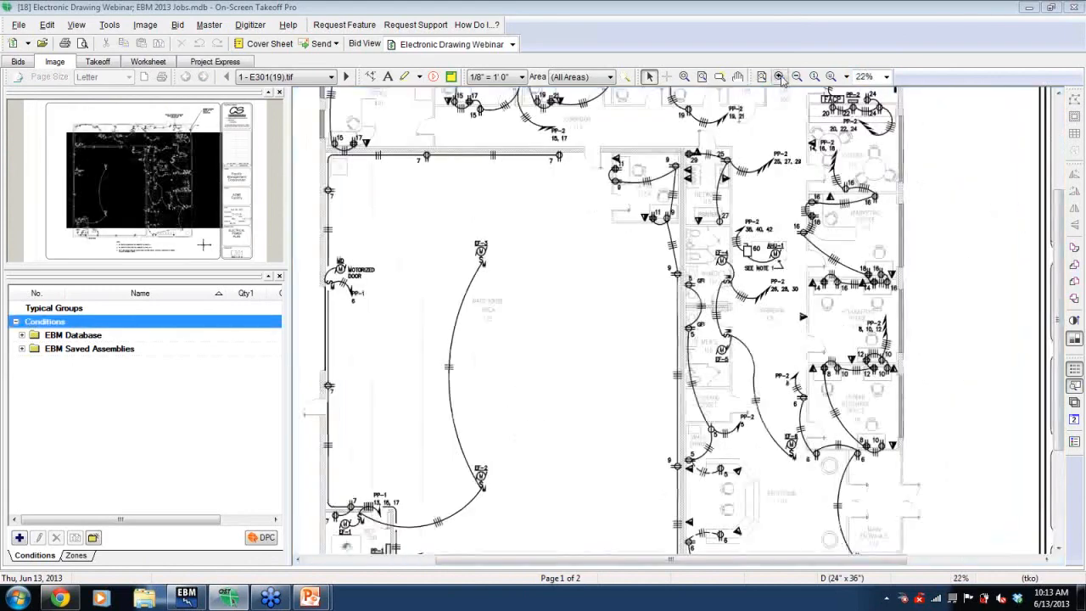
pyautogui.click(797, 76)
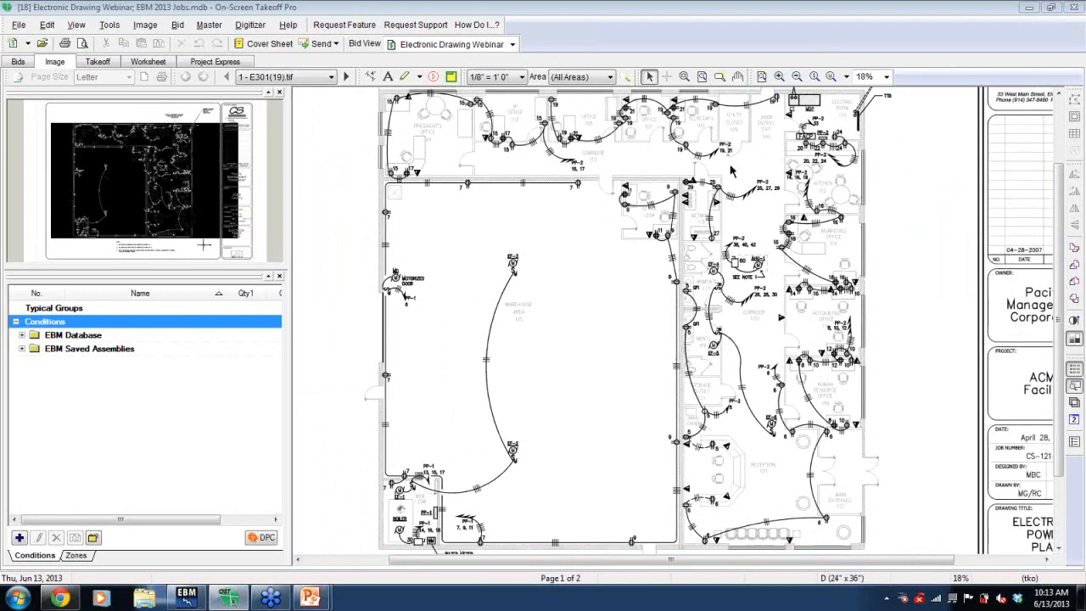
pyautogui.click(683, 76)
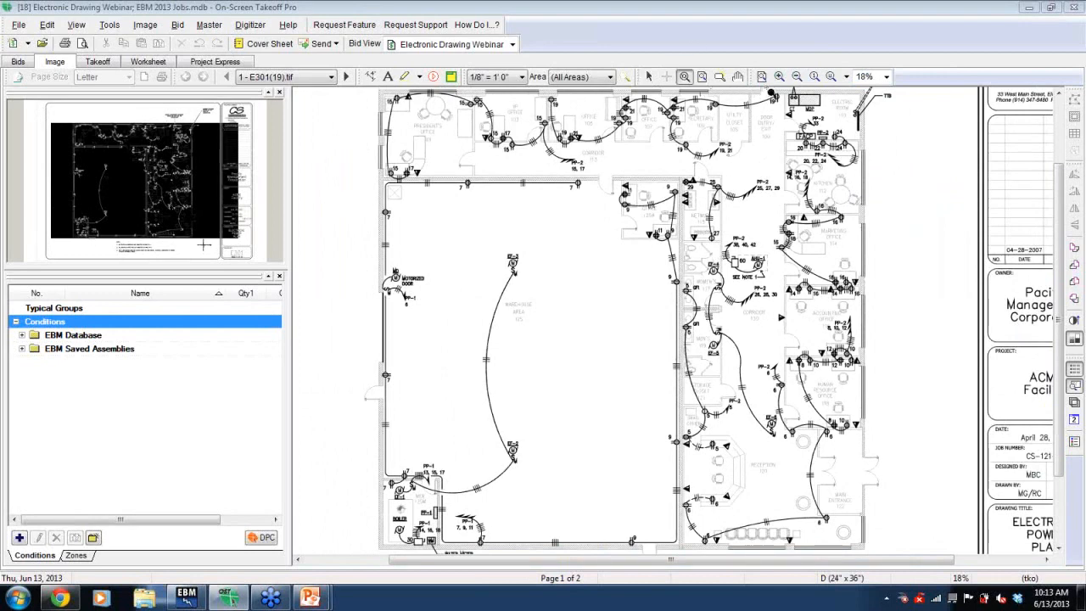
pyautogui.click(861, 180)
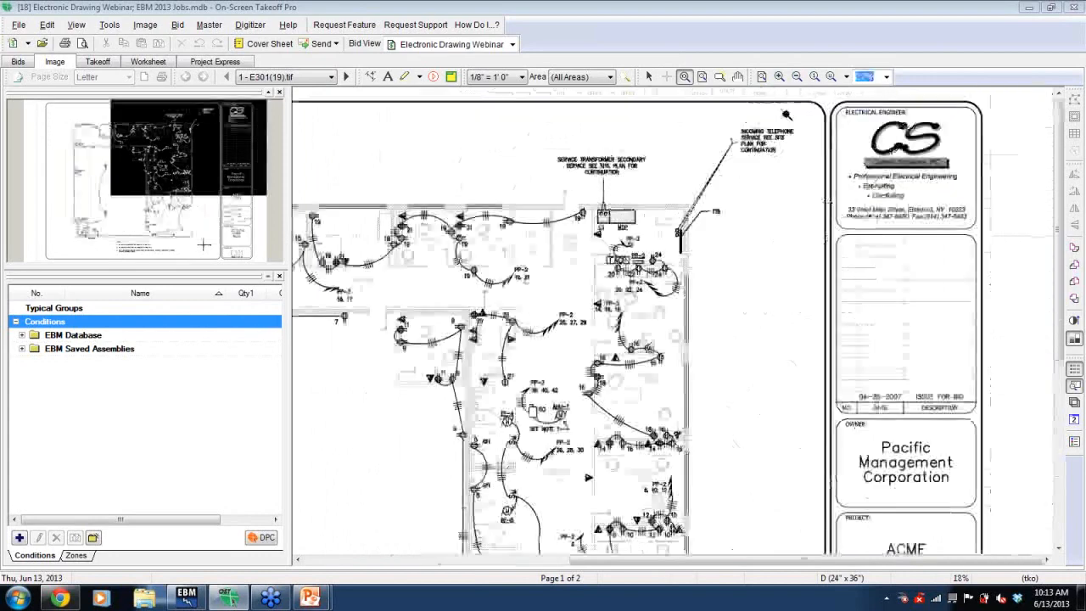
pyautogui.moveTo(589, 195)
pyautogui.mouseDown()
pyautogui.moveTo(583, 231)
pyautogui.moveTo(640, 302)
pyautogui.moveTo(714, 307)
pyautogui.mouseUp()
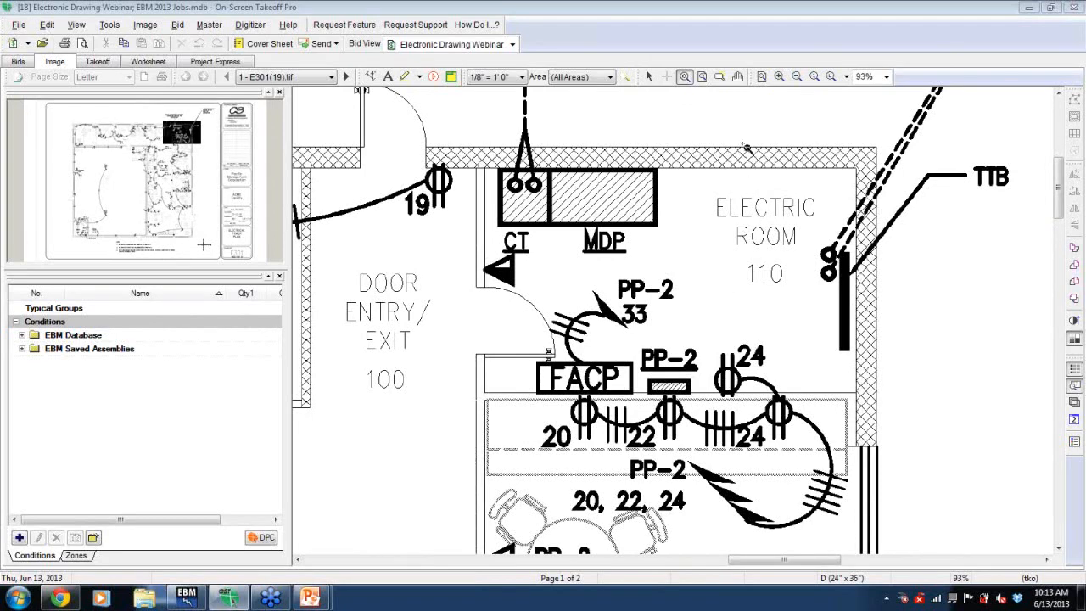
pyautogui.click(760, 77)
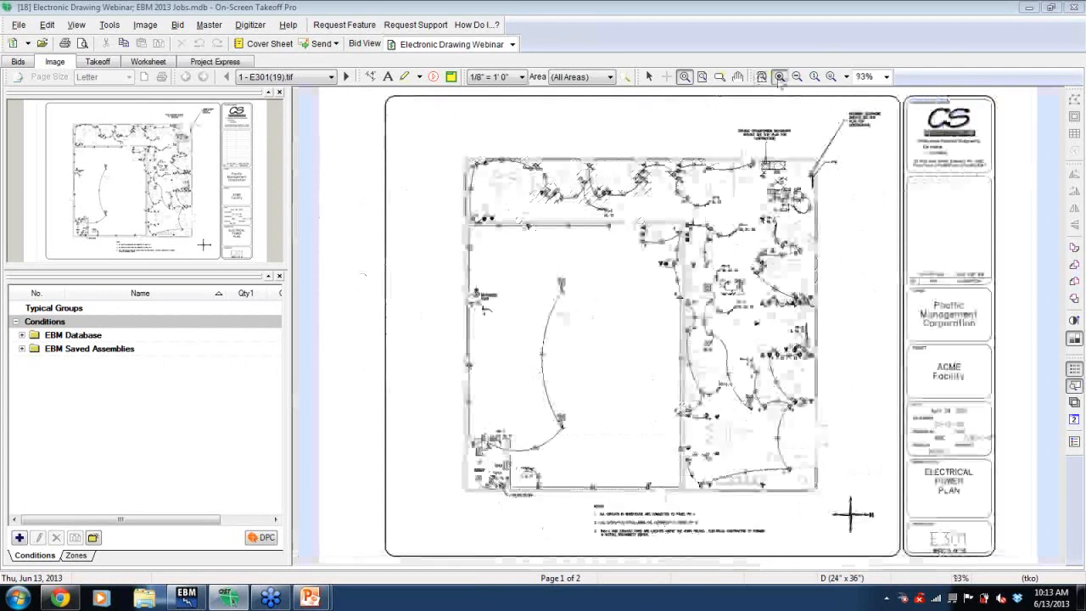
pyautogui.click(778, 78)
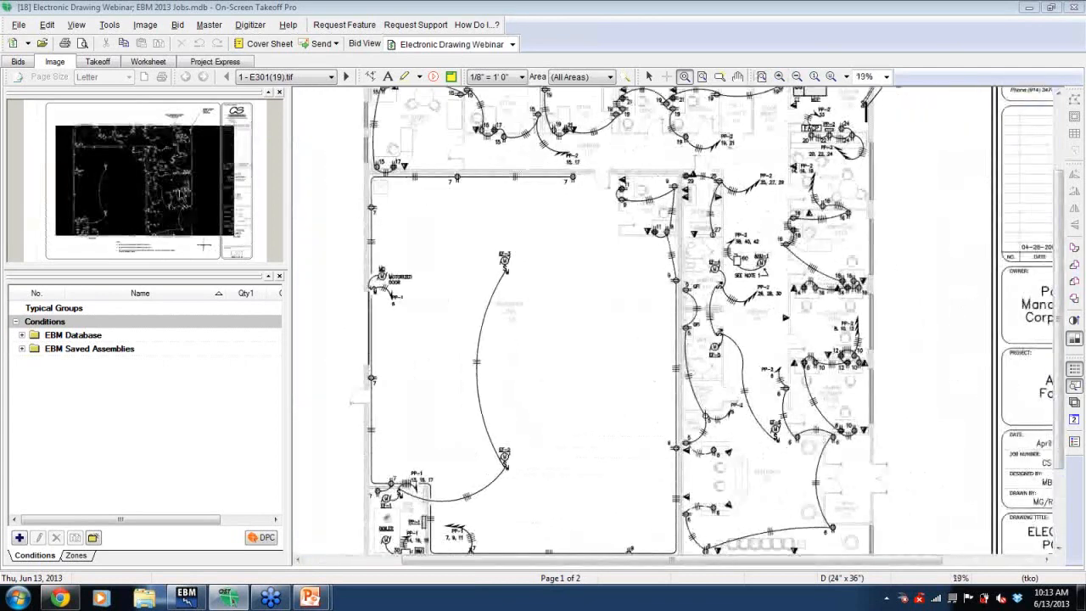
pyautogui.moveTo(156, 192); pyautogui.dragTo(158, 176)
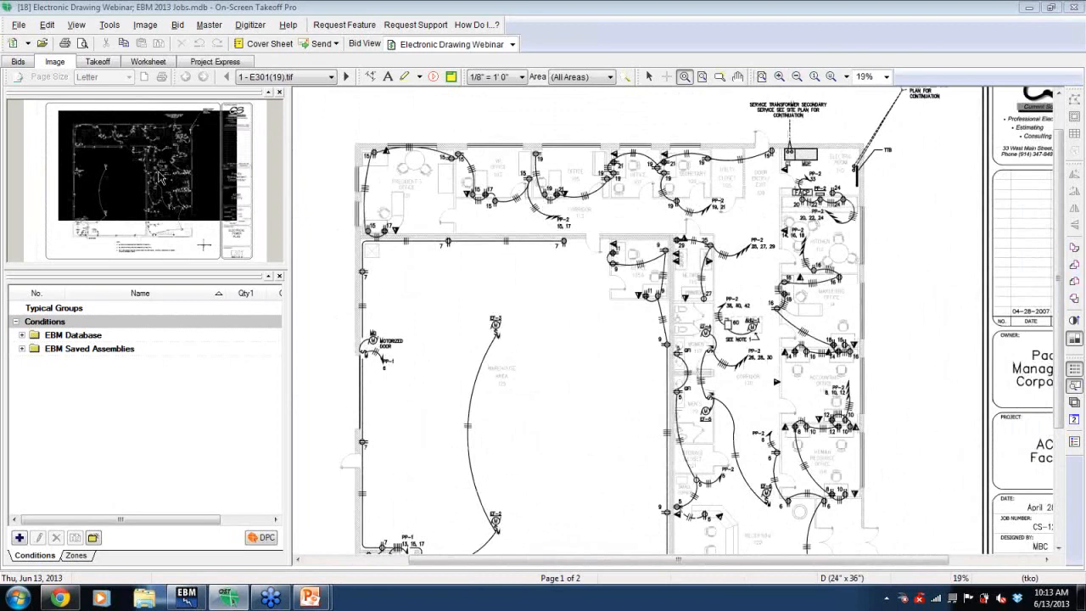
# - Select the 20A/Duplex/Spec Grade/Plastic Plate condition and count the duplex receptacles along the warehouse walls
pyautogui.click(23, 335)
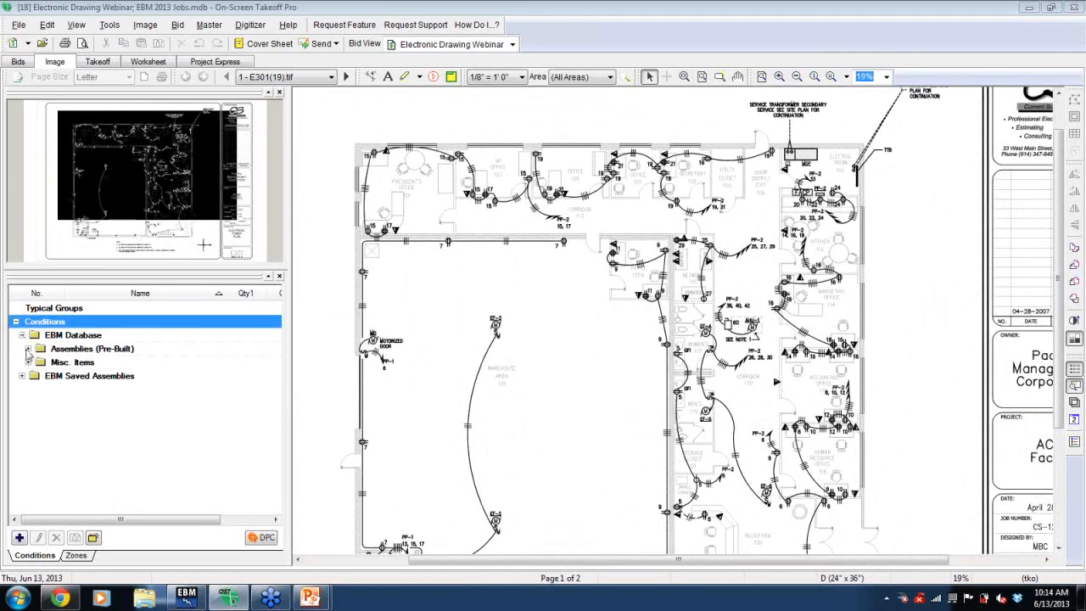
pyautogui.click(28, 349)
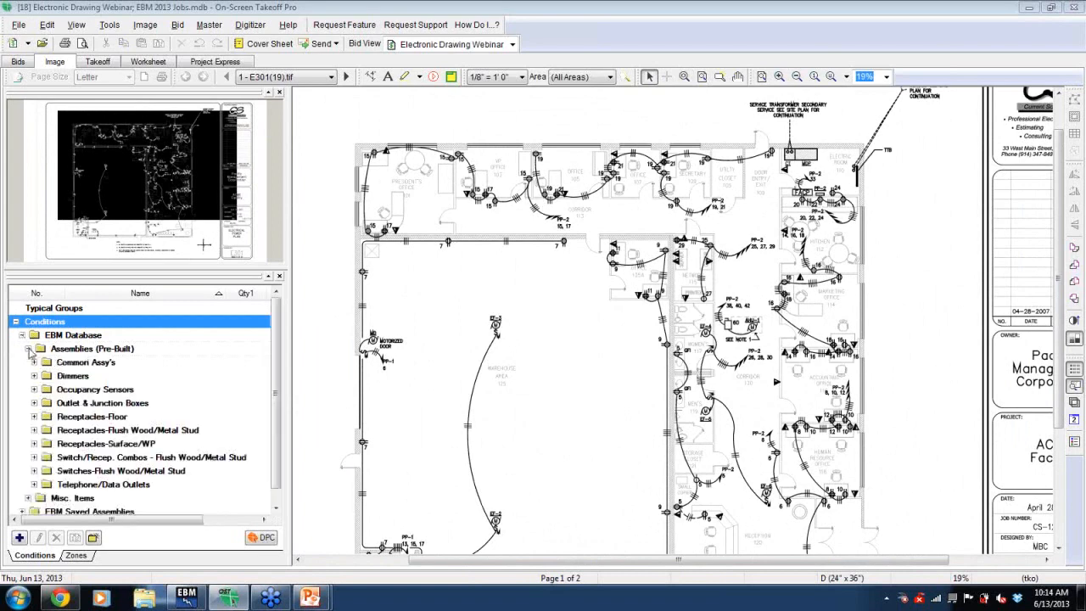
pyautogui.click(34, 430)
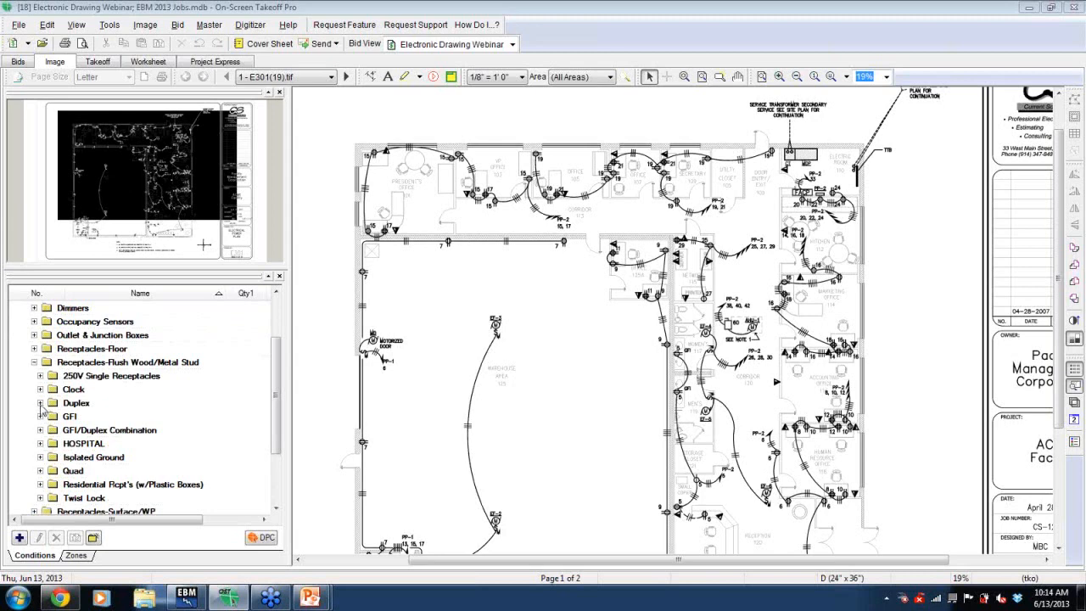
pyautogui.click(40, 403)
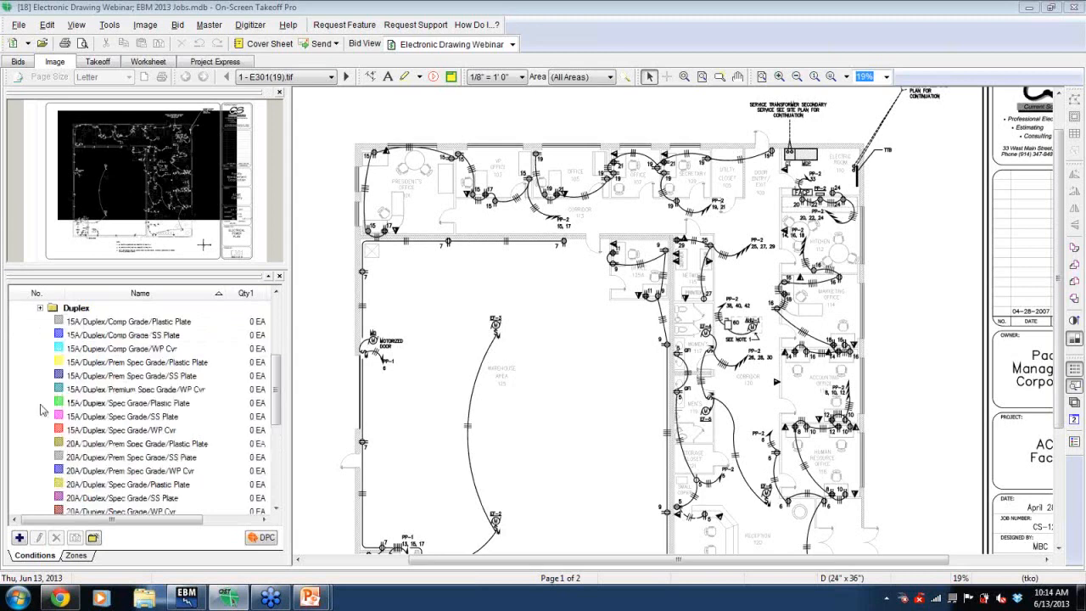
pyautogui.click(133, 484)
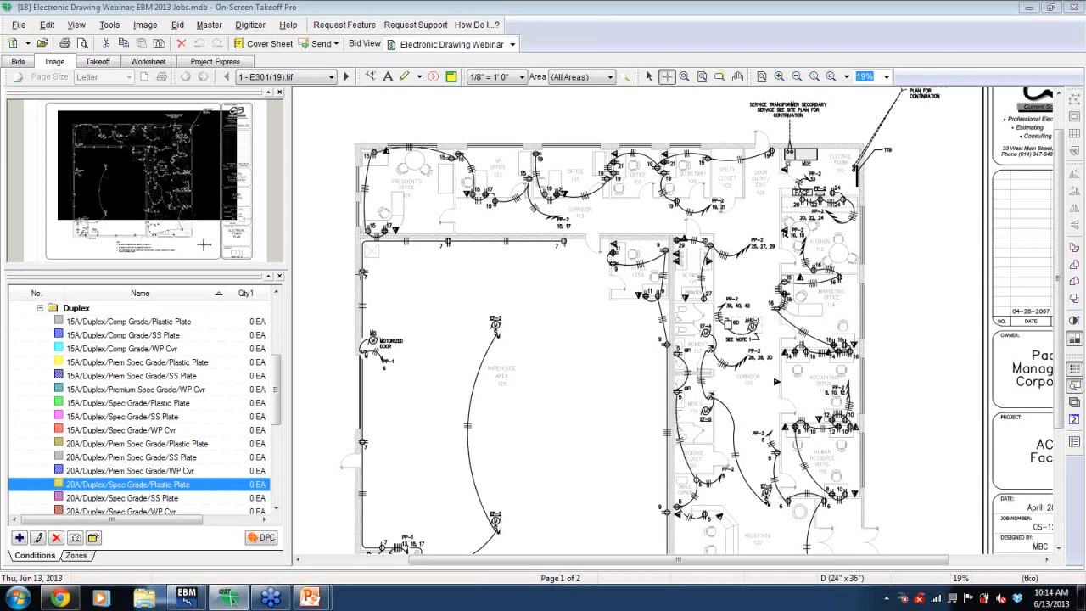
pyautogui.click(362, 272)
pyautogui.click(447, 243)
pyautogui.click(564, 243)
pyautogui.click(610, 263)
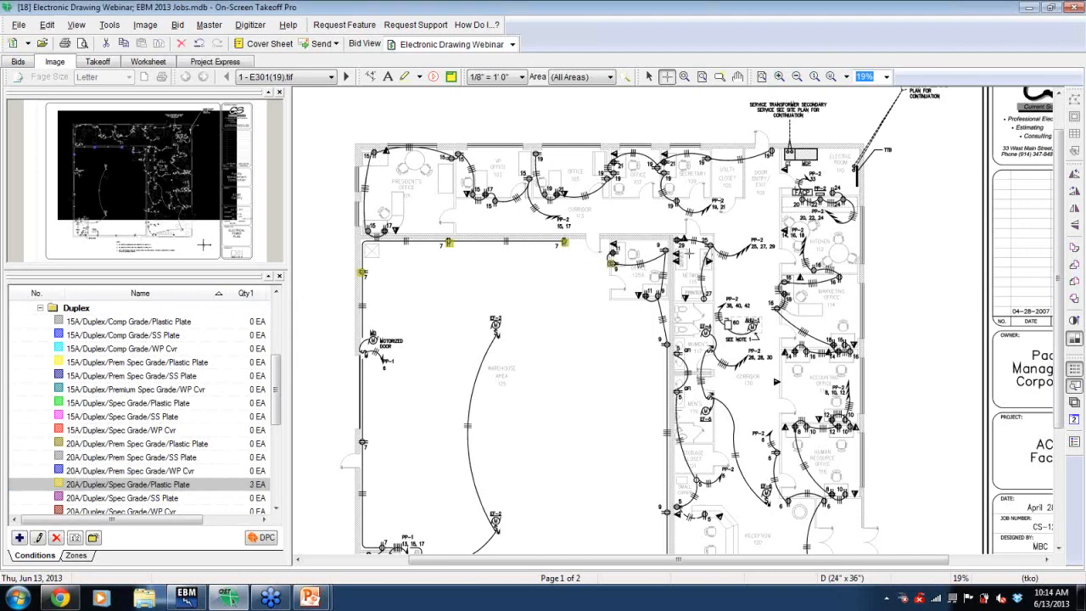
pyautogui.click(665, 253)
# - Count the remaining 20A spec grade duplex receptacles in the offices and rooms along the north wing
pyautogui.click(779, 78)
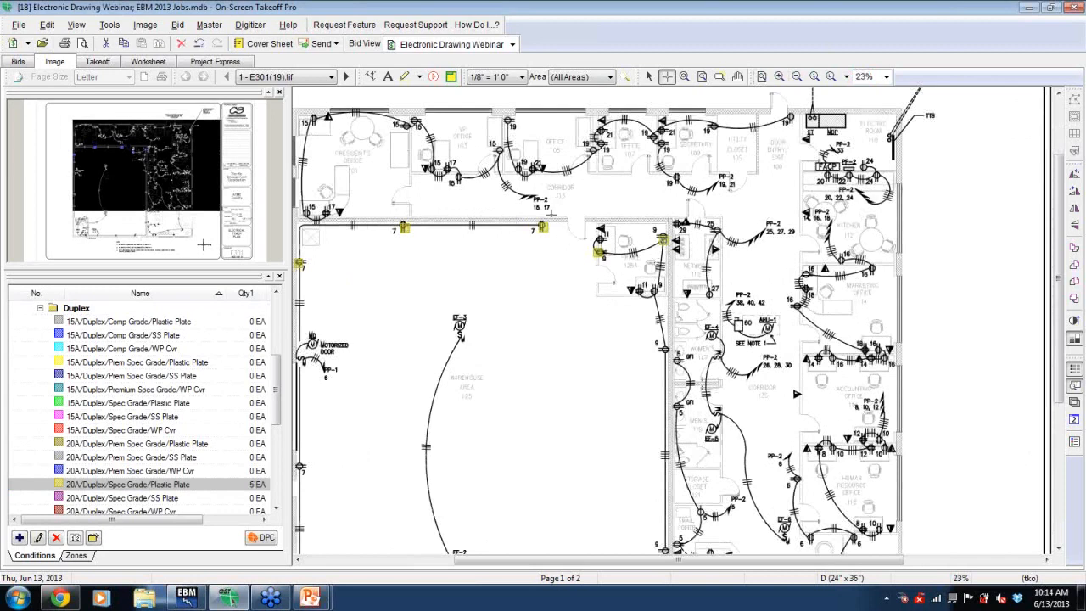
pyautogui.click(520, 171)
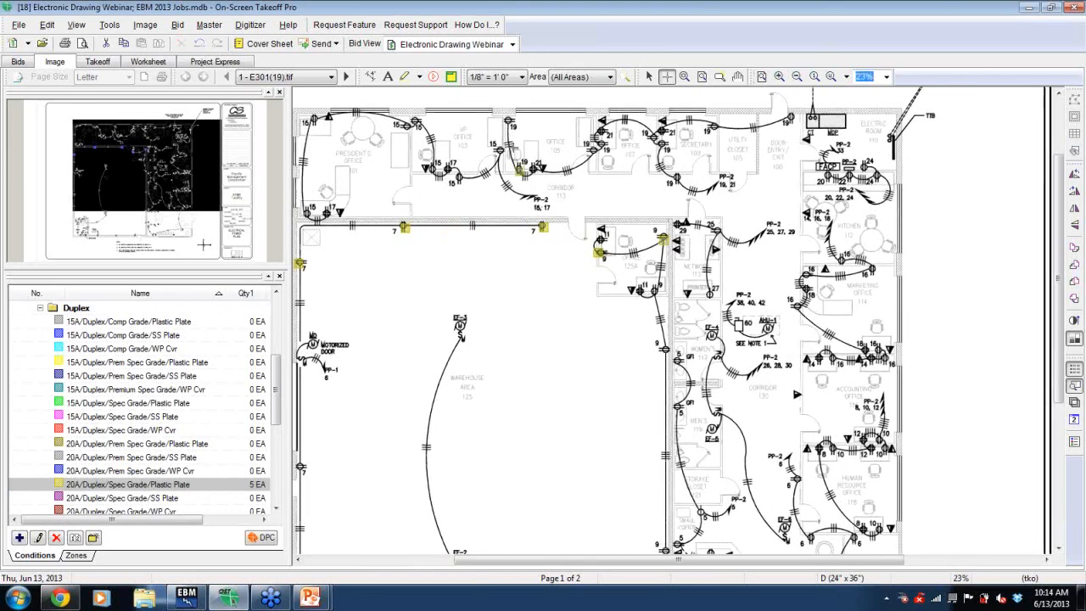
pyautogui.click(507, 121)
pyautogui.click(502, 145)
pyautogui.click(460, 180)
pyautogui.click(438, 173)
pyautogui.click(414, 119)
pyautogui.click(405, 128)
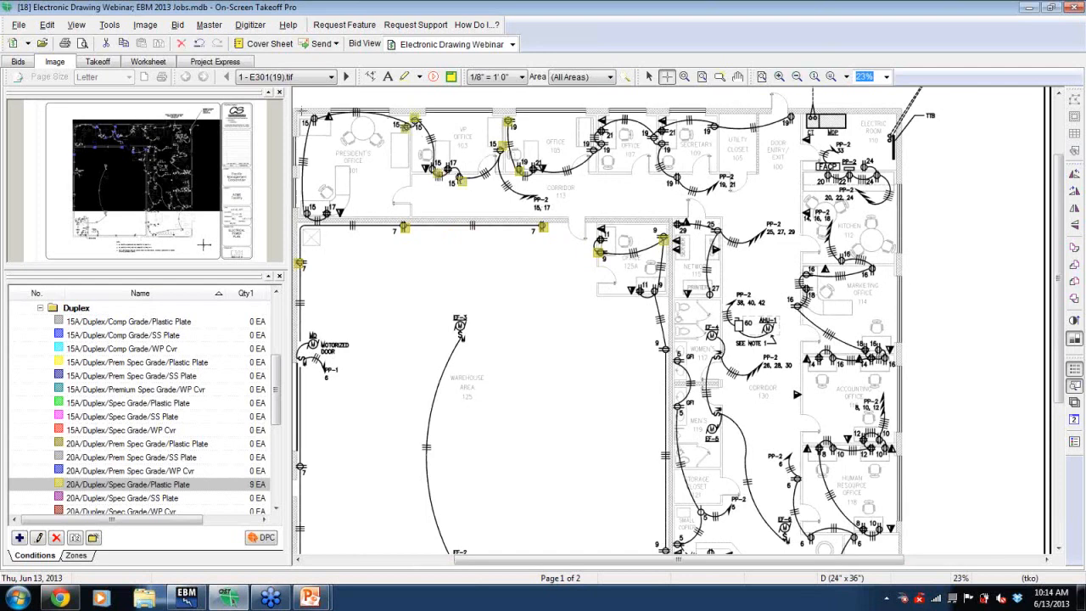
pyautogui.click(314, 119)
pyautogui.click(306, 214)
pyautogui.click(698, 289)
pyautogui.click(716, 236)
# - Select the 20A/GFI/Spec Grade/Plastic Plate condition and count the two GFI receptacles near the restrooms
pyautogui.click(40, 311)
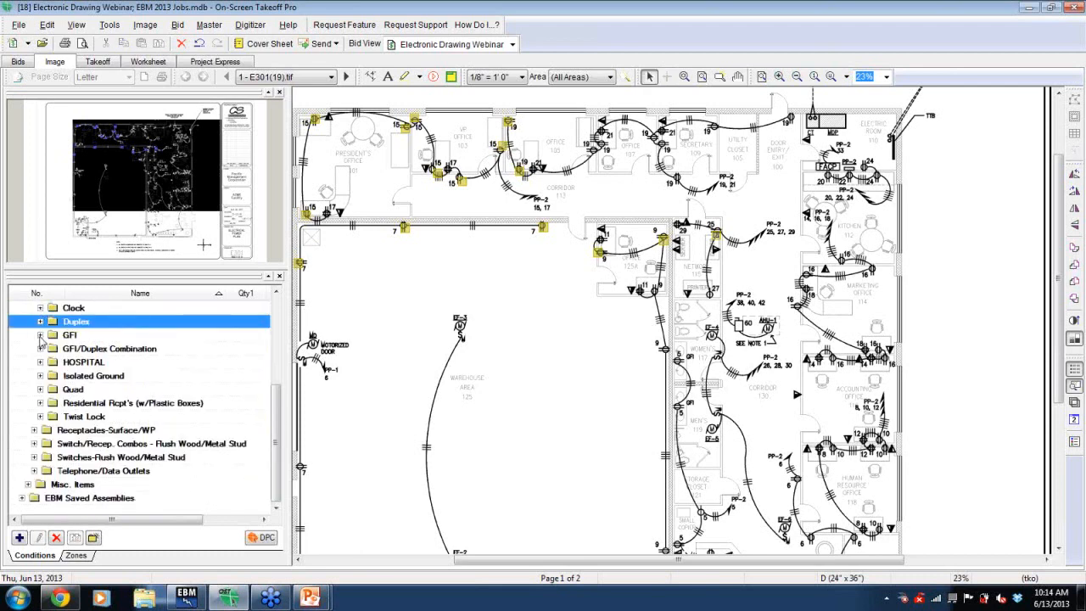
pyautogui.click(40, 335)
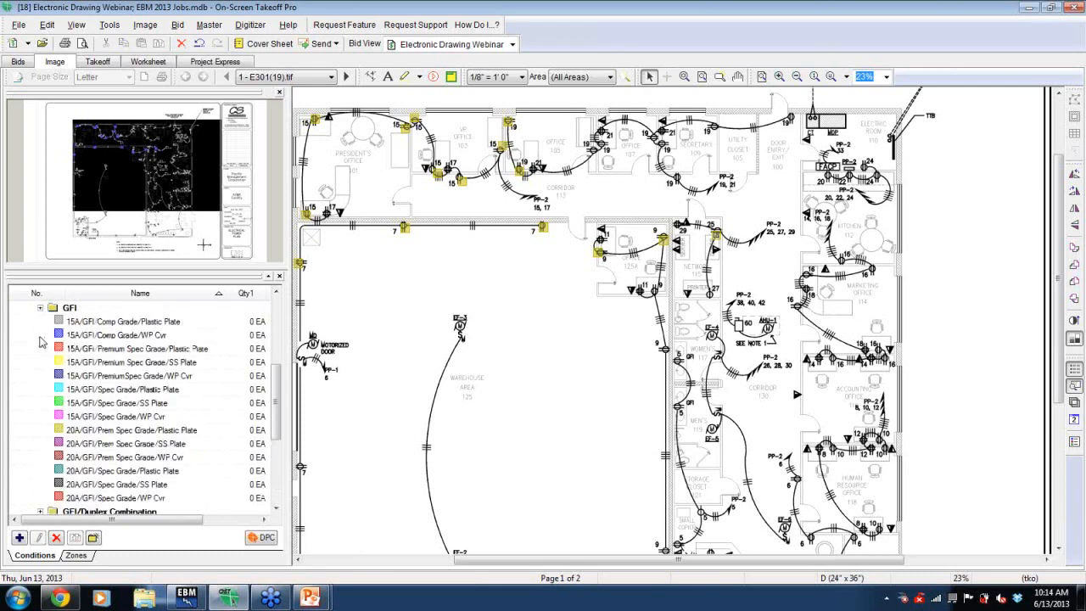
pyautogui.click(97, 472)
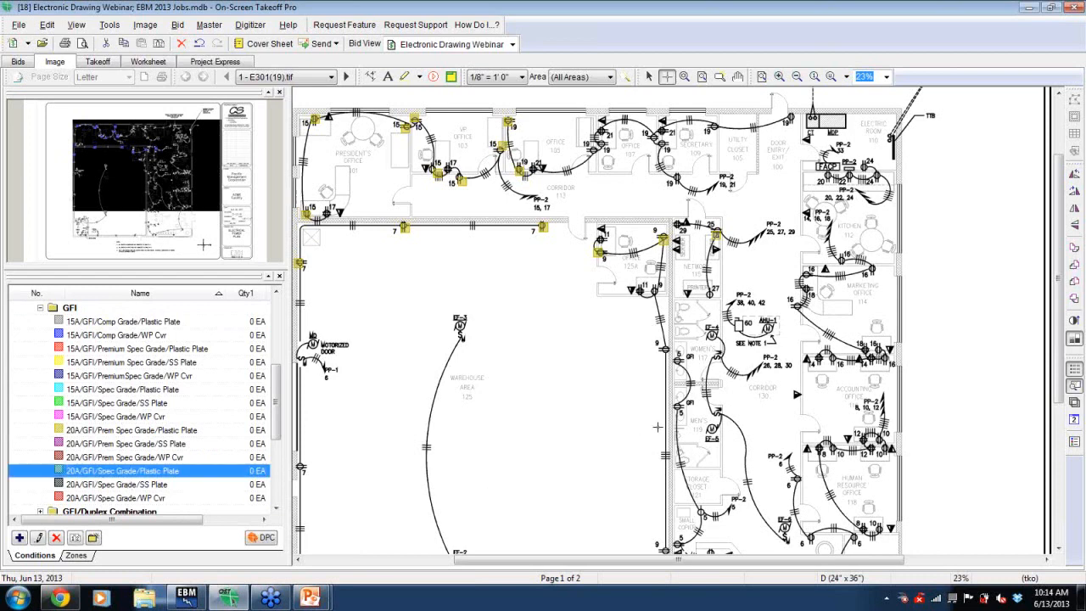
pyautogui.click(678, 413)
pyautogui.click(678, 361)
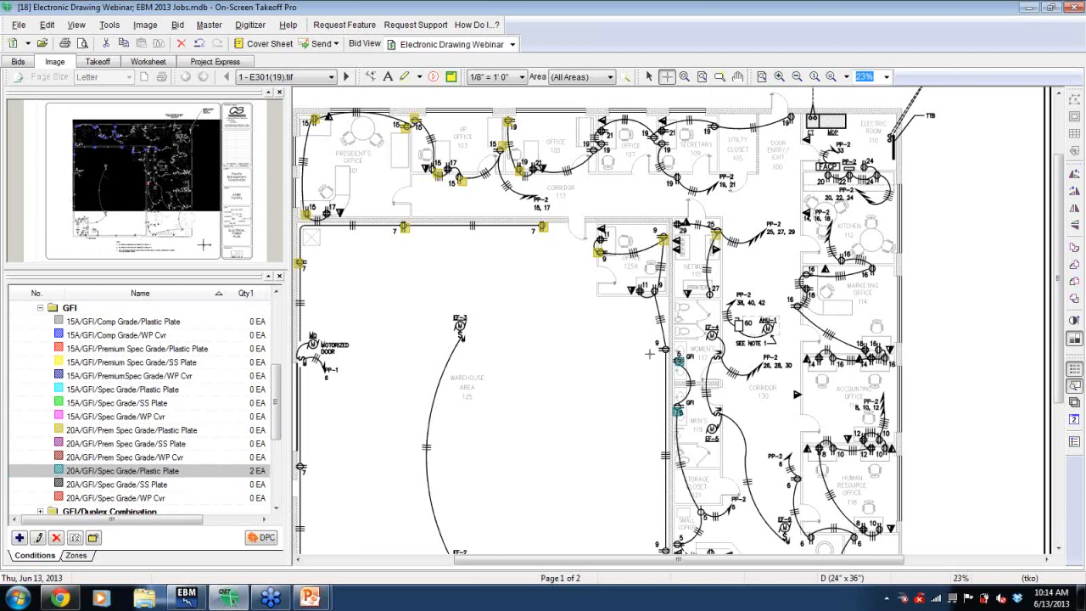
# - Select the 20A/Quad/Spec Grade/Plastic Plate condition and count the eight quad receptacles in the offices
pyautogui.click(40, 308)
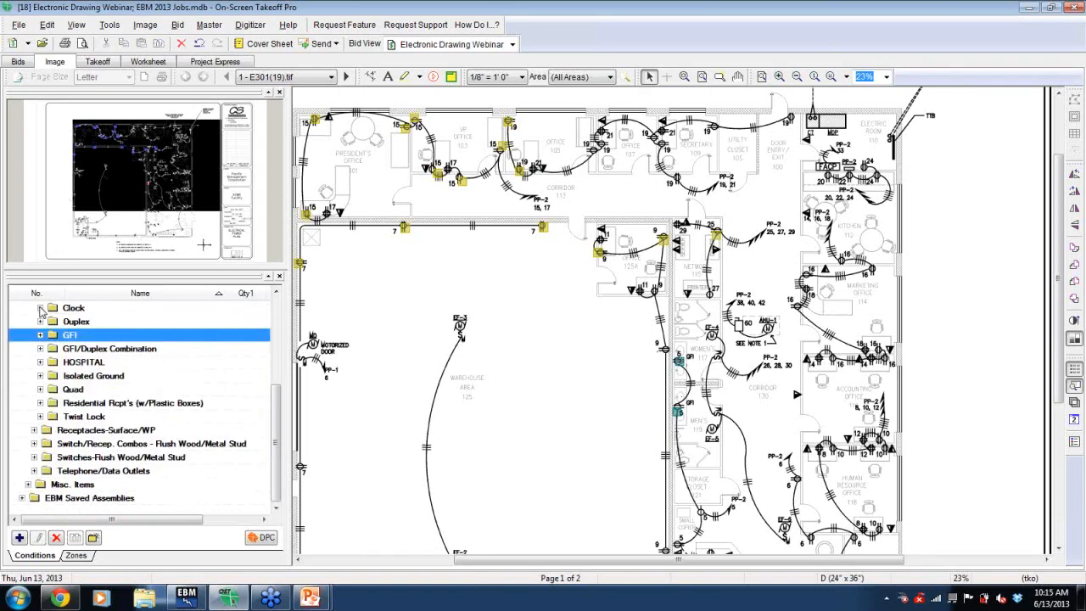
pyautogui.click(40, 390)
pyautogui.click(95, 485)
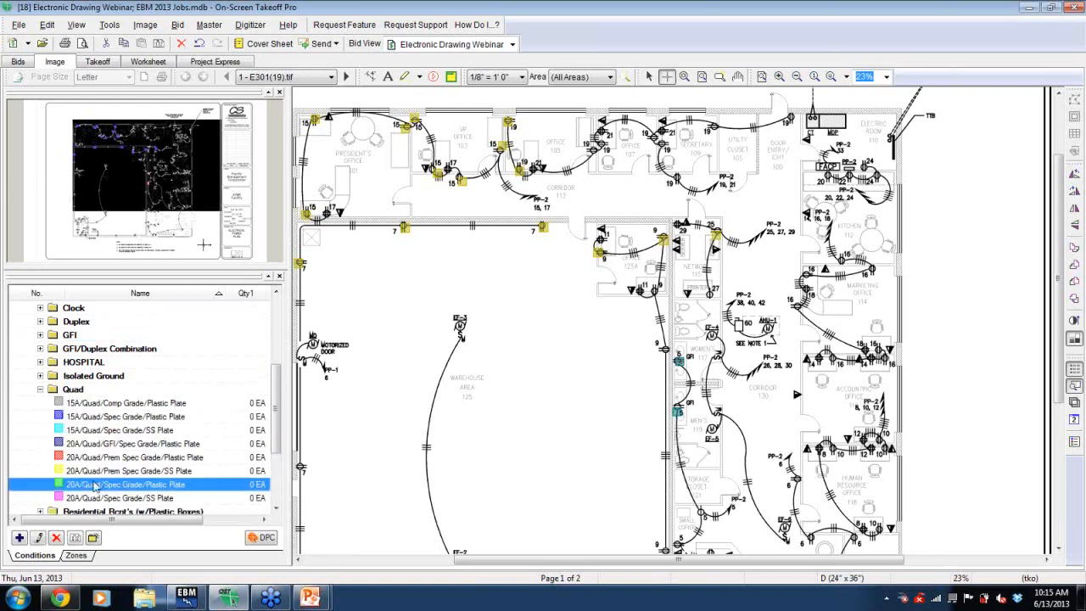
pyautogui.click(326, 215)
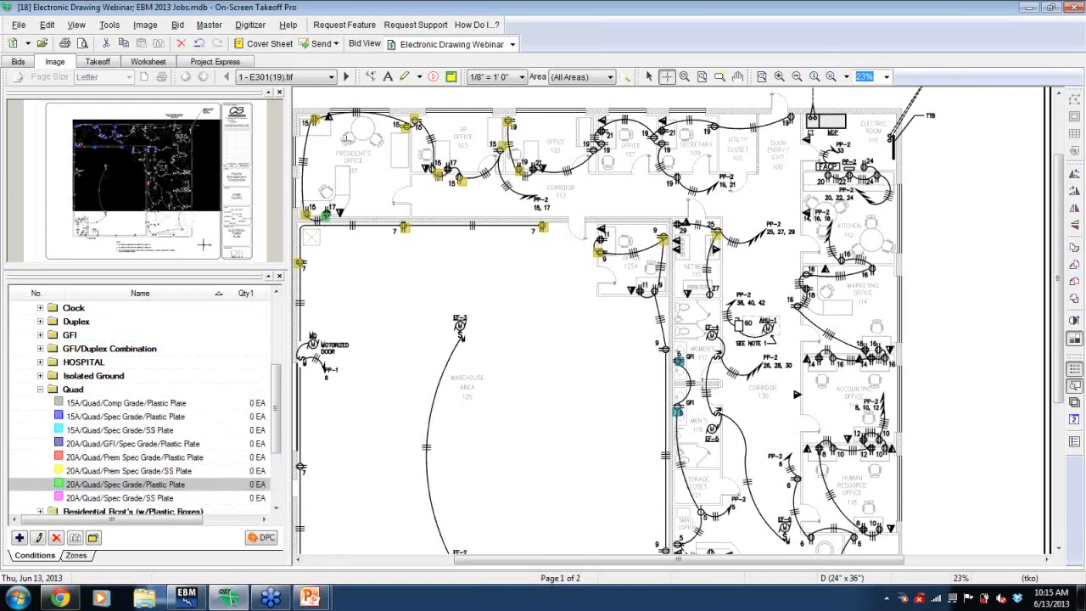
pyautogui.click(442, 168)
pyautogui.click(531, 171)
pyautogui.click(605, 134)
pyautogui.click(661, 134)
pyautogui.click(681, 224)
pyautogui.click(641, 289)
pyautogui.click(602, 238)
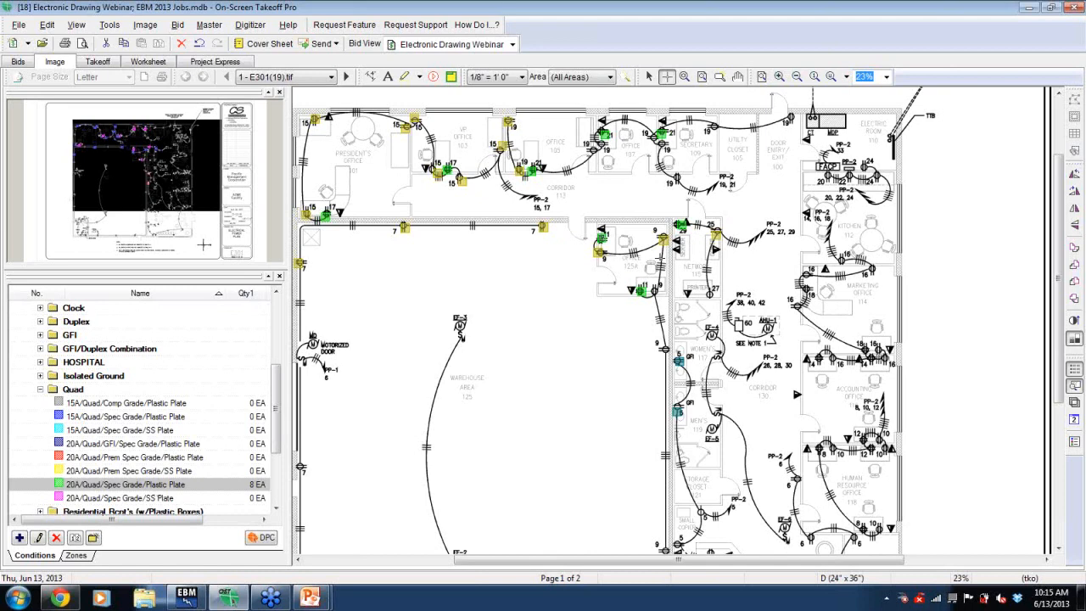
# - Select the 1" EMT w/3 #6's & 1 #10 SS Stl Str Wire assembly and draw a conduit run from the AHU through the utility closet to the FACP
pyautogui.click(40, 389)
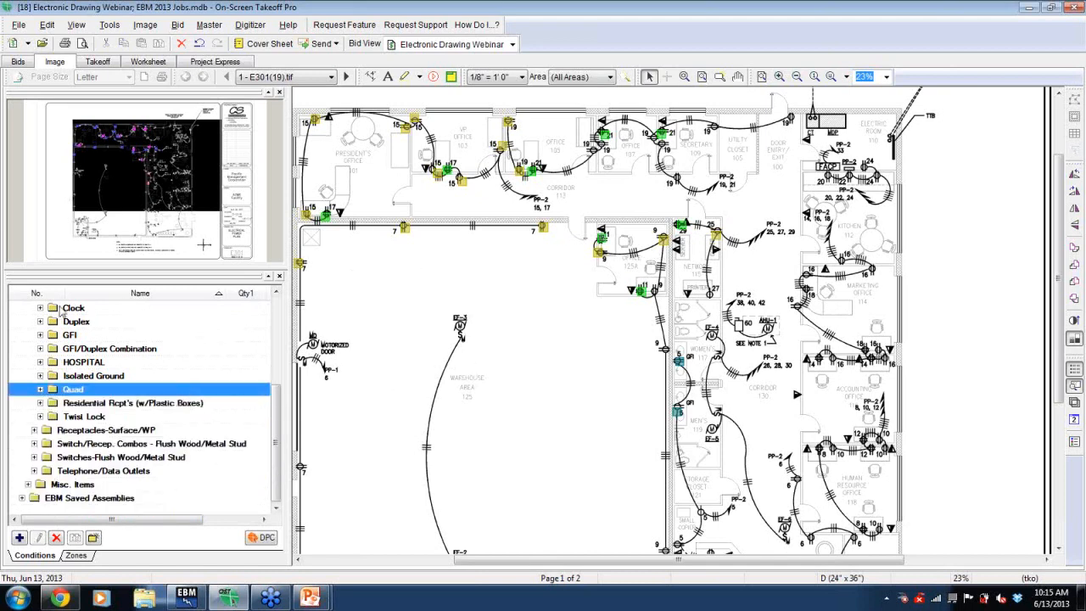
pyautogui.click(21, 499)
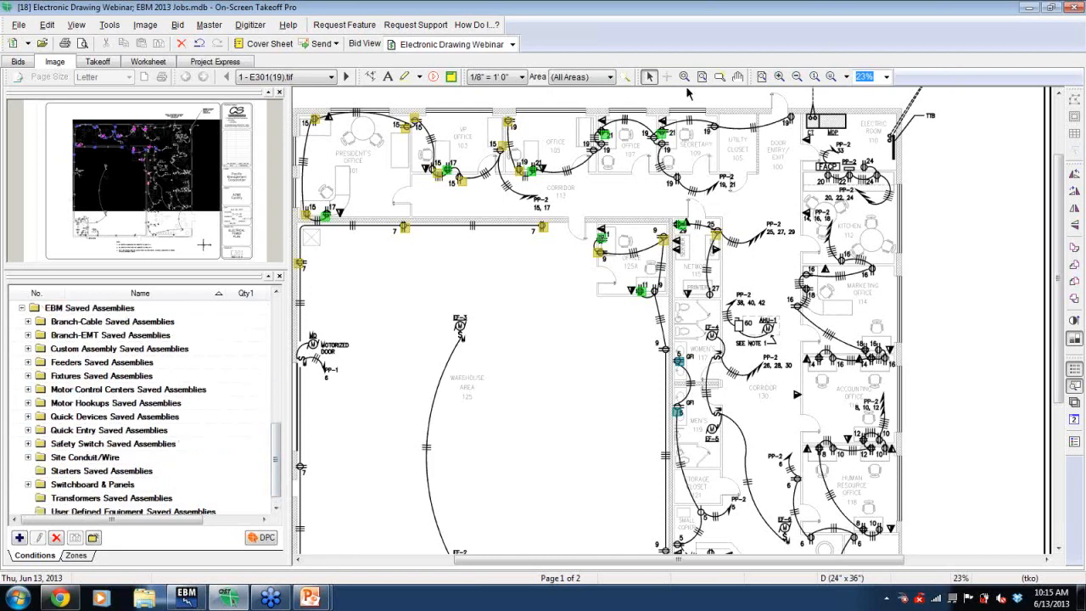
pyautogui.click(684, 78)
pyautogui.moveTo(677, 100)
pyautogui.mouseDown()
pyautogui.moveTo(680, 228)
pyautogui.moveTo(917, 367)
pyautogui.mouseUp()
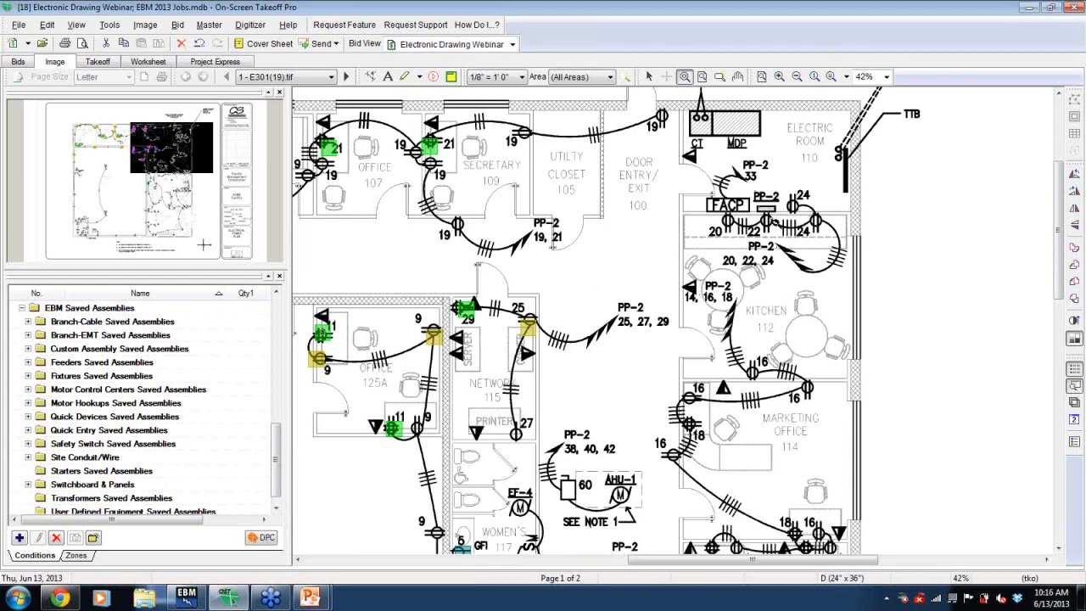
pyautogui.click(28, 335)
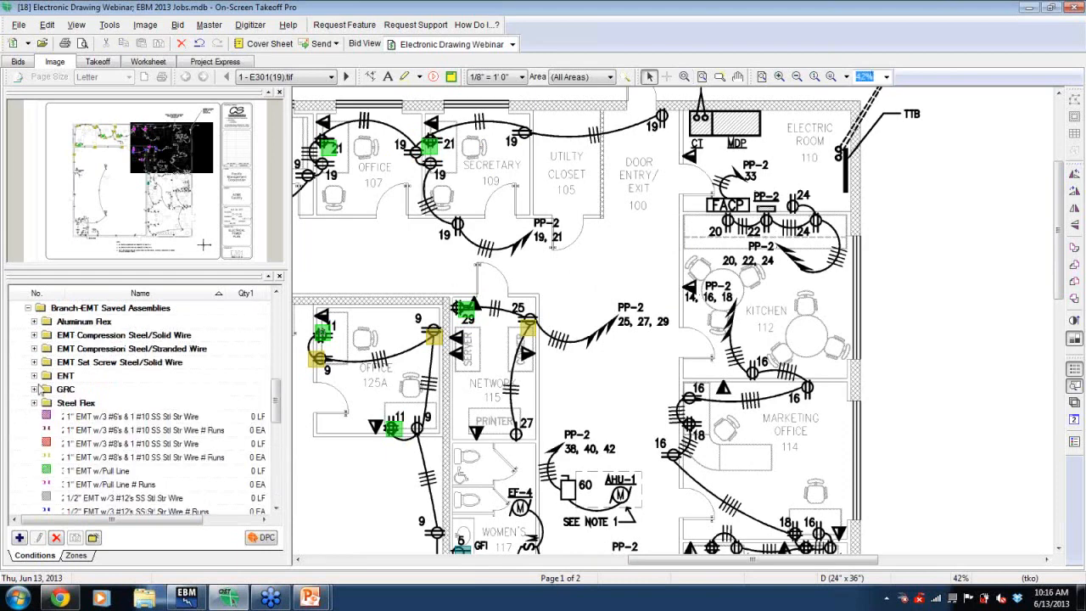
pyautogui.click(104, 419)
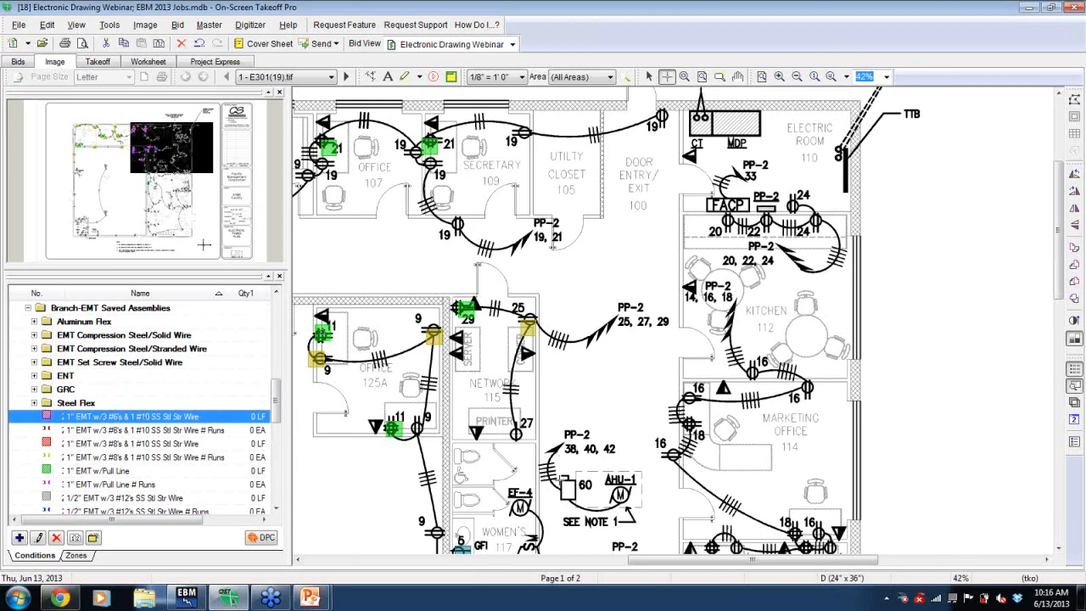
pyautogui.click(569, 497)
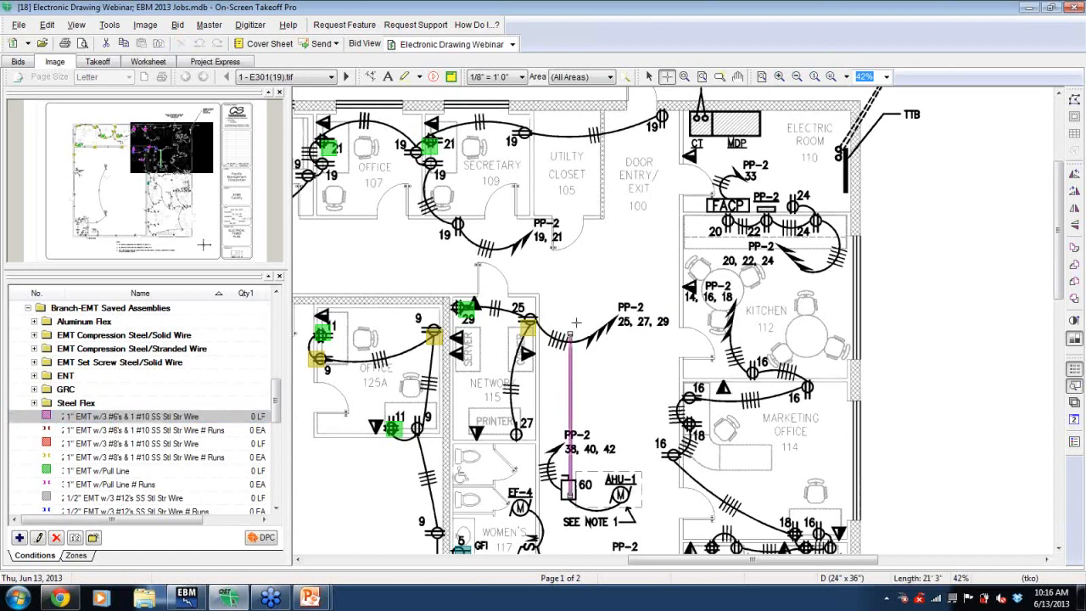
pyautogui.doubleClick(569, 203)
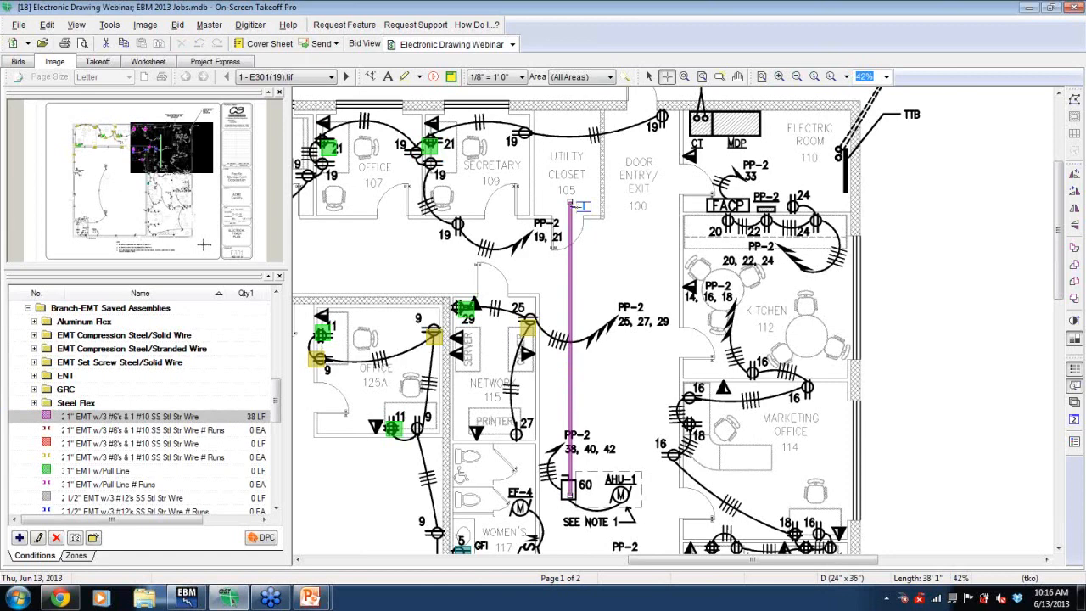
pyautogui.click(569, 203)
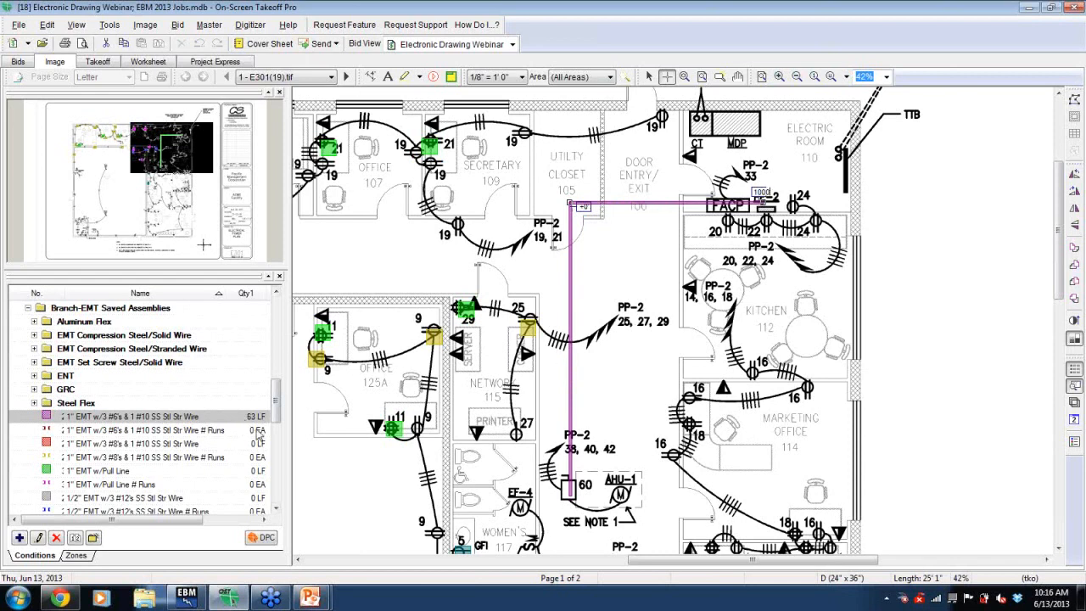
pyautogui.press('Return')
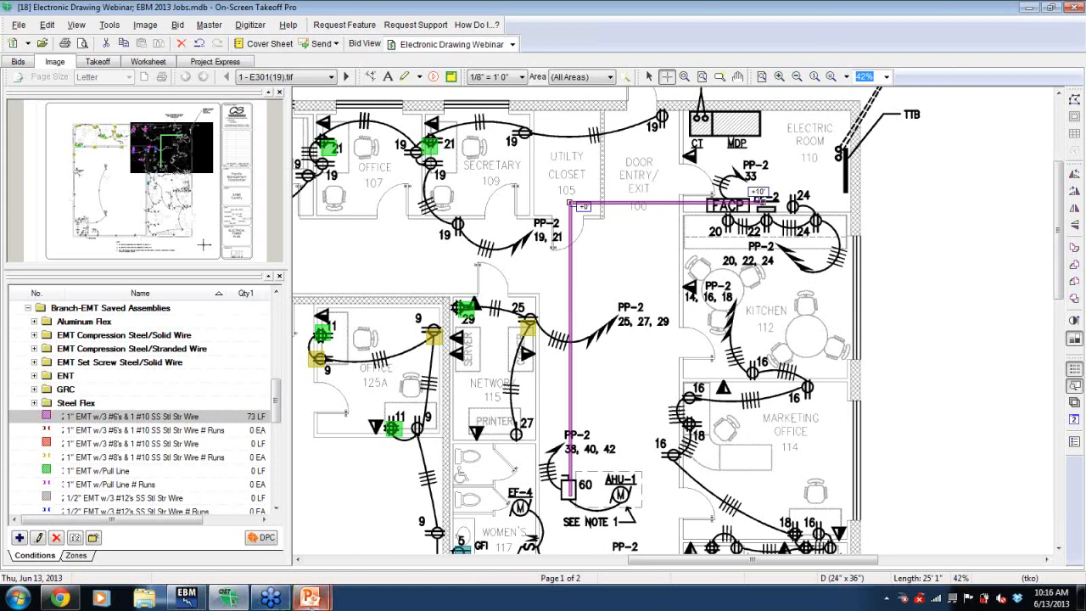
# - Switch to the PowerPoint presentation
pyautogui.moveTo(310, 598)
pyautogui.click(356, 539)
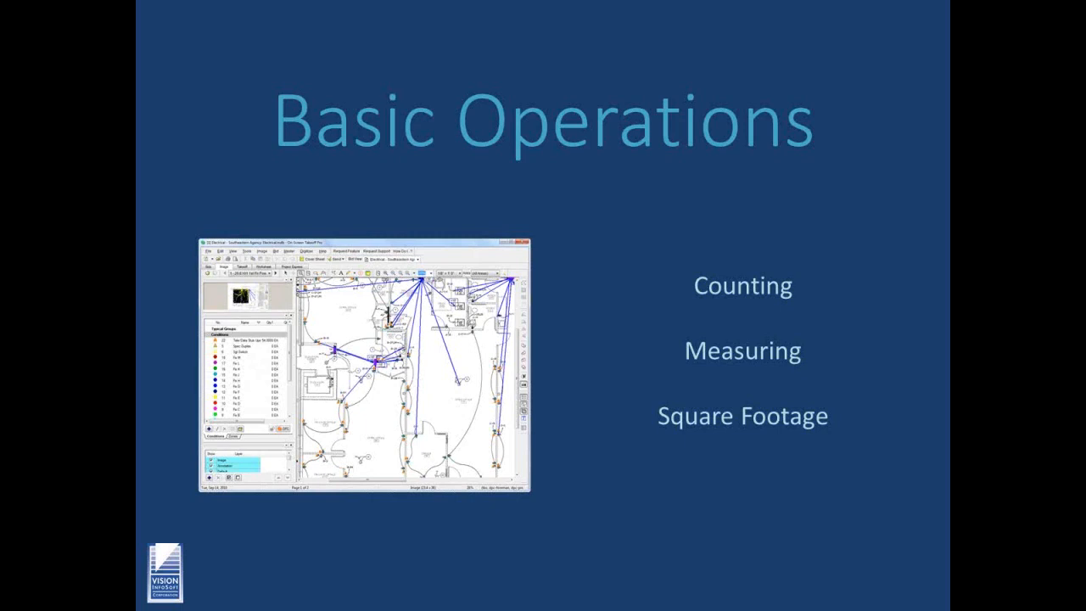
# - Advance the slide show to the Takeoff Tricks slide and return to On-Screen Takeoff
pyautogui.press('Right')
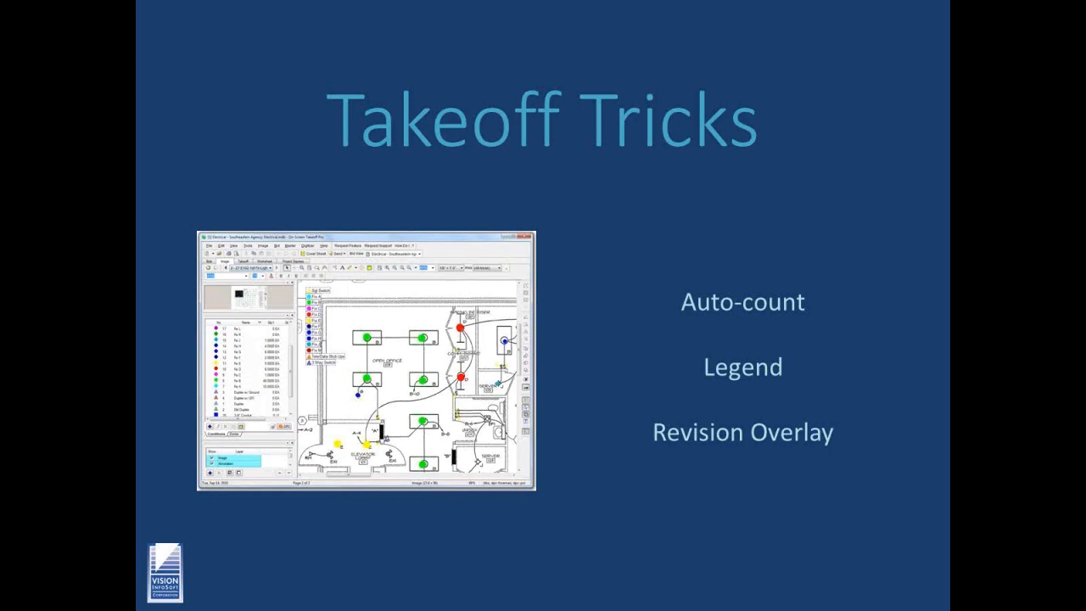
pyautogui.hotkey('alt', 'Tab')
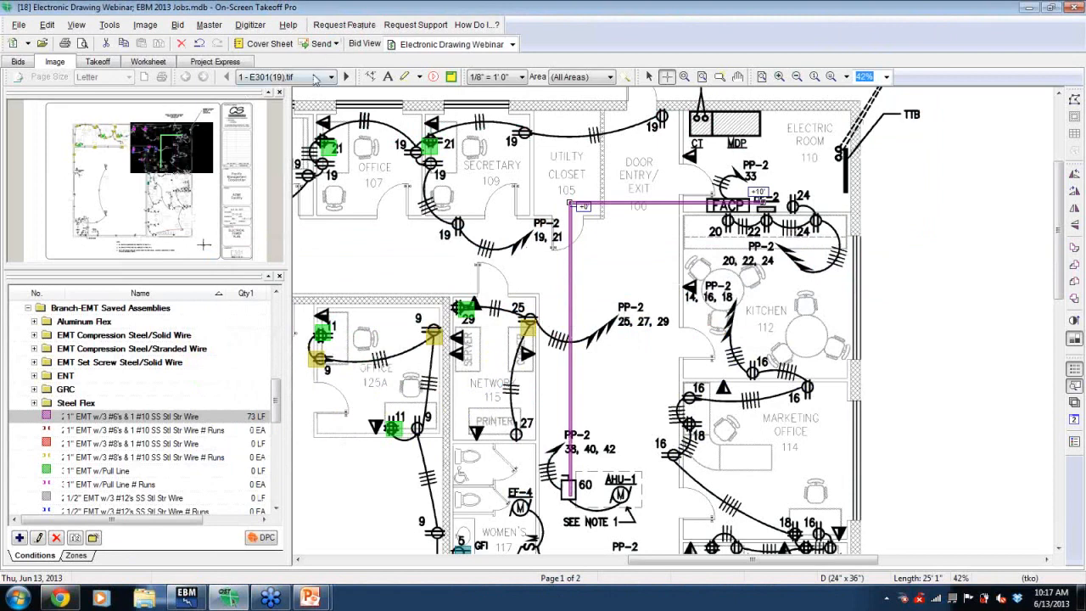
# - Open the second page, the A08 reflected ceiling plan, and zoom in on the building
pyautogui.click(345, 77)
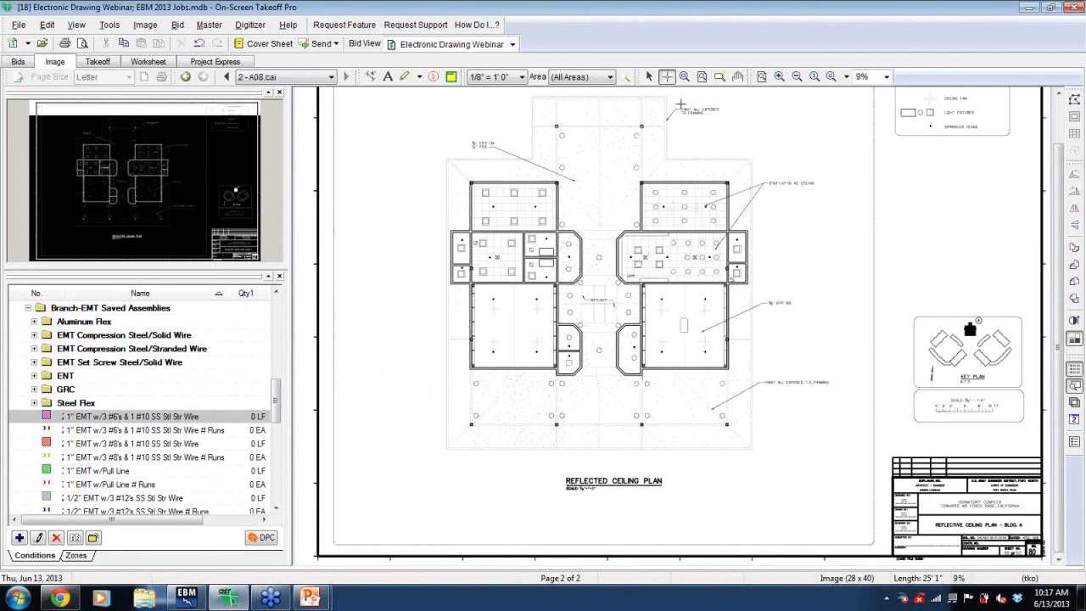
pyautogui.click(778, 77)
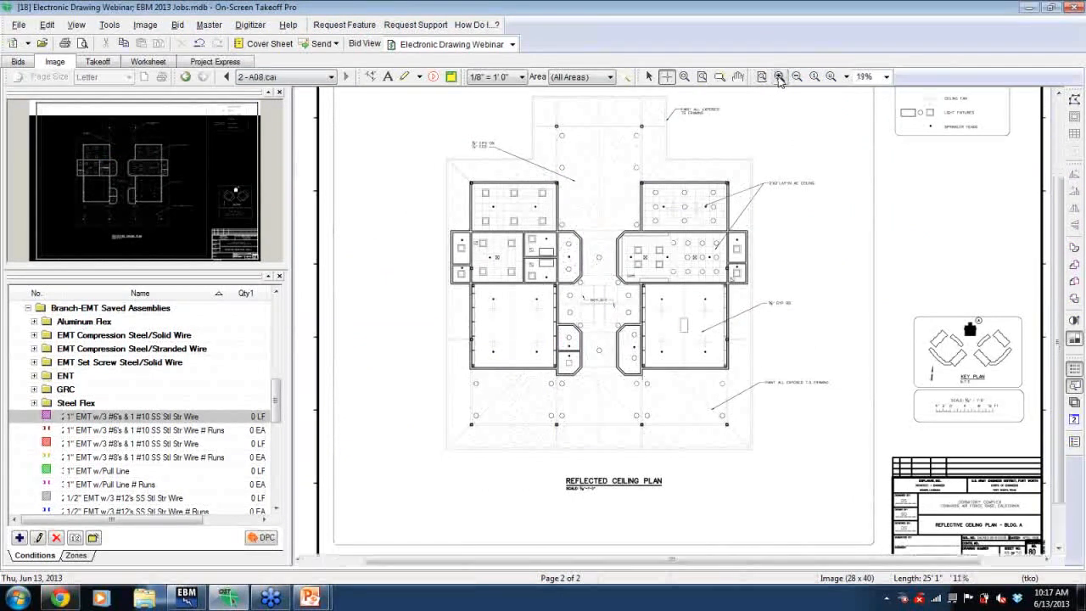
pyautogui.moveTo(159, 194); pyautogui.dragTo(154, 165)
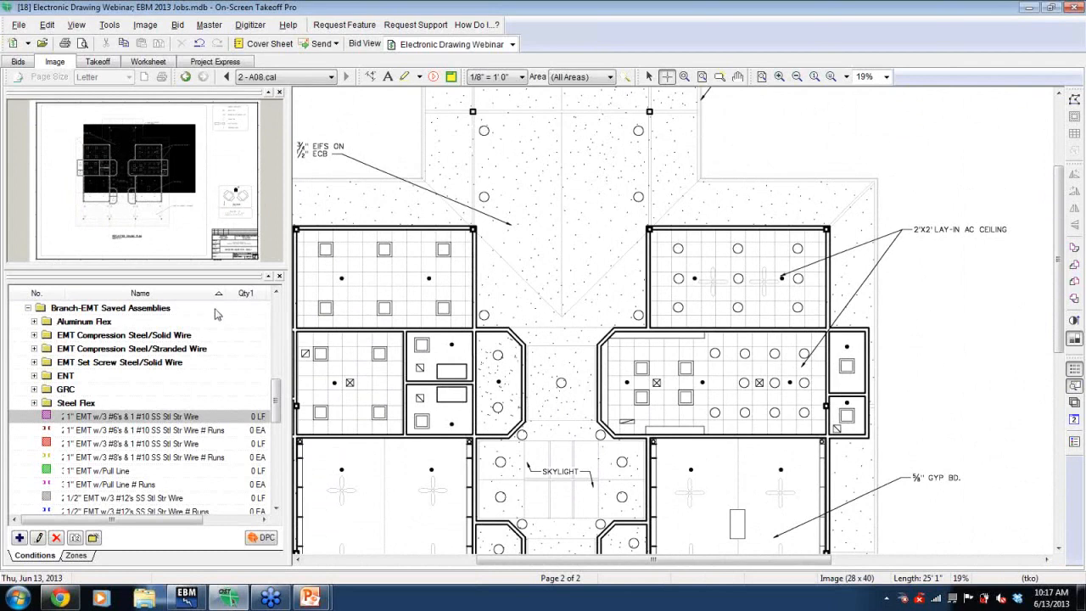
# - Select the Recessed Compact Fluor. Downlight condition under Fixtures Saved Assemblies
pyautogui.click(34, 403)
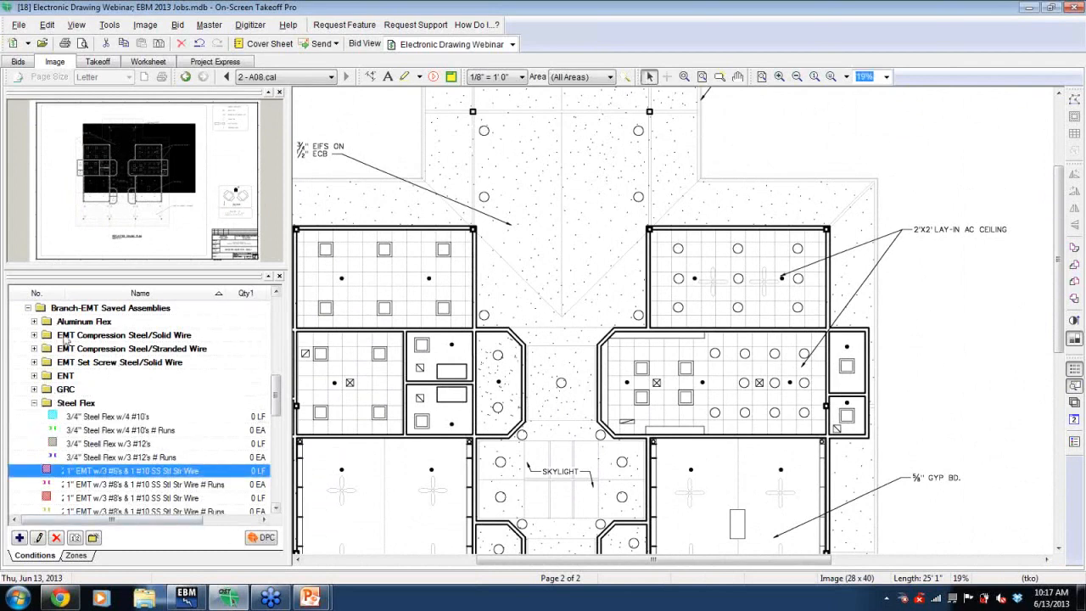
pyautogui.click(28, 308)
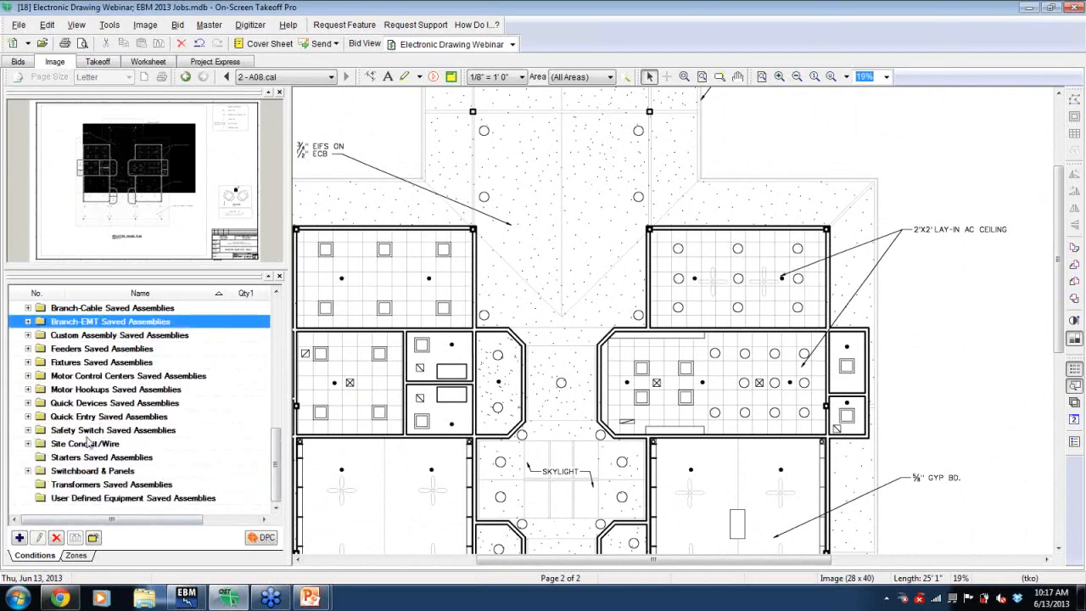
pyautogui.click(28, 362)
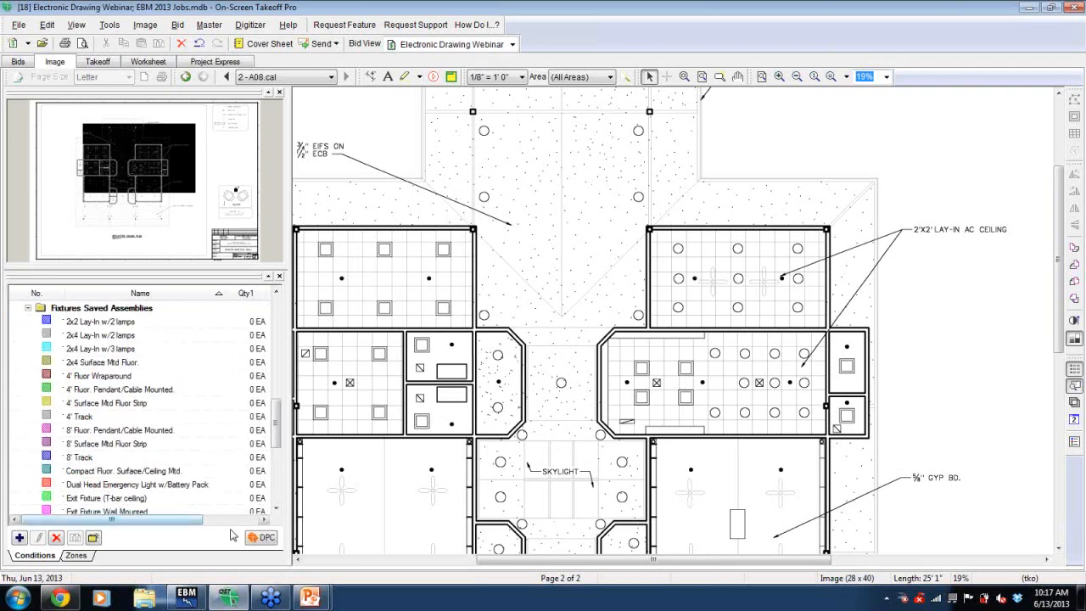
pyautogui.scroll(-2, 276, 509)
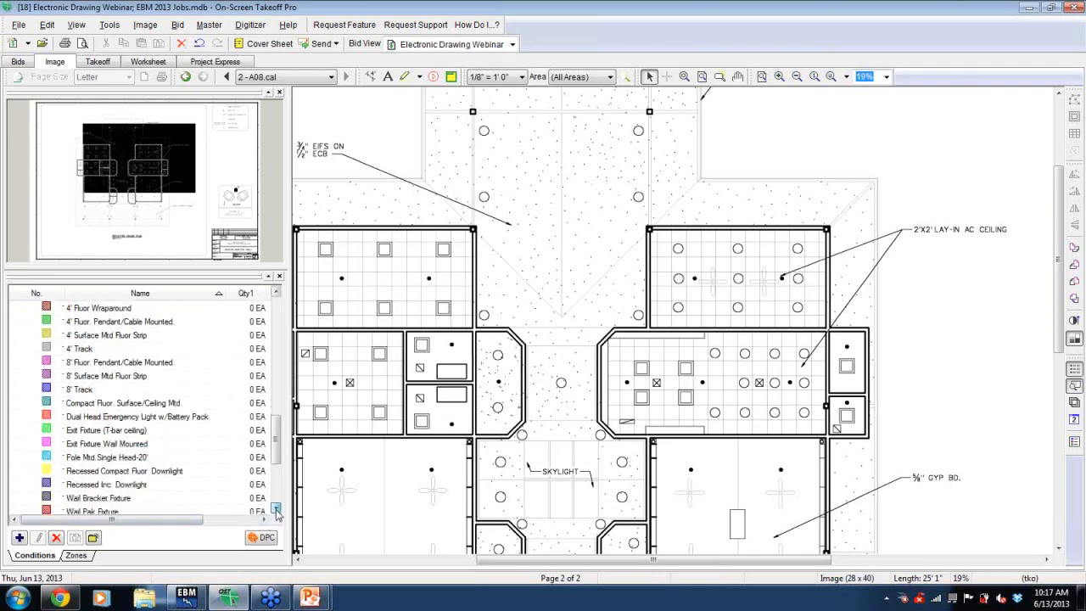
pyautogui.click(112, 458)
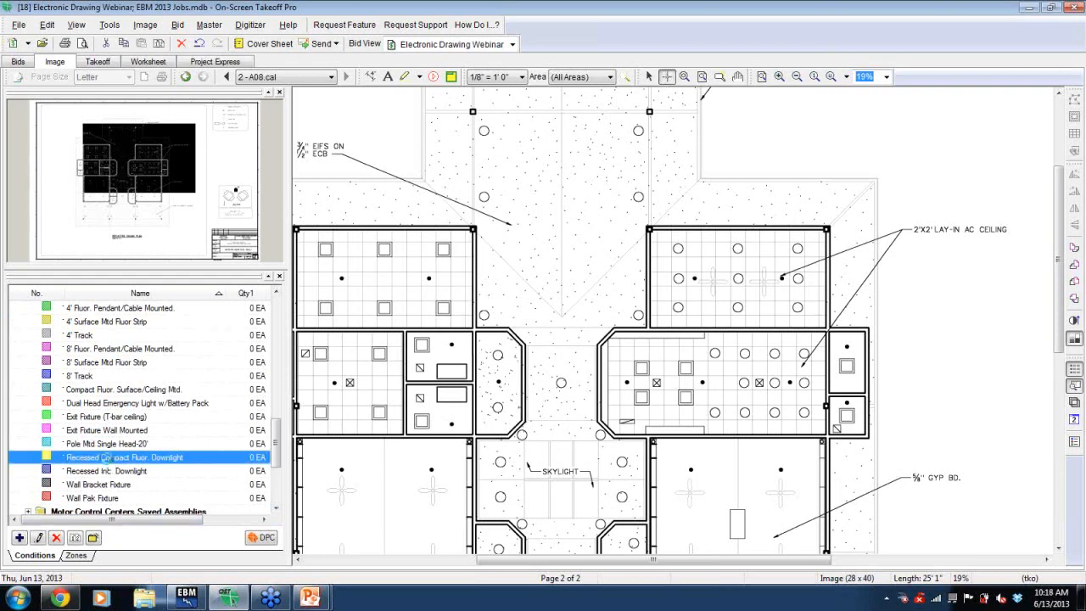
# - Set the Recessed Compact Fluor. Downlight condition's color to red, add the note A, and apply the properties
pyautogui.doubleClick(109, 460)
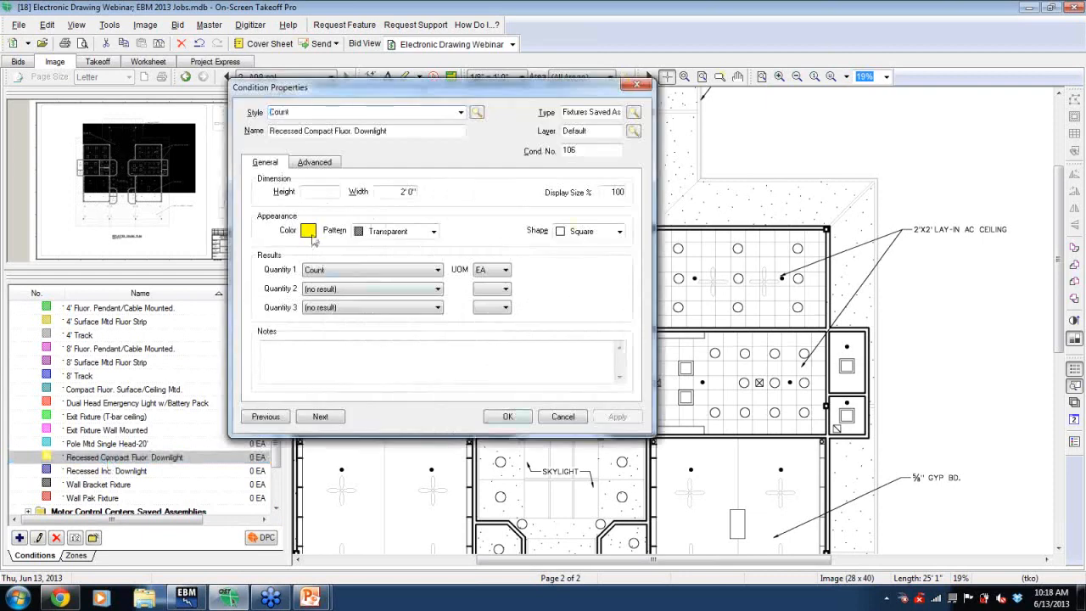
pyautogui.click(309, 230)
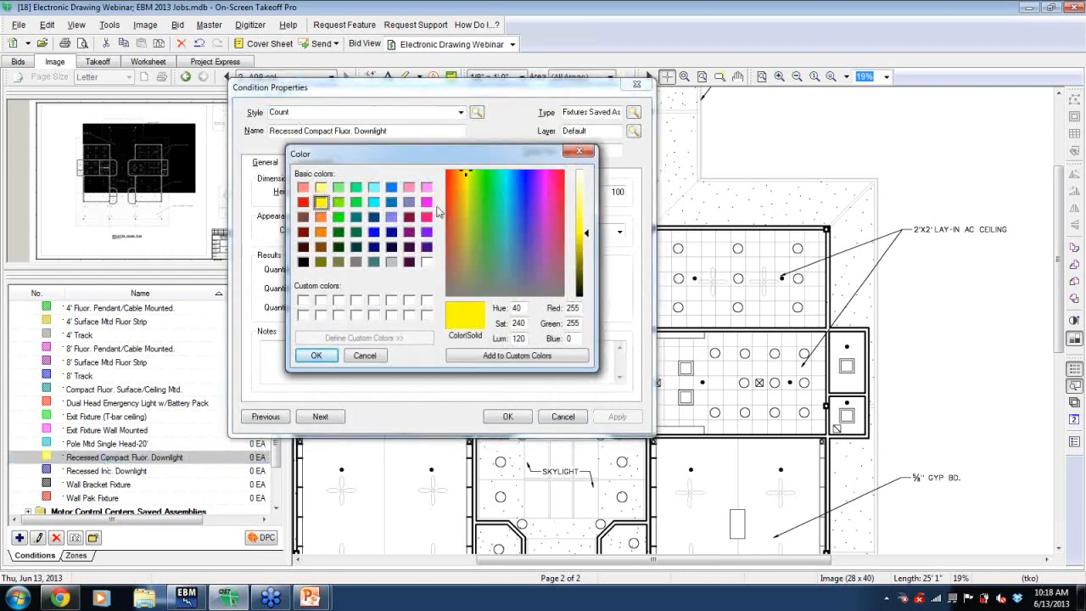
pyautogui.click(303, 202)
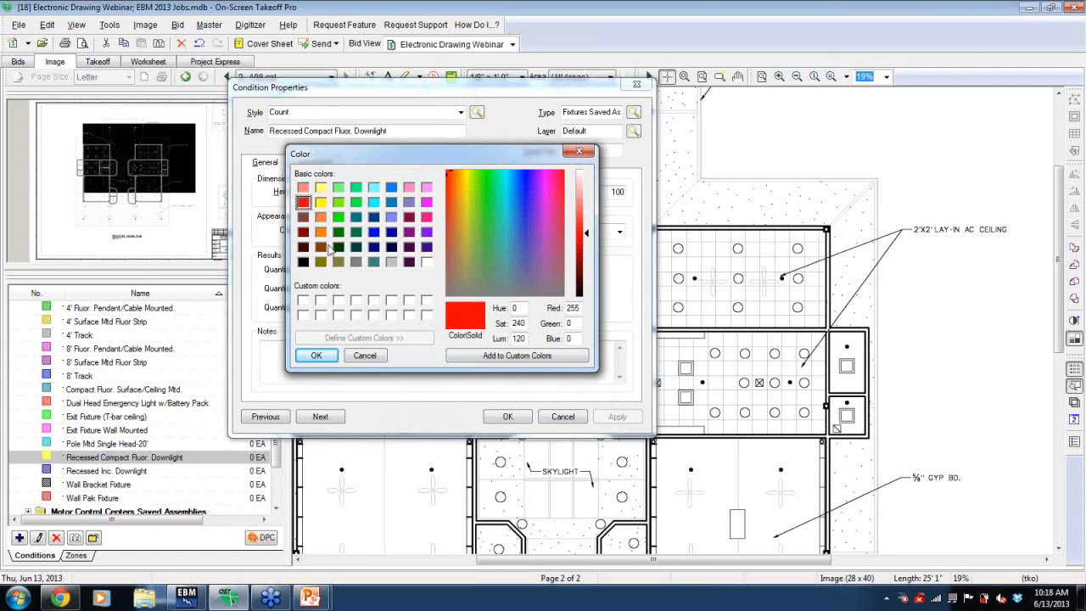
pyautogui.click(319, 357)
pyautogui.click(309, 346)
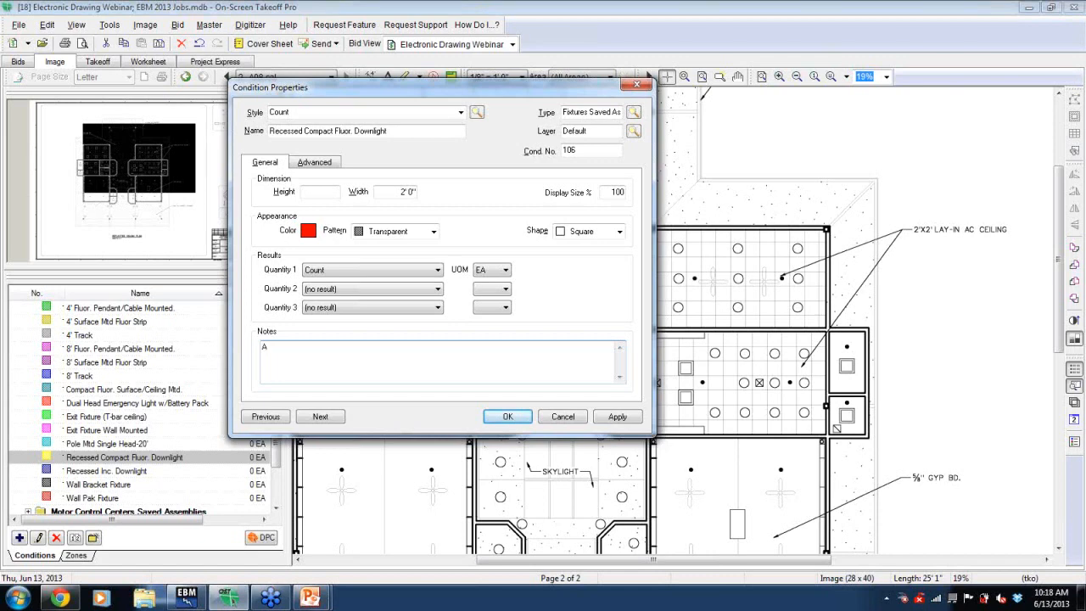
pyautogui.click(626, 418)
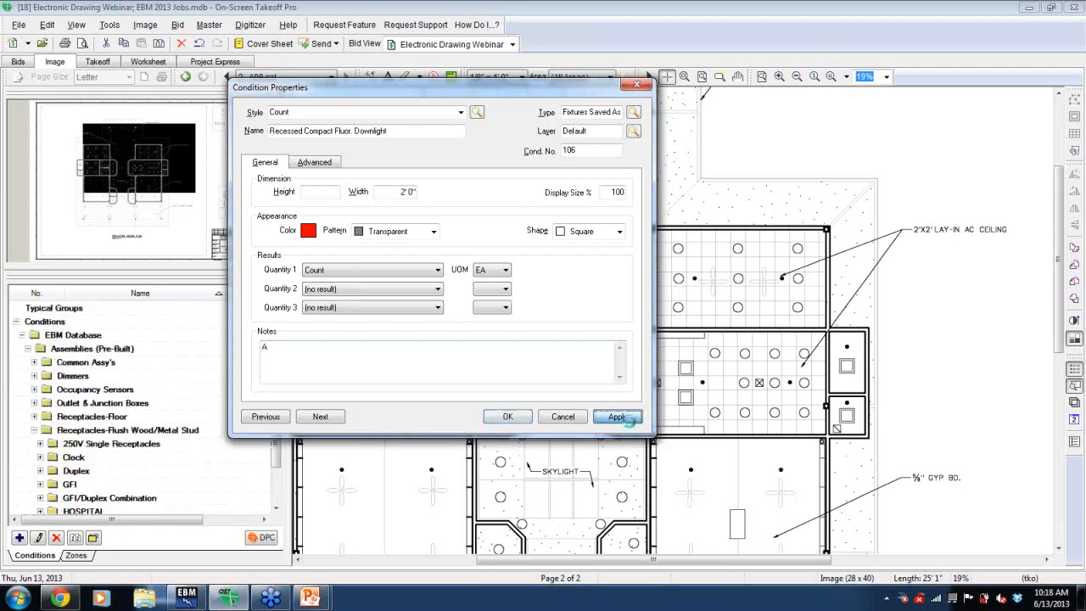
pyautogui.click(507, 417)
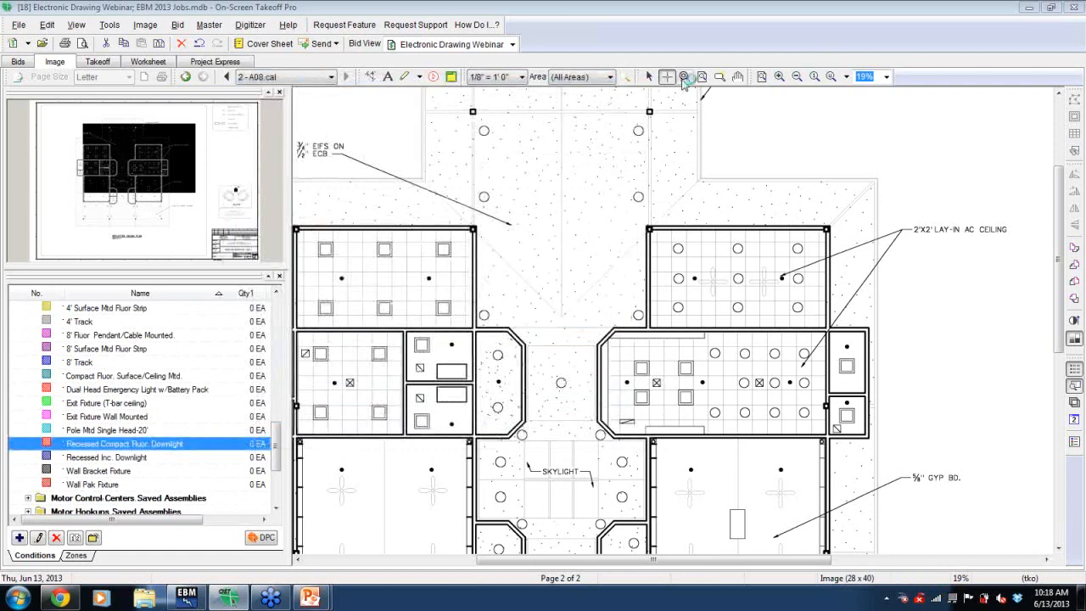
# - Zoom in on one downlight symbol and run Auto Count with a template drawn around that circle
pyautogui.click(685, 77)
pyautogui.moveTo(593, 164)
pyautogui.mouseDown()
pyautogui.moveTo(618, 229)
pyautogui.moveTo(685, 251)
pyautogui.moveTo(674, 253)
pyautogui.mouseUp()
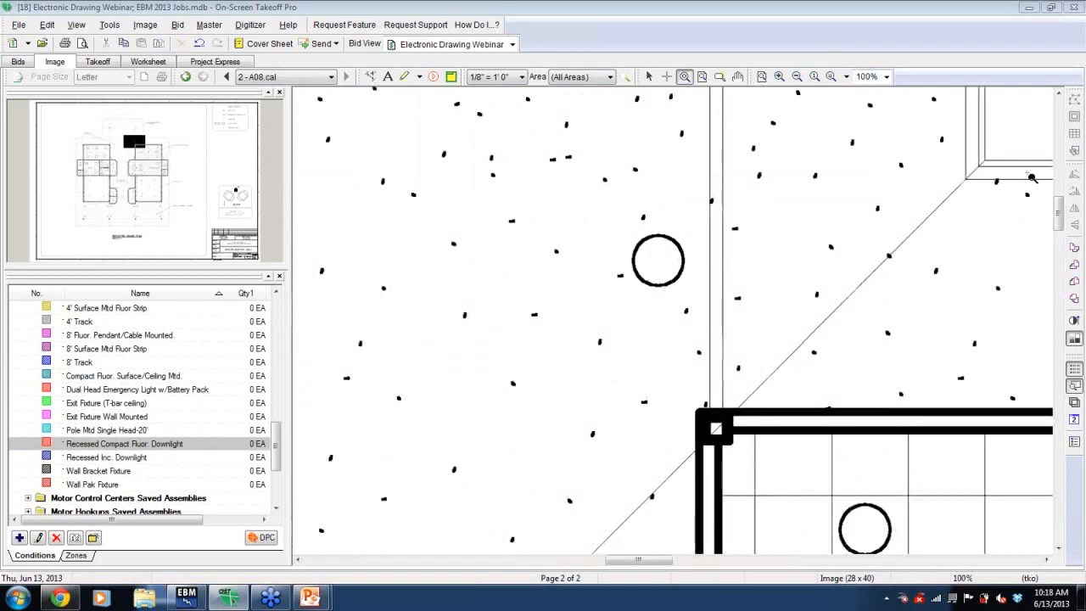
pyautogui.click(1074, 152)
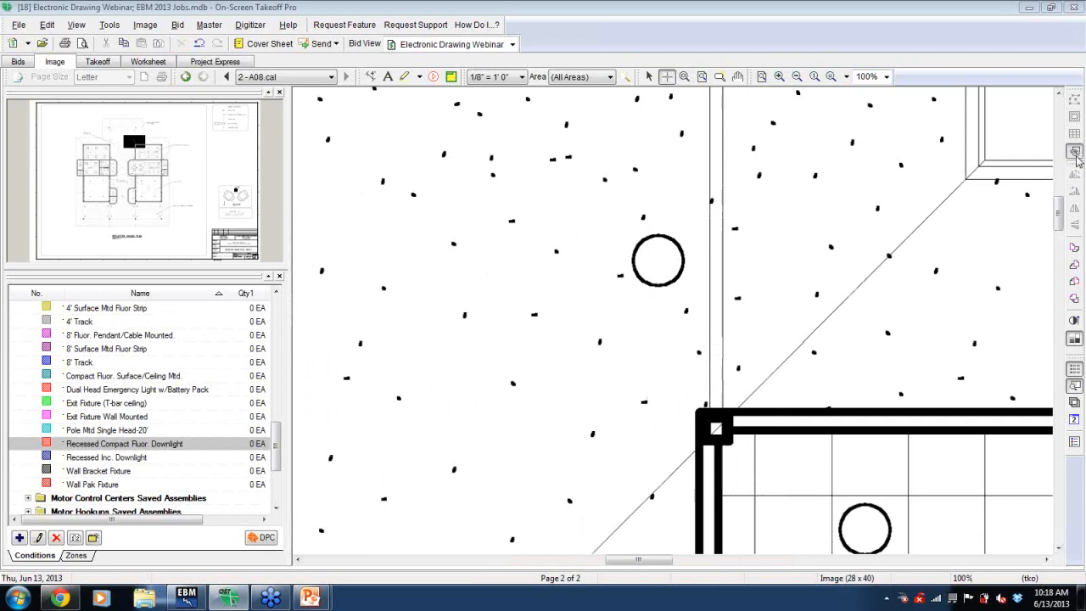
pyautogui.moveTo(620, 225); pyautogui.dragTo(698, 295)
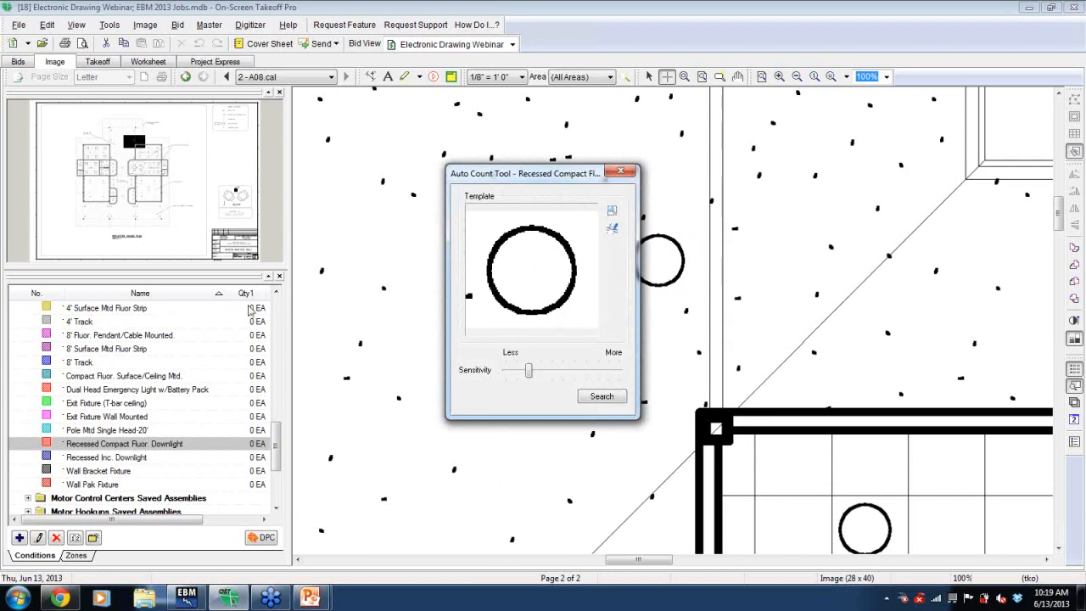
pyautogui.click(591, 397)
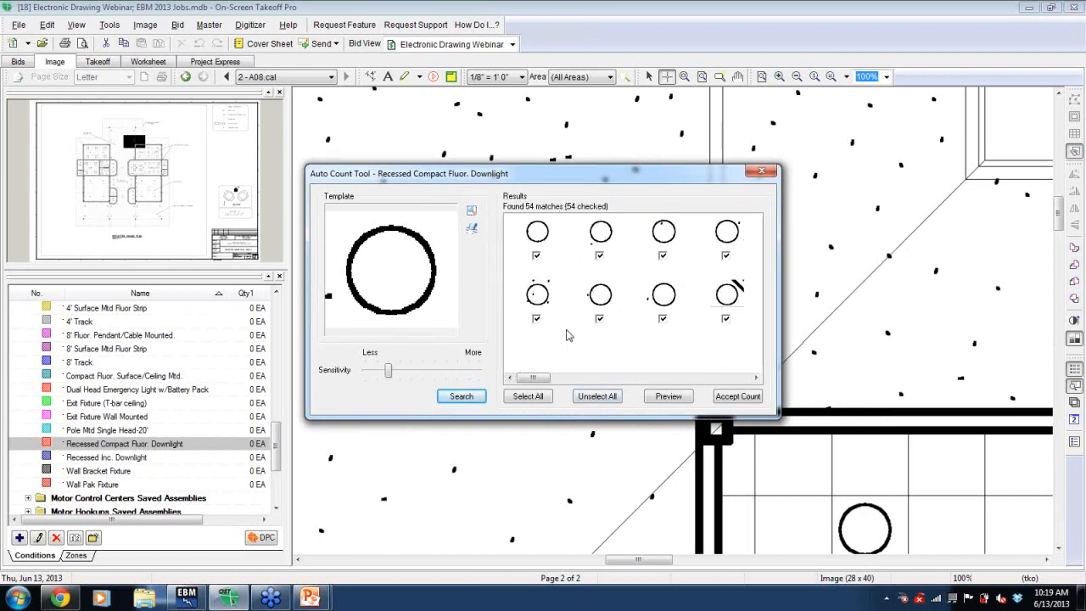
# - Scroll through the Auto Count matches and accept the count
pyautogui.click(753, 379)
pyautogui.click(754, 378)
pyautogui.click(754, 379)
pyautogui.click(753, 378)
pyautogui.click(753, 378)
pyautogui.click(754, 378)
pyautogui.click(755, 379)
pyautogui.click(755, 378)
pyautogui.click(755, 379)
pyautogui.click(755, 378)
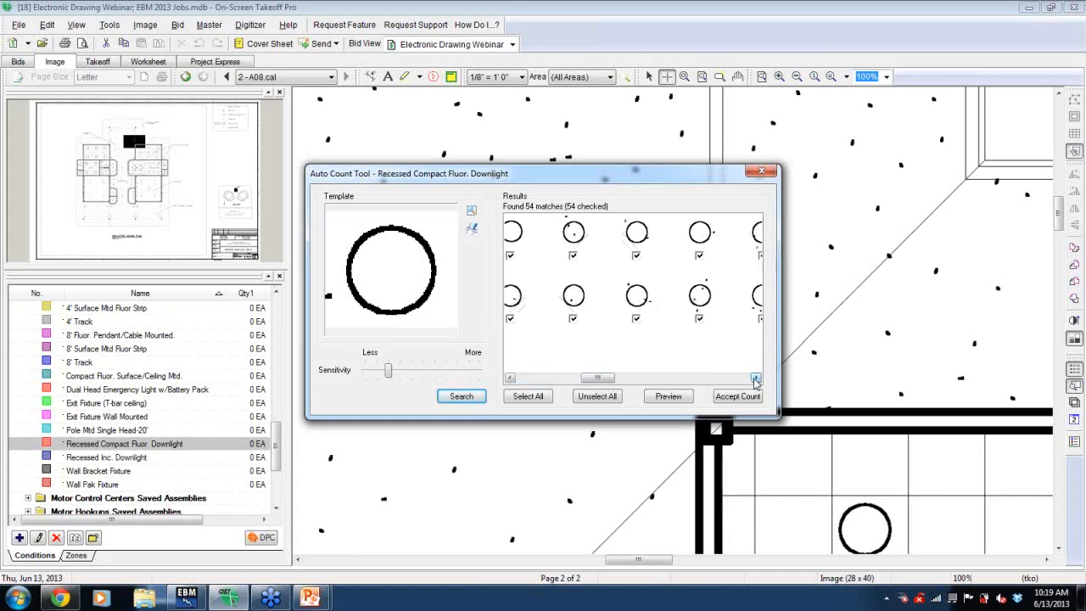
pyautogui.click(755, 378)
pyautogui.click(755, 378)
pyautogui.click(755, 378)
pyautogui.click(755, 378)
pyautogui.click(755, 379)
pyautogui.click(755, 379)
pyautogui.click(755, 378)
pyautogui.click(755, 379)
pyautogui.click(755, 378)
pyautogui.click(755, 378)
pyautogui.click(755, 378)
pyautogui.click(755, 378)
pyautogui.click(755, 378)
pyautogui.click(755, 378)
pyautogui.click(755, 379)
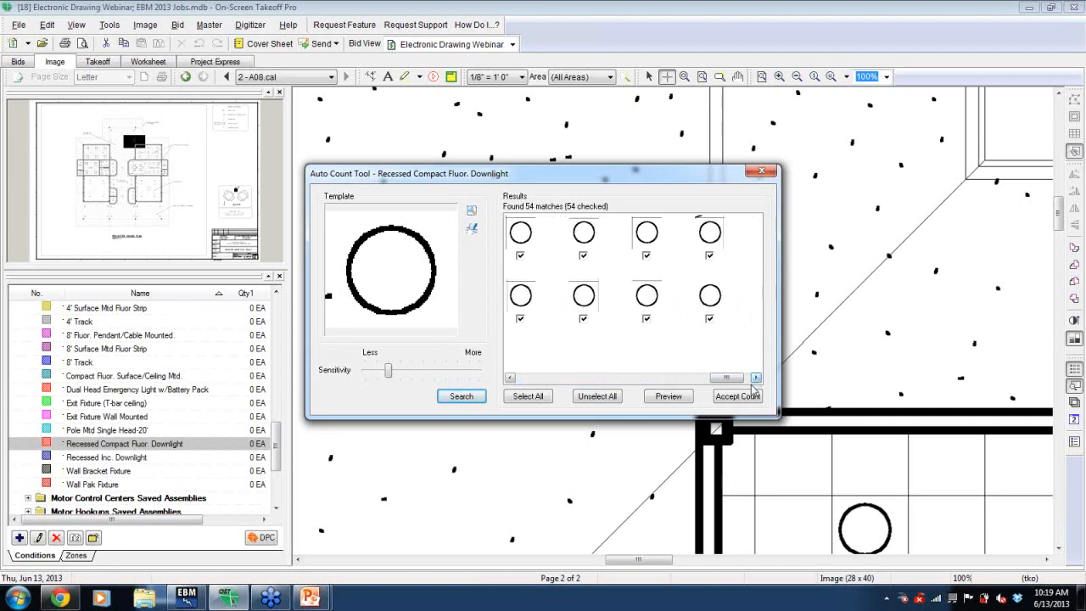
pyautogui.click(755, 378)
pyautogui.click(738, 396)
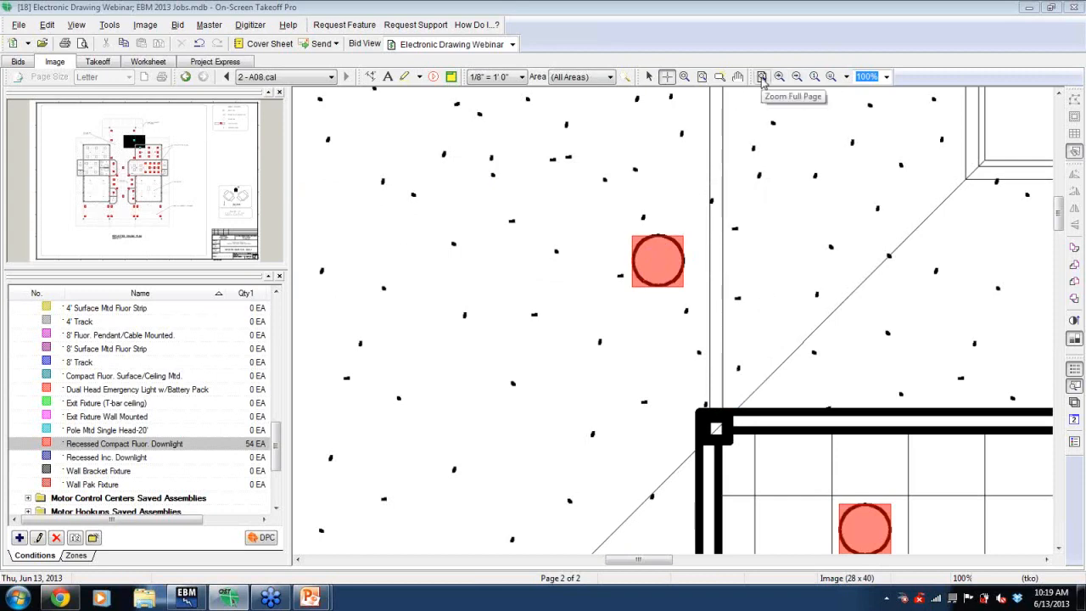
# - Zoom to the full page and back in to review the counted downlights on the ceiling plan
pyautogui.click(761, 77)
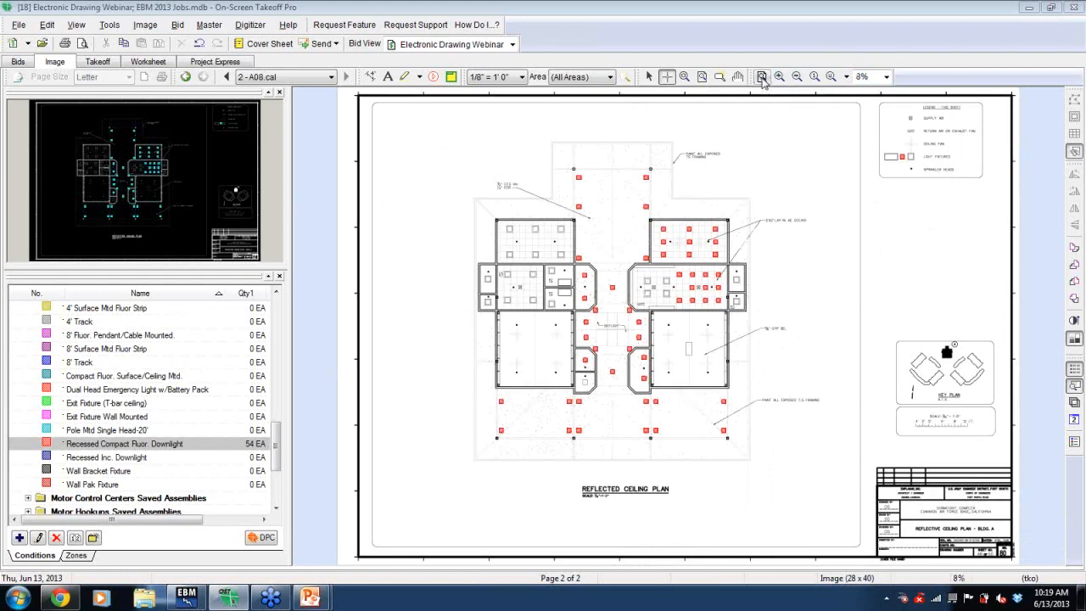
pyautogui.click(779, 77)
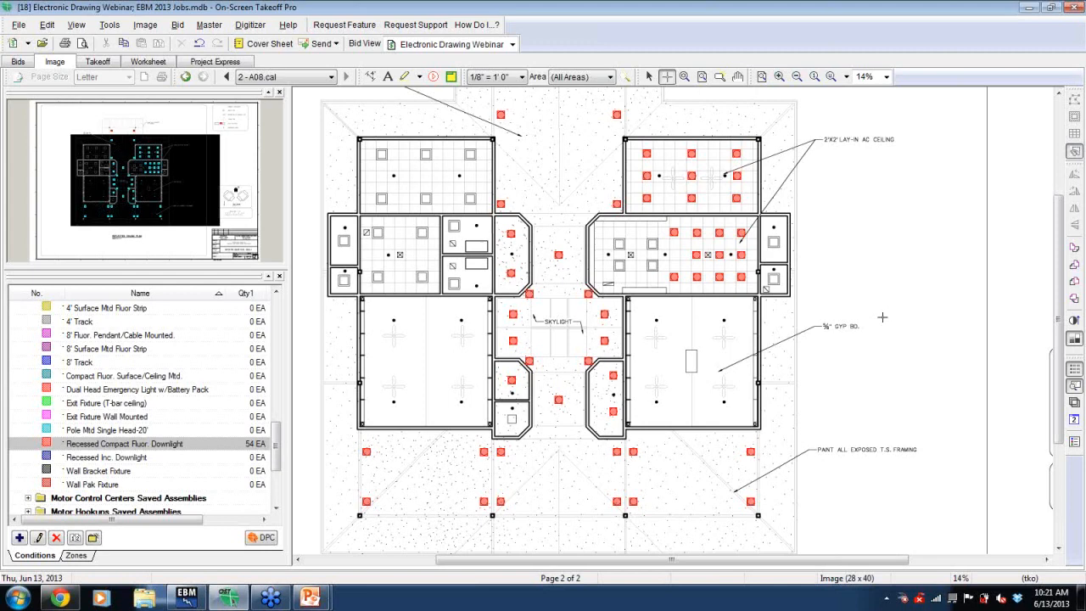
# - Switch briefly to the PowerPoint slide show, then return to On-Screen Takeoff
pyautogui.hotkey('alt', 'Tab')
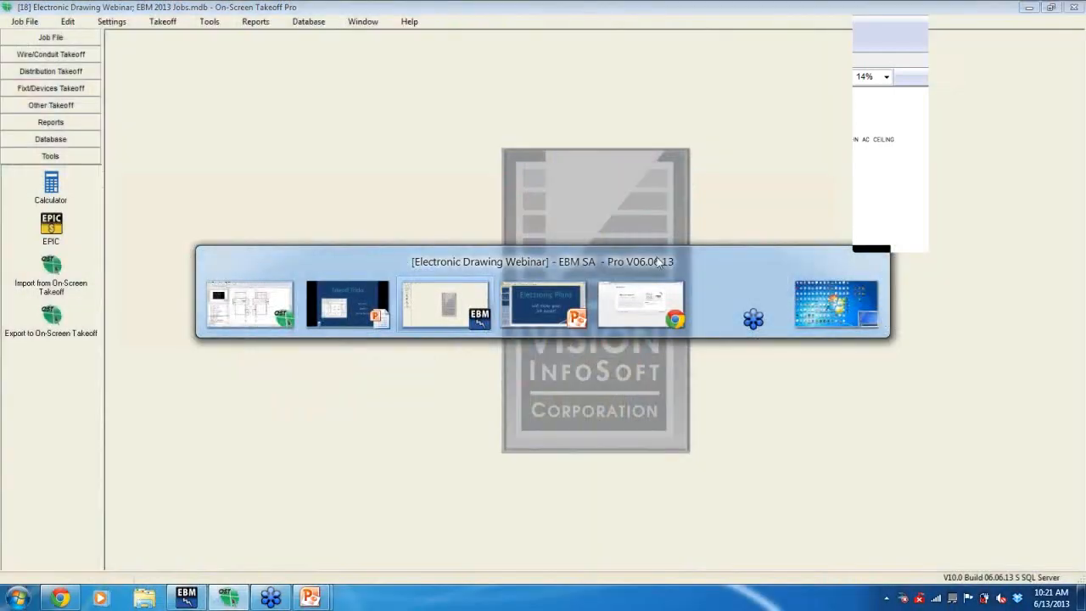
pyautogui.click(427, 288)
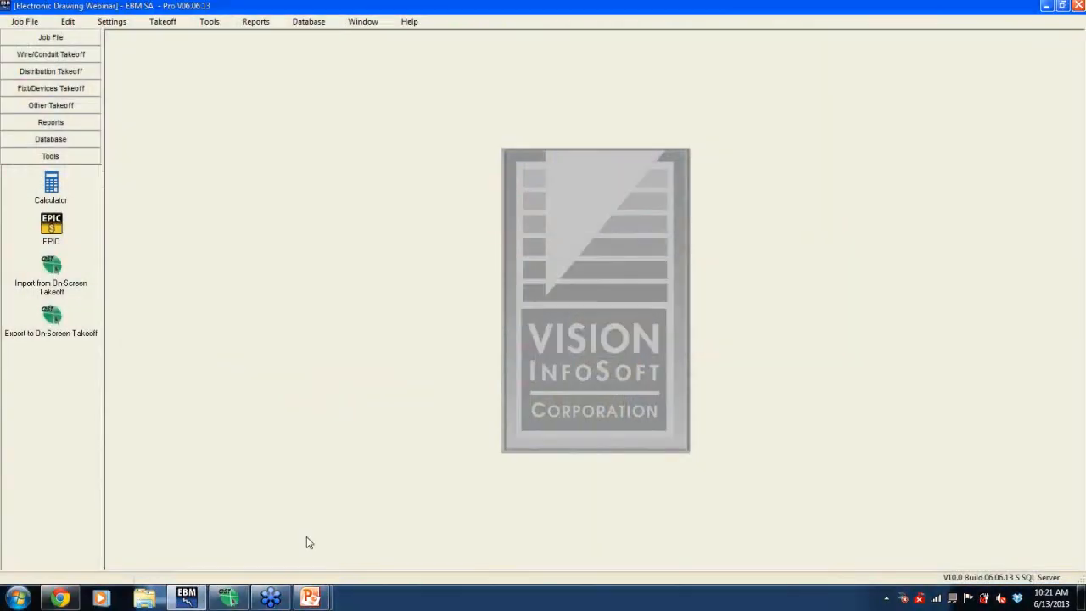
pyautogui.moveTo(310, 598)
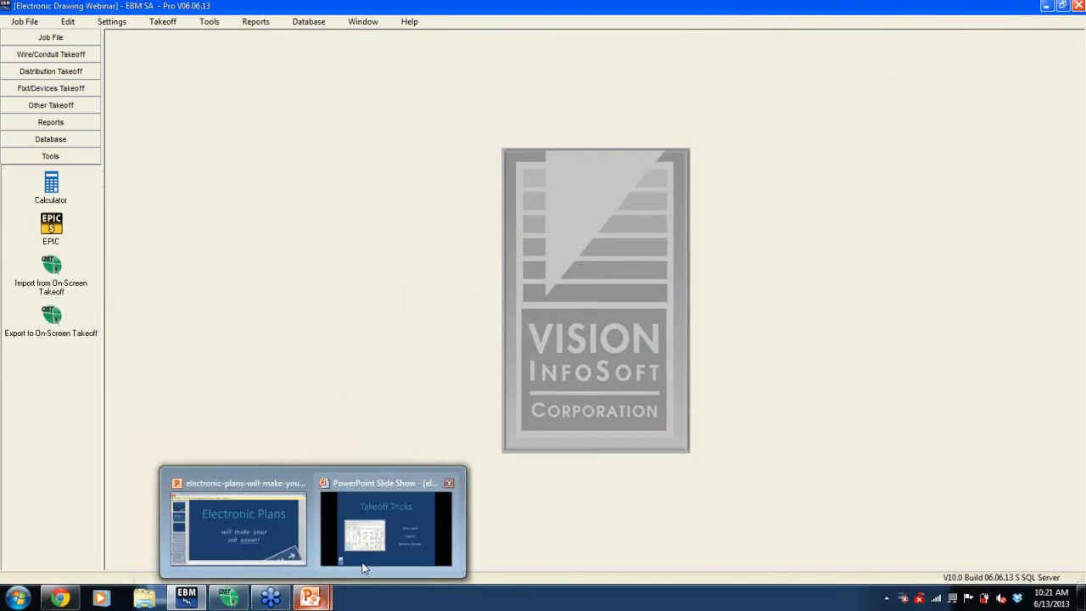
pyautogui.click(363, 567)
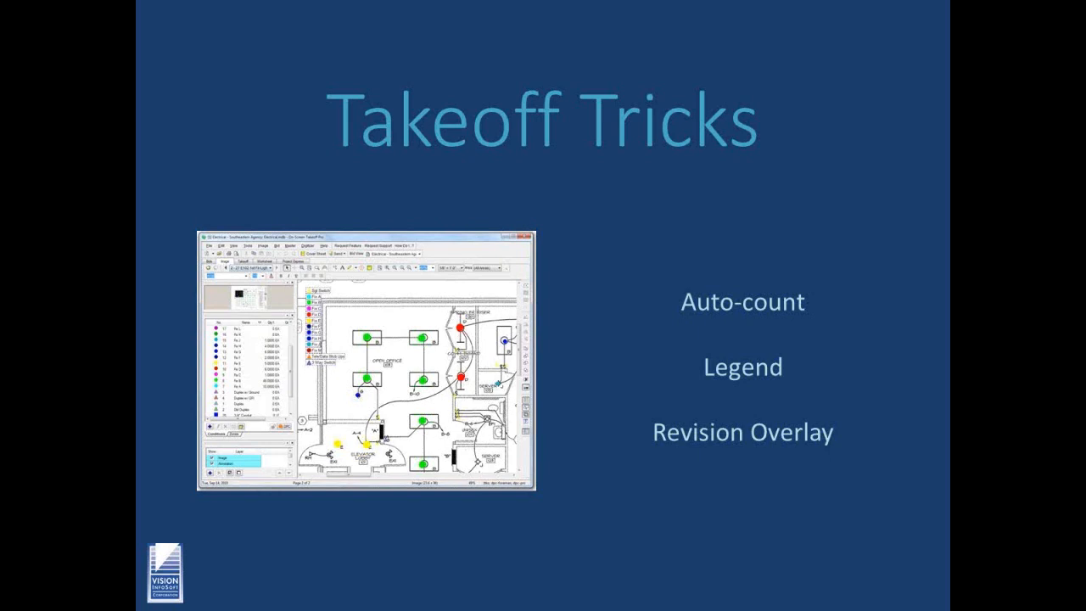
pyautogui.hotkey('alt', 'Tab')
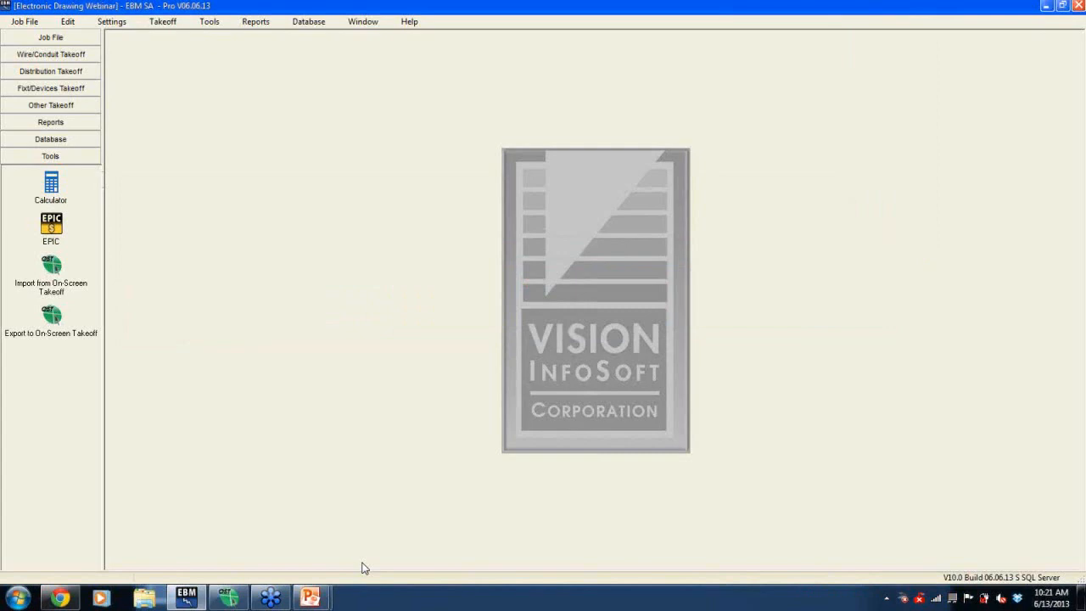
pyautogui.click(214, 600)
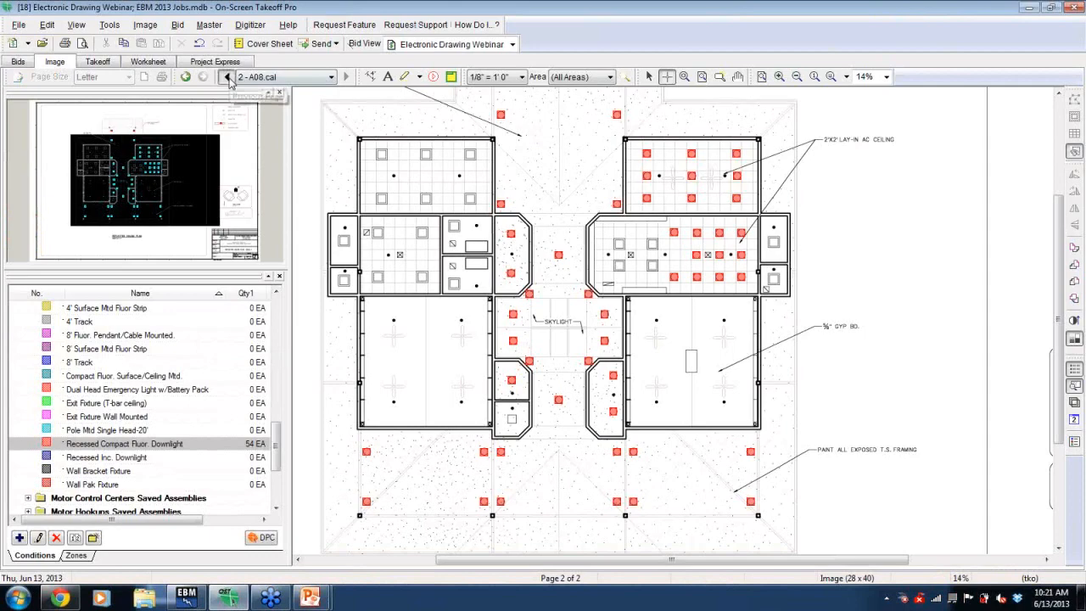
# - Return to the E301 power plan page at full-page zoom and place the conditions legend on the sheet
pyautogui.click(227, 77)
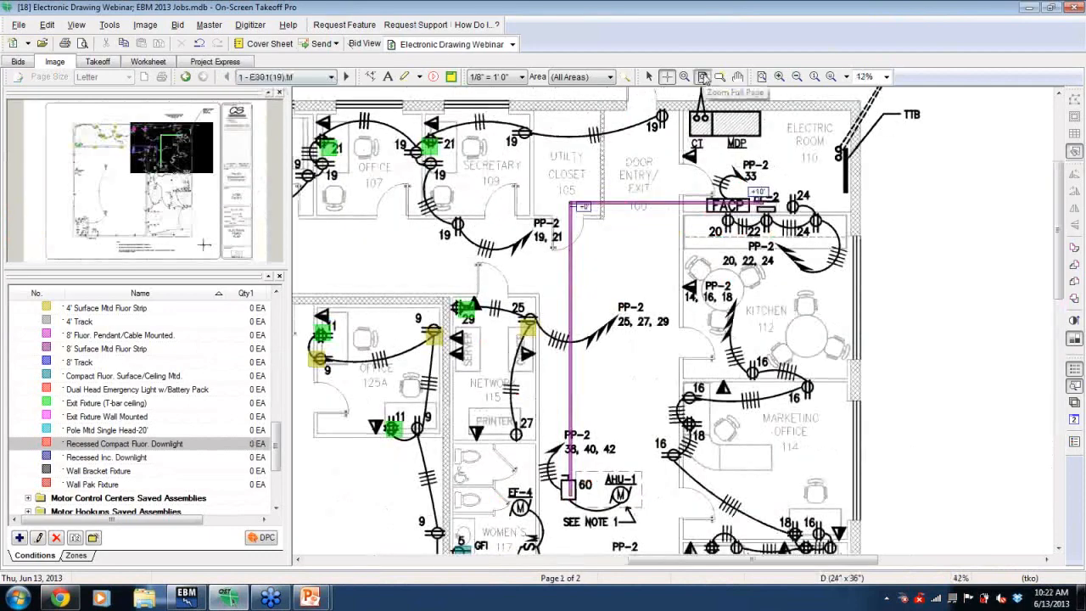
pyautogui.click(703, 77)
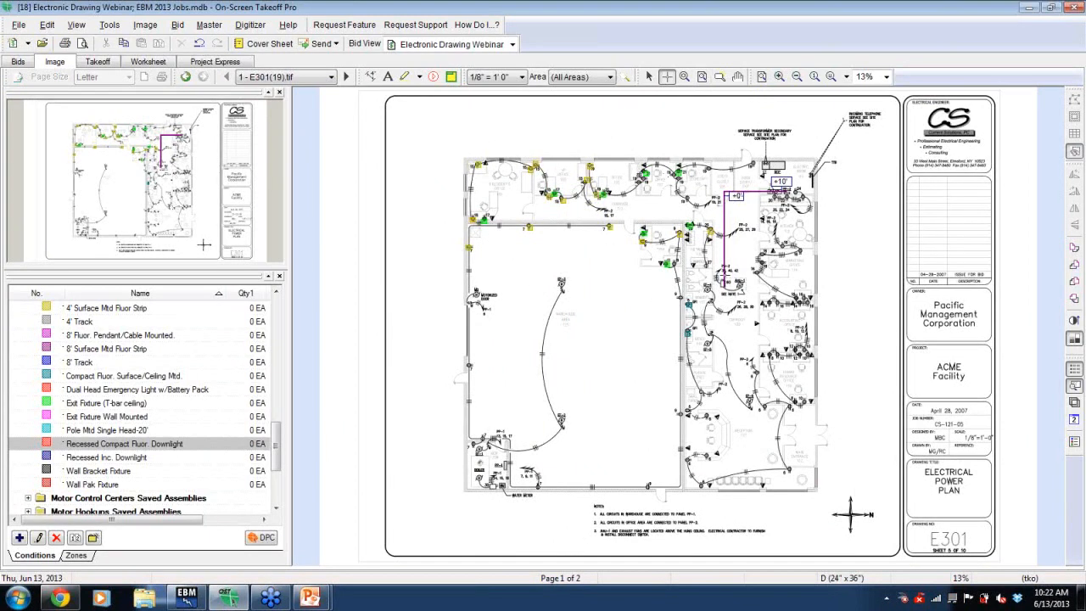
pyautogui.click(1073, 442)
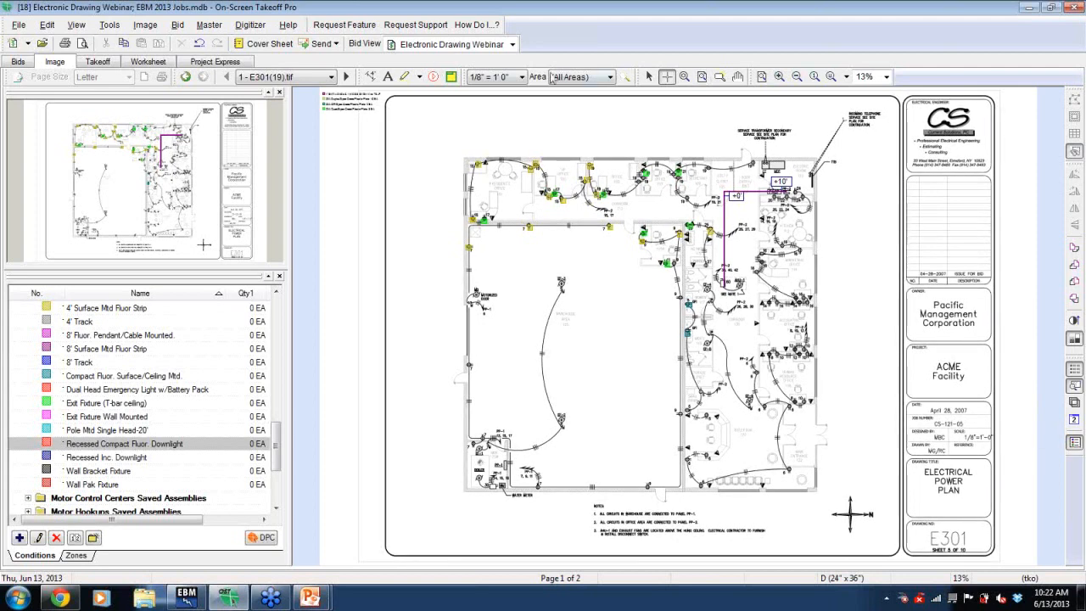
pyautogui.click(649, 76)
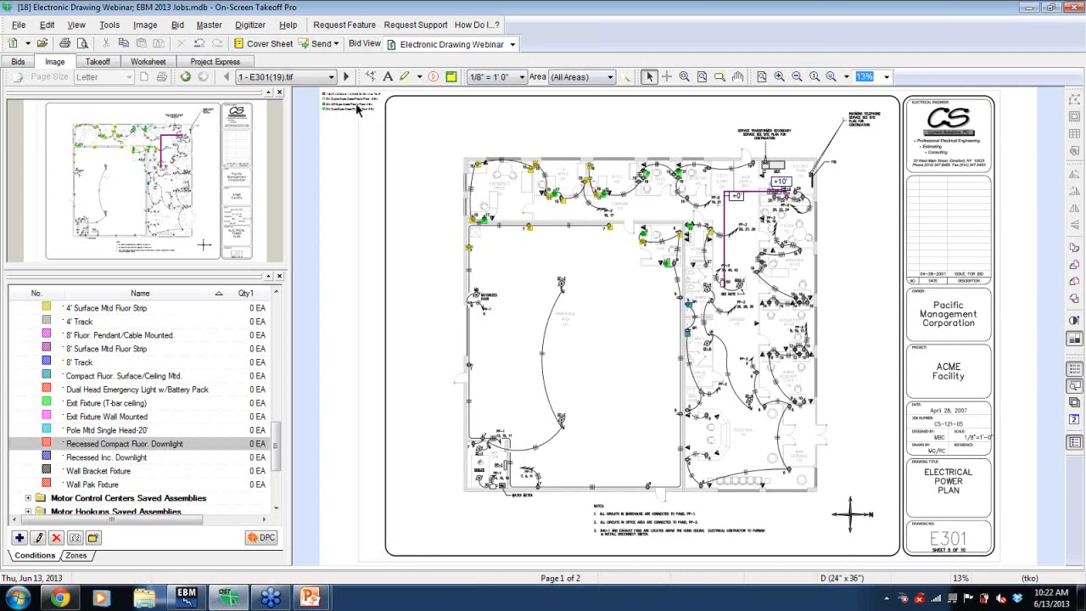
# - Select the conditions legend and enlarge its font size so the entries are readable on the sheet
pyautogui.click(363, 109)
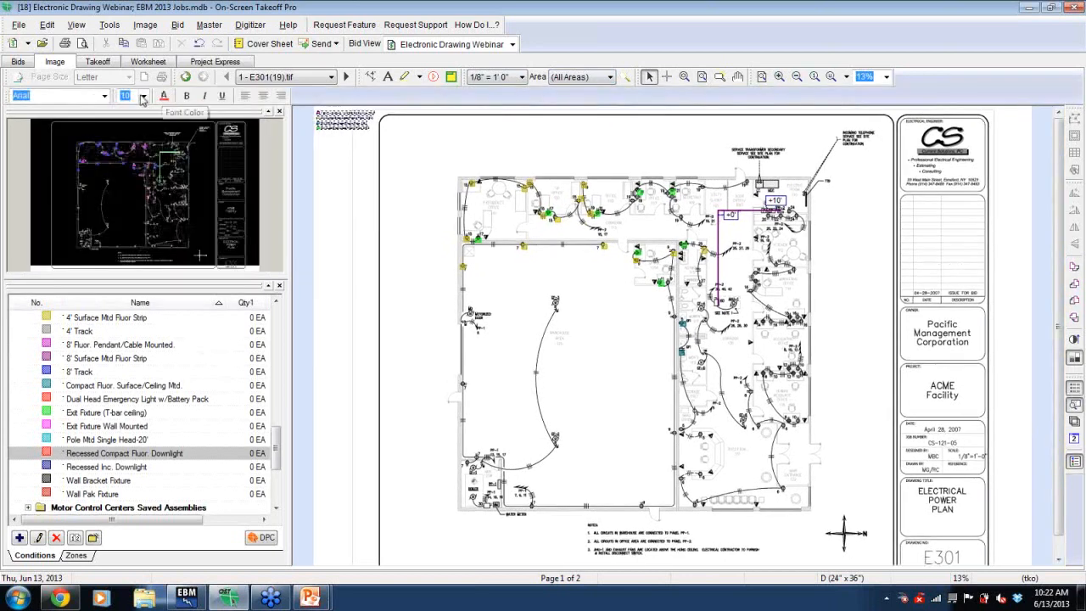
pyautogui.click(144, 95)
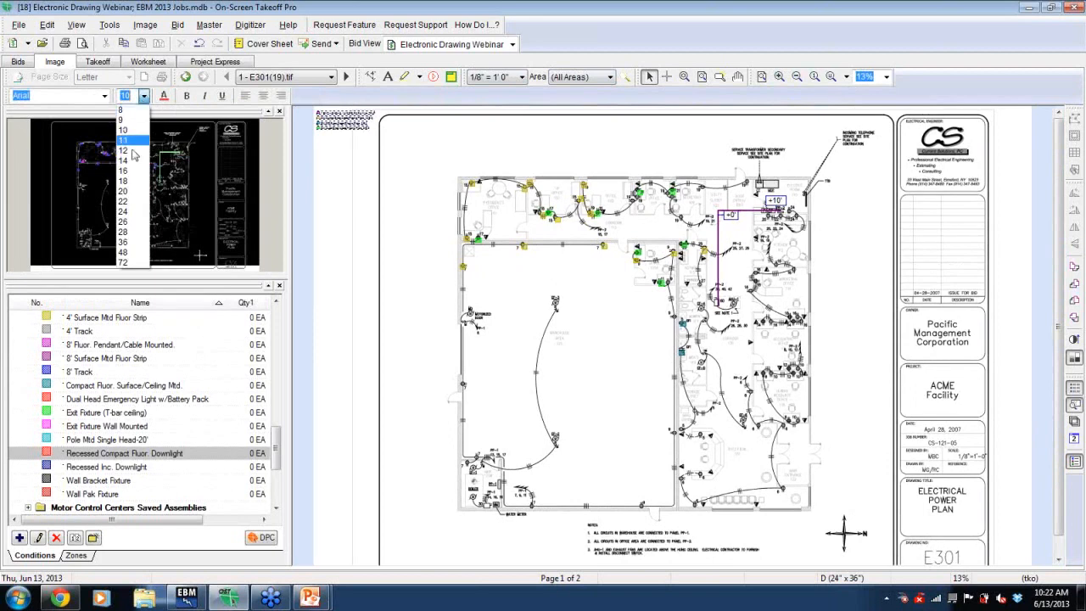
pyautogui.click(132, 222)
pyautogui.click(352, 211)
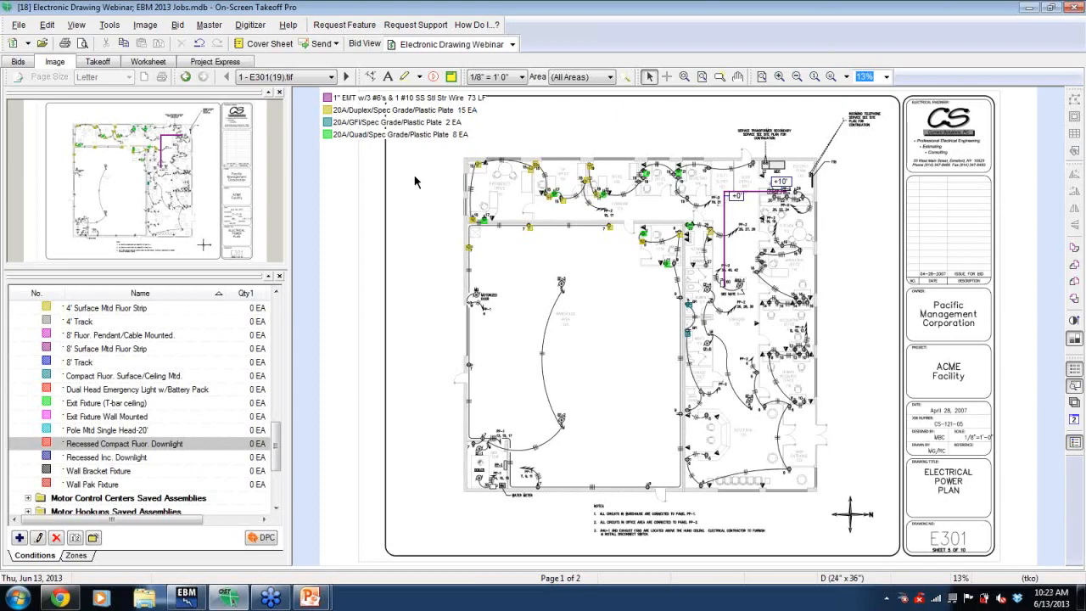
# - Switch to the EBM estimating program, then open the GoToWebinar window from the taskbar
pyautogui.hotkey('alt', 'Tab')
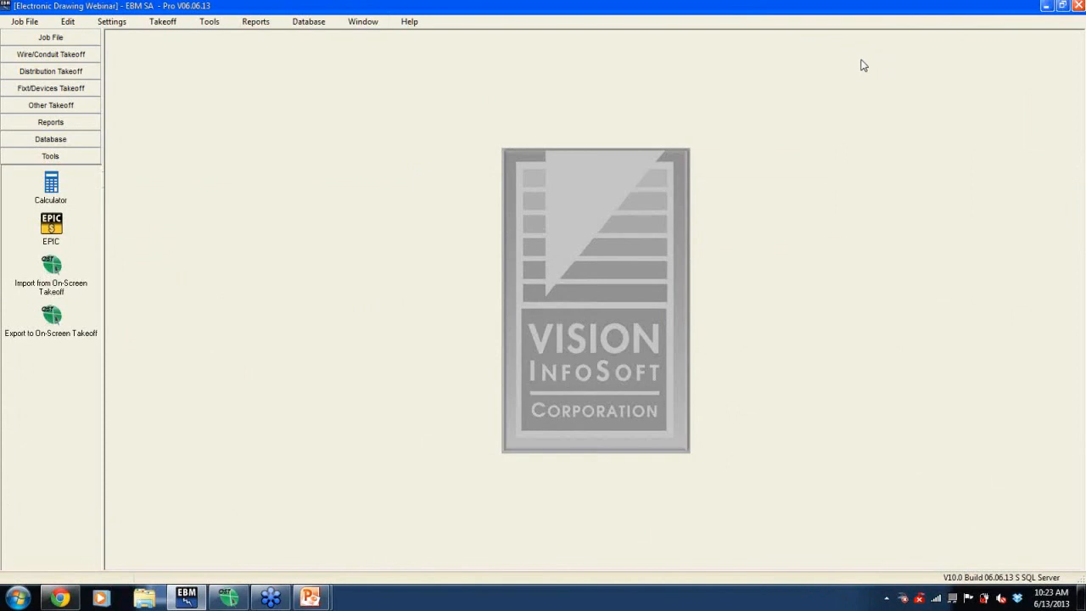
pyautogui.click(273, 599)
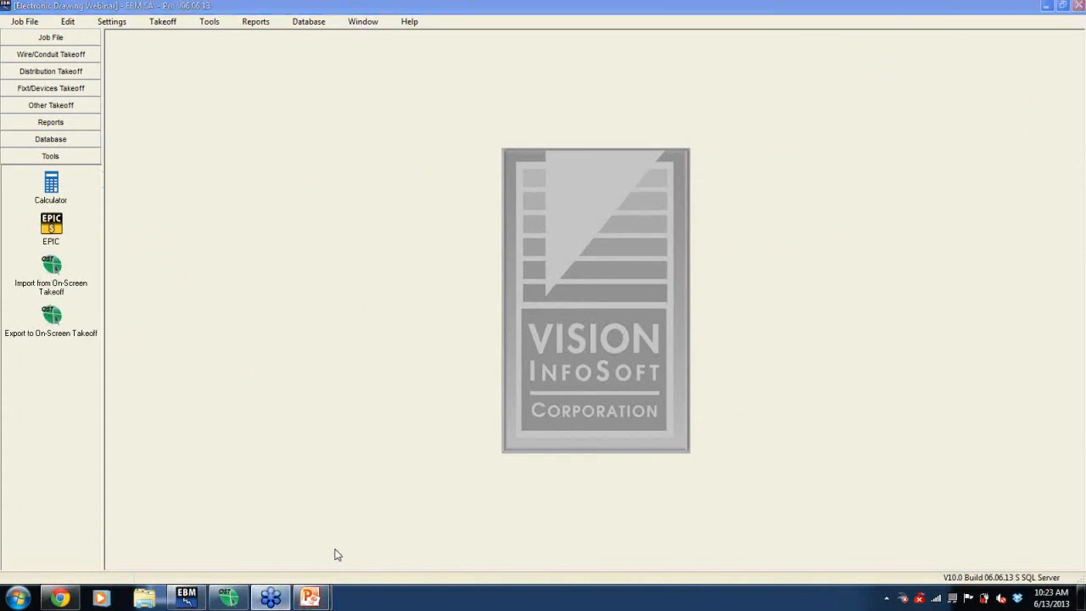
pyautogui.moveTo(270, 595)
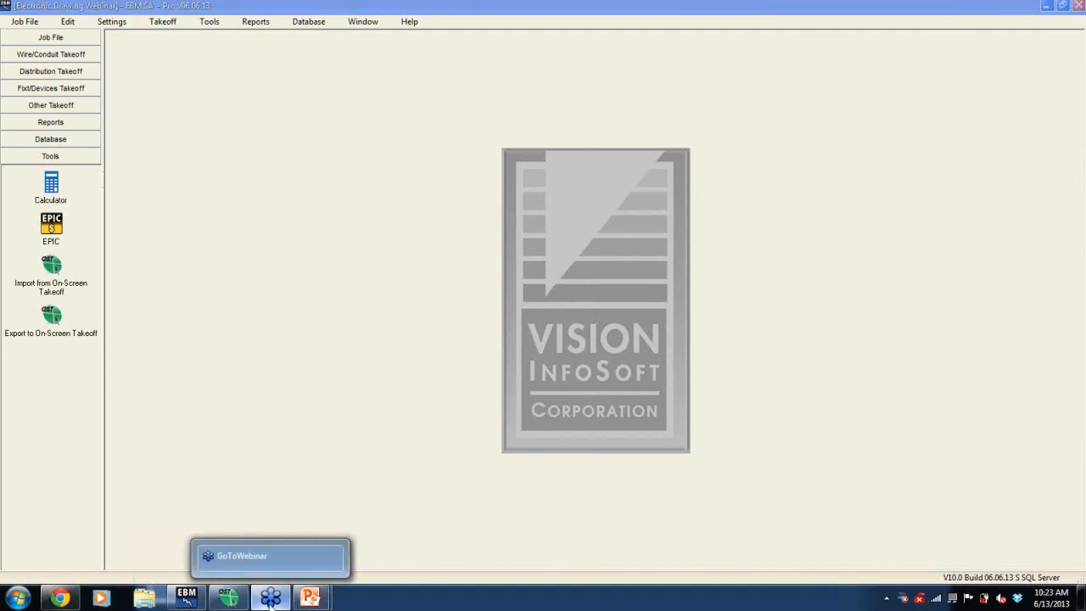
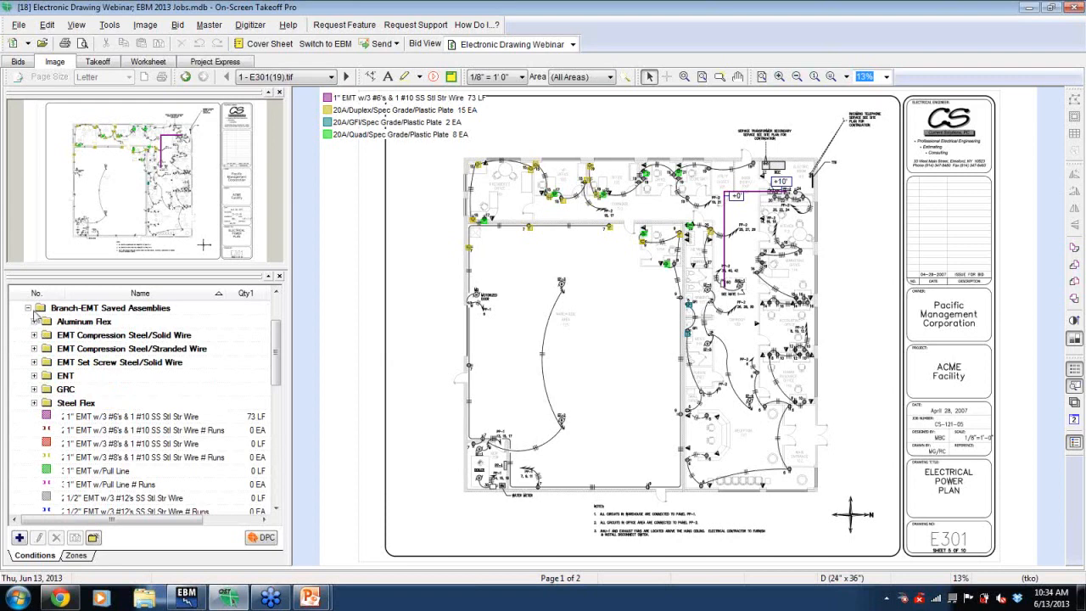
# - Select the 2"EMT,4#1/0's, 1#6 Set Screw Steel (150A) feeder condition and draw a run down from the MDP in the electric room
pyautogui.click(29, 309)
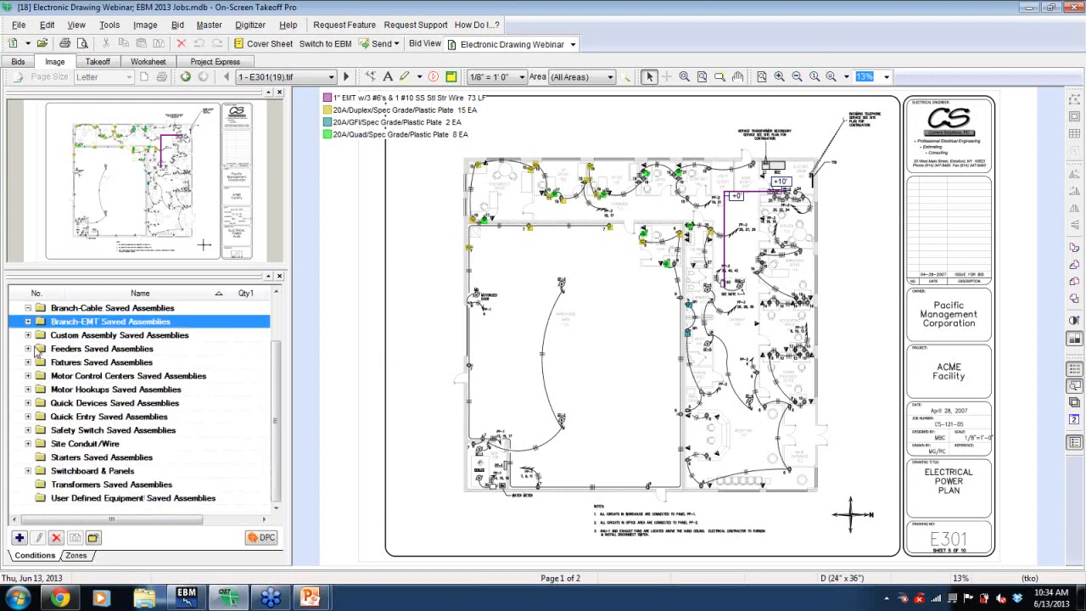
pyautogui.click(29, 349)
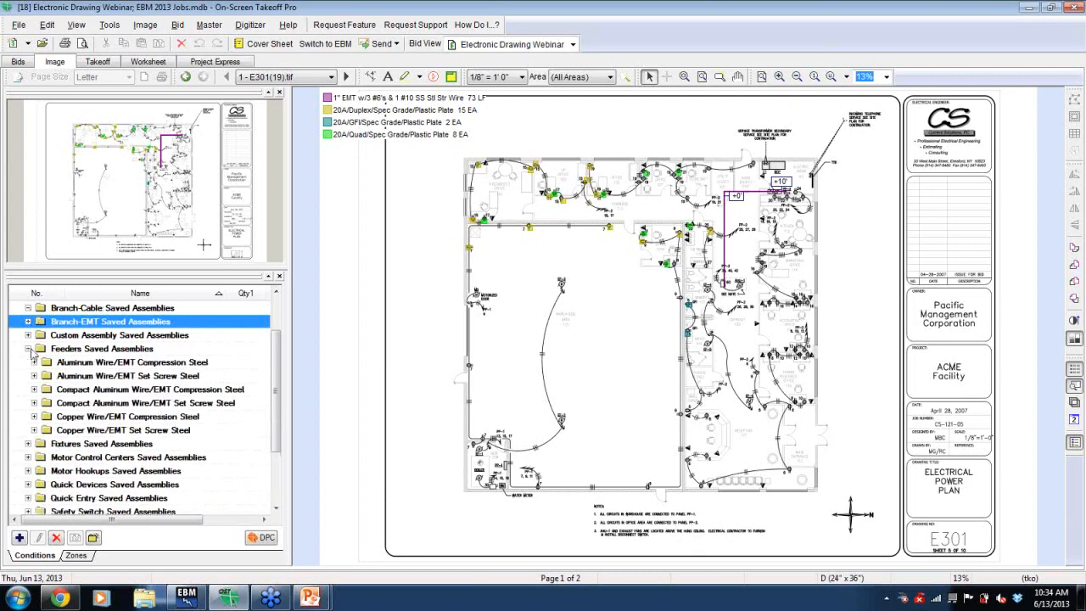
pyautogui.click(34, 430)
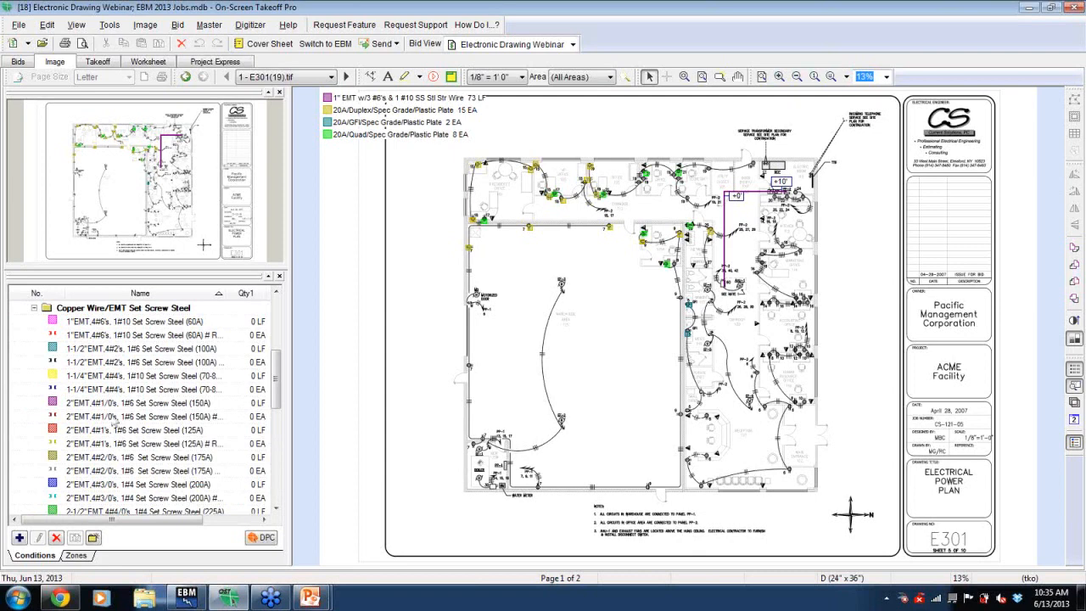
pyautogui.click(112, 404)
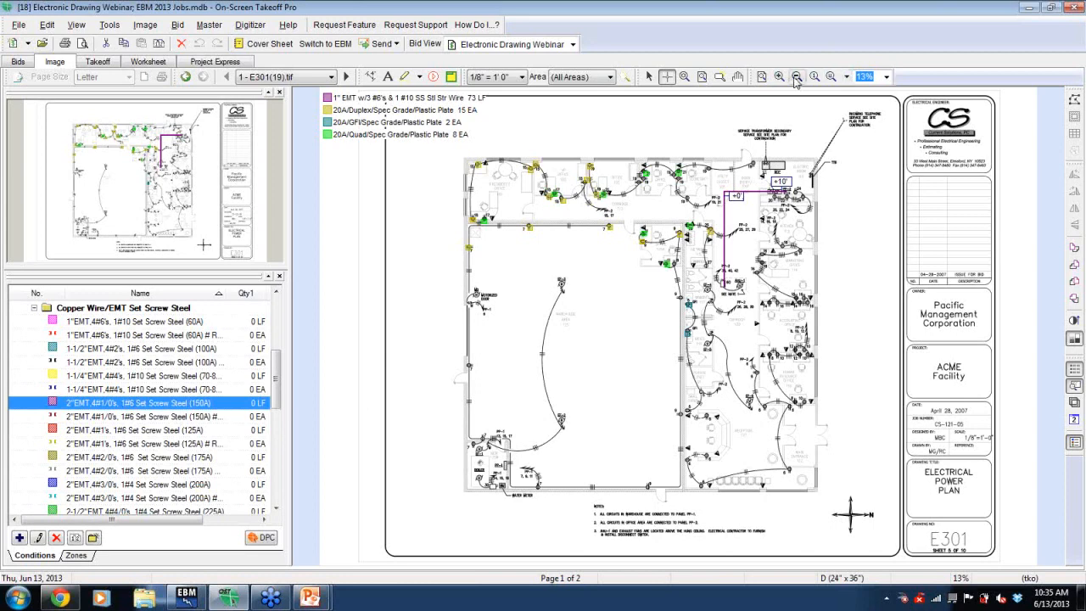
pyautogui.click(685, 77)
pyautogui.moveTo(743, 113)
pyautogui.mouseDown()
pyautogui.moveTo(828, 244)
pyautogui.moveTo(855, 251)
pyautogui.mouseUp()
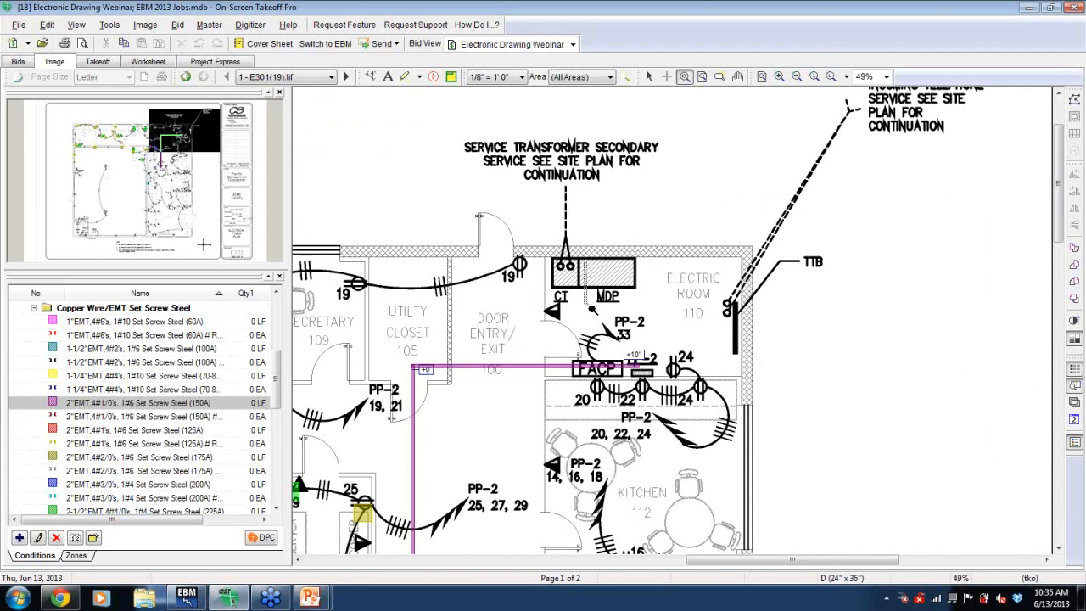
pyautogui.click(214, 402)
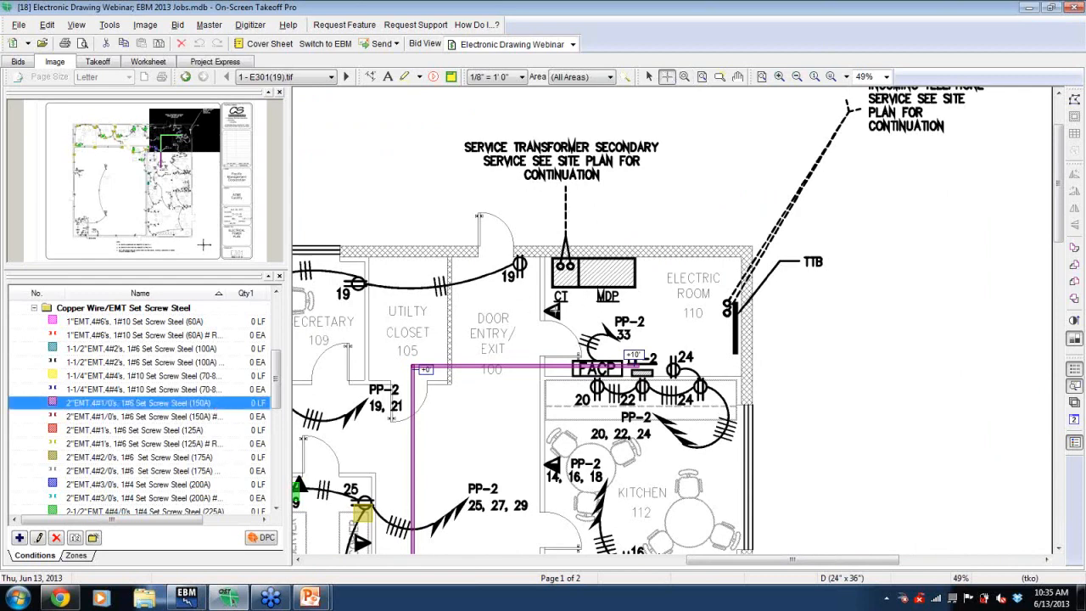
pyautogui.click(584, 270)
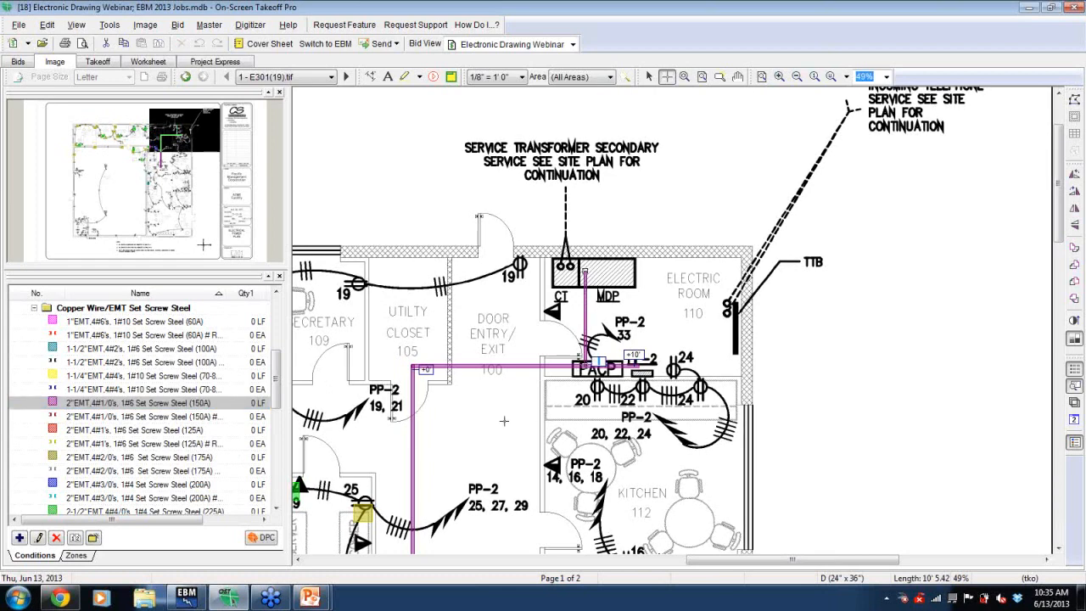
# - Open the feeder condition's properties and change its colour to orange
pyautogui.click(155, 406)
pyautogui.doubleClick(155, 405)
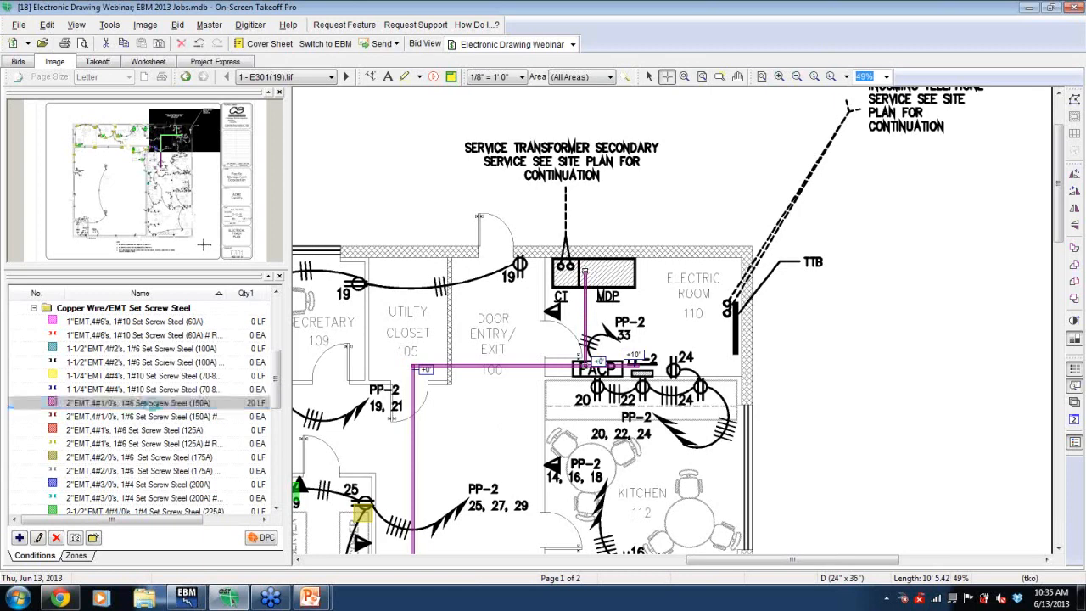
pyautogui.click(307, 237)
pyautogui.click(321, 232)
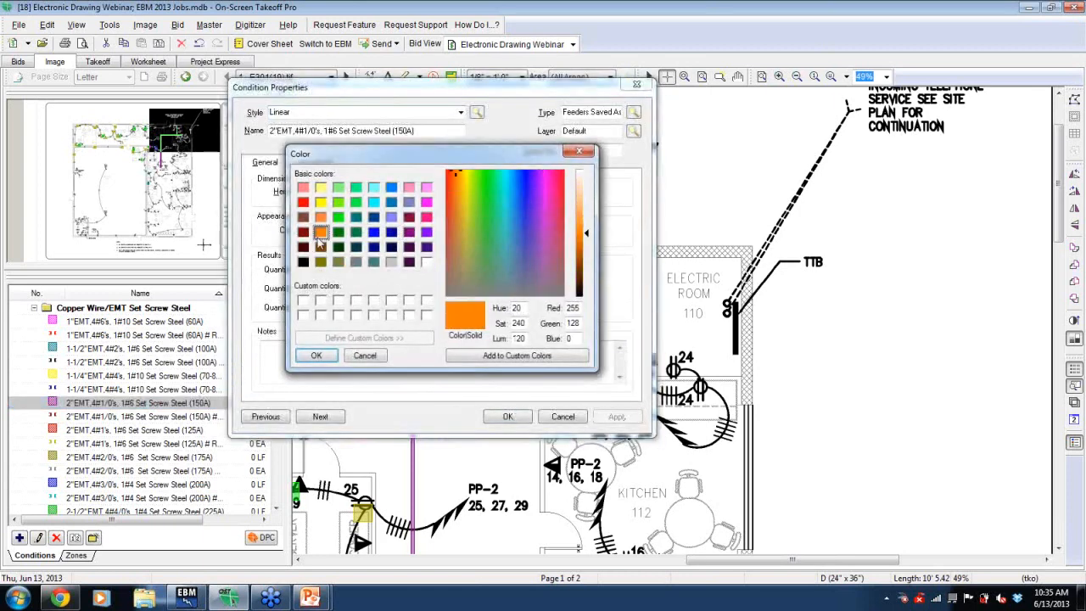
pyautogui.click(315, 356)
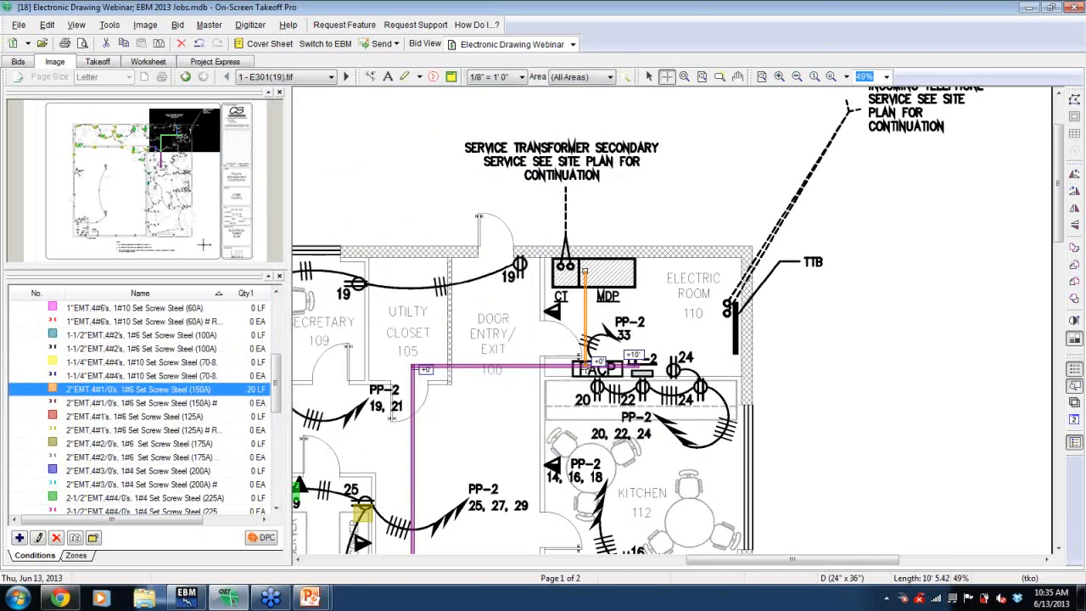
# - Draw another feeder segment about 6 ft east from the FACP to the neighbouring panel
pyautogui.click(585, 368)
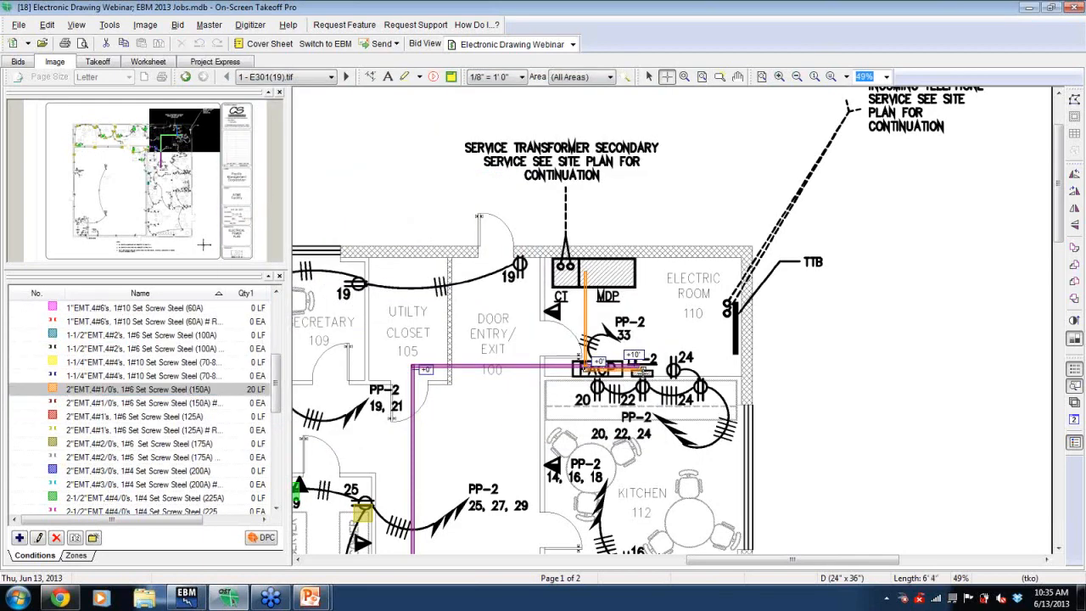
pyautogui.doubleClick(642, 371)
pyautogui.press('Return')
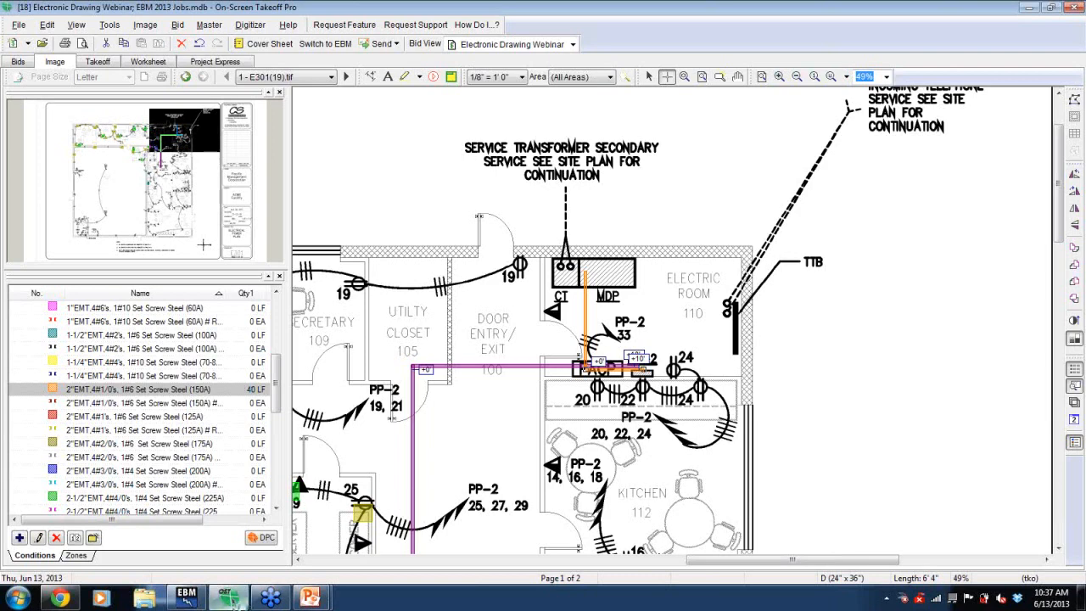
# - Switch to EBM to view the imported takeoff items, then return to On-Screen Takeoff
pyautogui.click(180, 598)
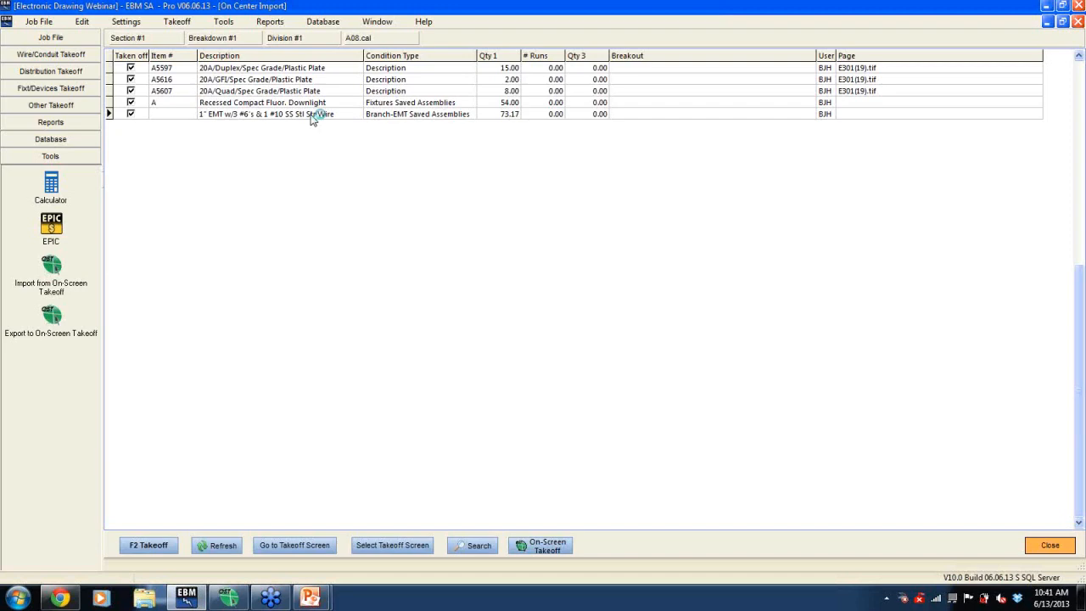
pyautogui.click(228, 599)
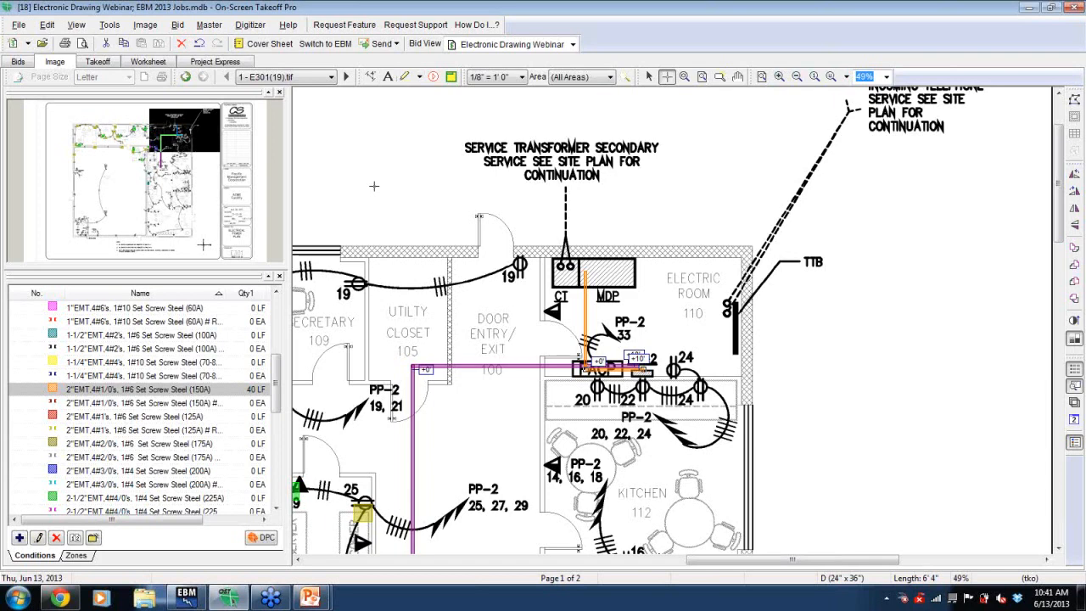
# - Highlight the electric room area and the service transformer note with the Highlight tool
pyautogui.click(420, 80)
pyautogui.click(419, 79)
pyautogui.moveTo(528, 232); pyautogui.dragTo(775, 405)
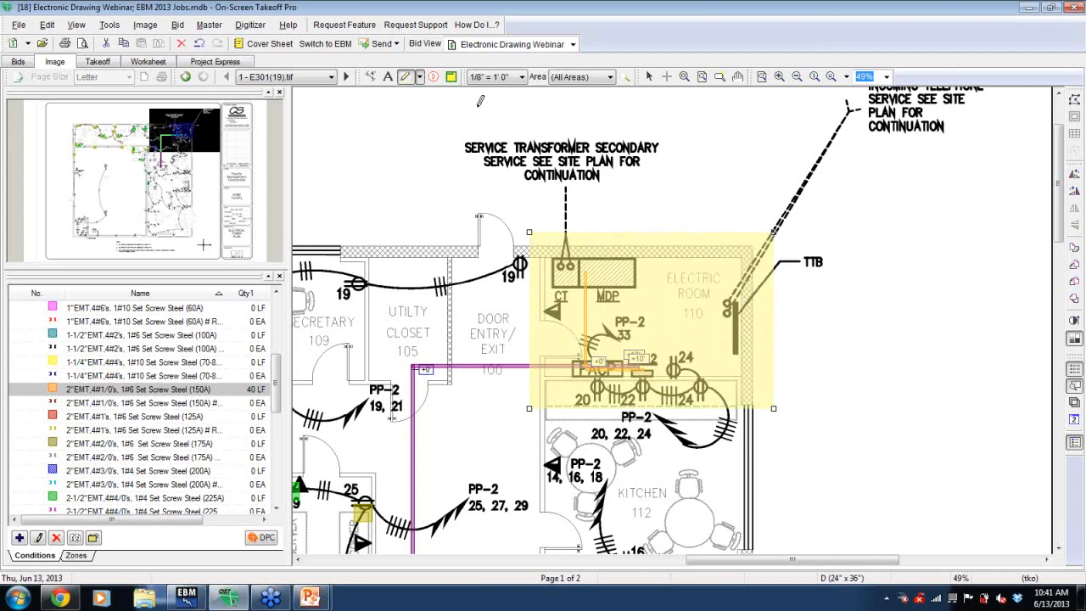
pyautogui.moveTo(459, 136); pyautogui.dragTo(663, 188)
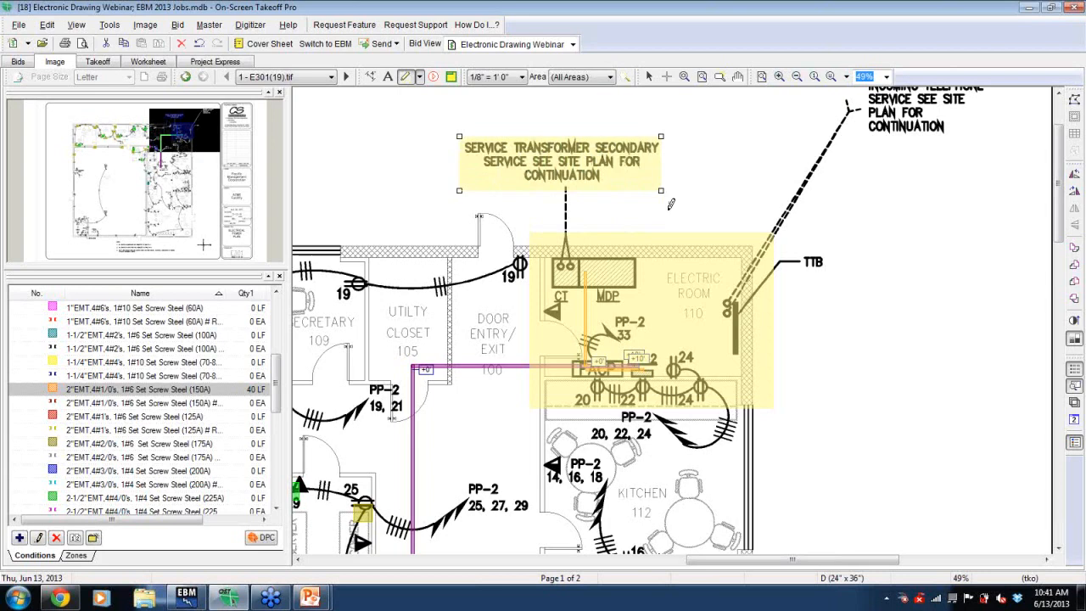
# - Add a text annotation reading "Note to self..." beside the service transformer note
pyautogui.click(388, 77)
pyautogui.click(336, 143)
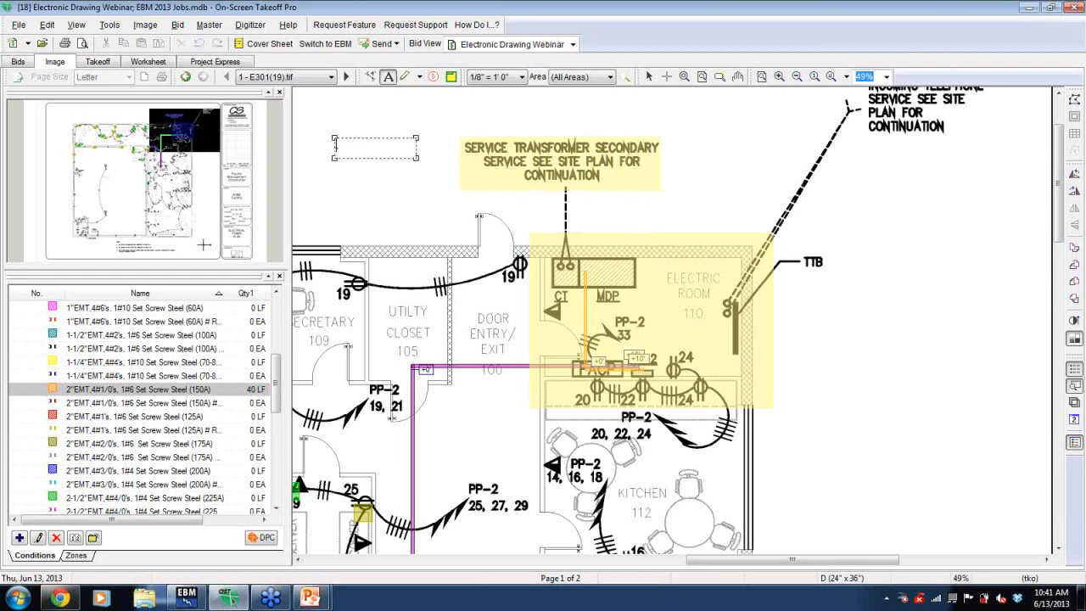
pyautogui.write('Note to self...')
# - Switch to EBM to show the Wire/Conduit Takeoff section, then return to On-Screen Takeoff
pyautogui.click(186, 599)
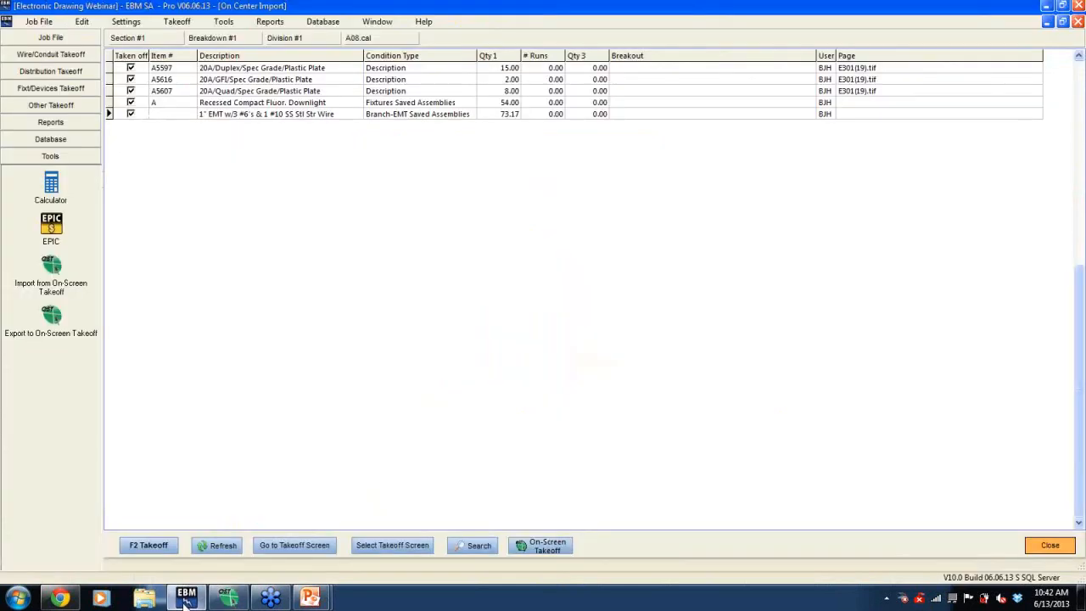
pyautogui.click(49, 55)
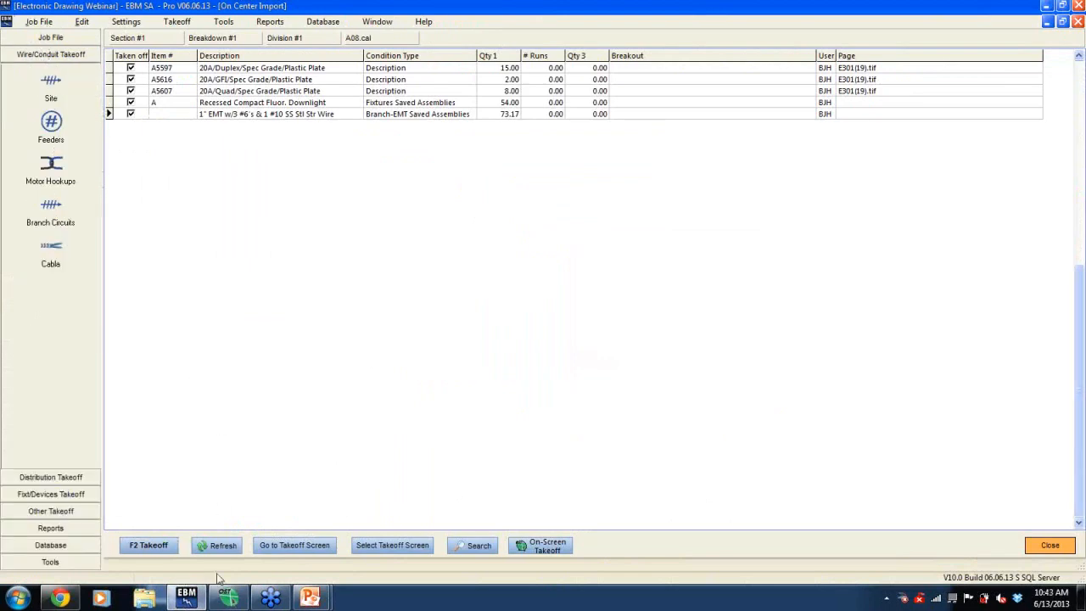
pyautogui.click(228, 599)
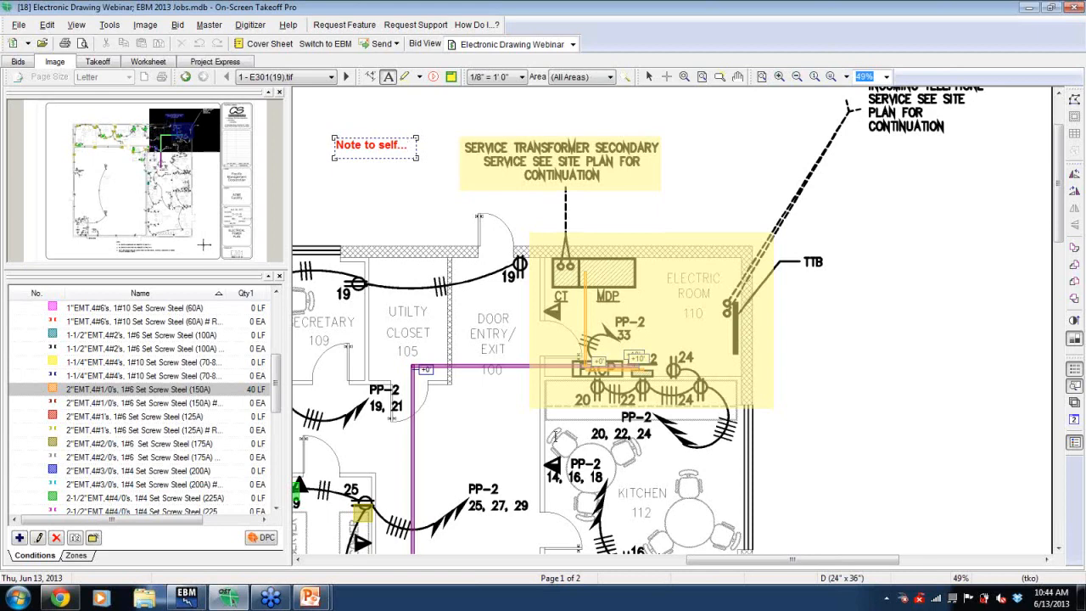
# - In the Cover Sheet, browse for a new page's image file listing all file types, close the browser and accept the sheet
pyautogui.click(273, 48)
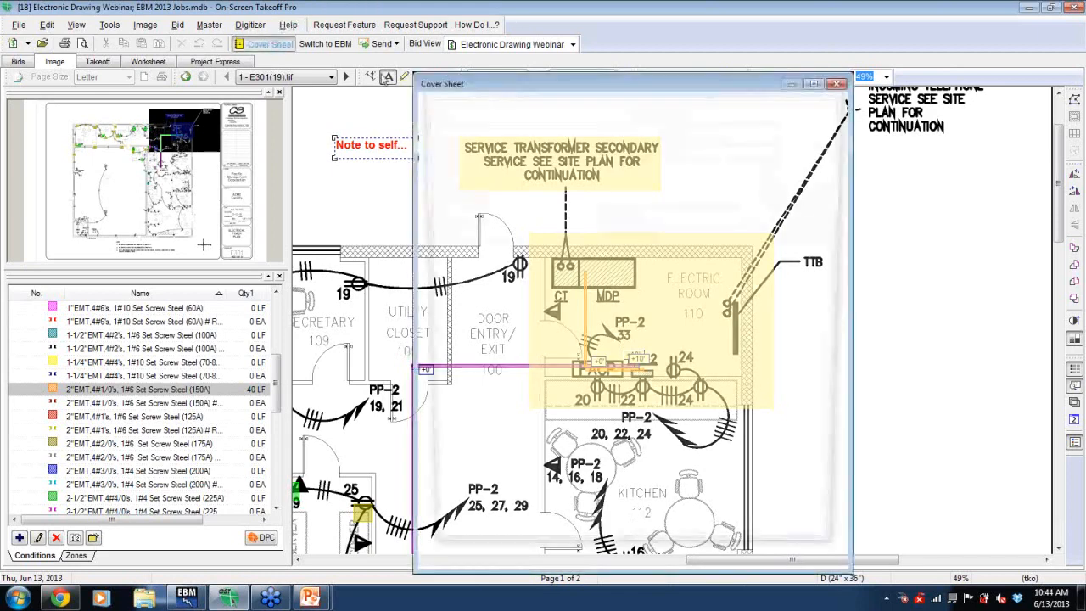
pyautogui.click(445, 541)
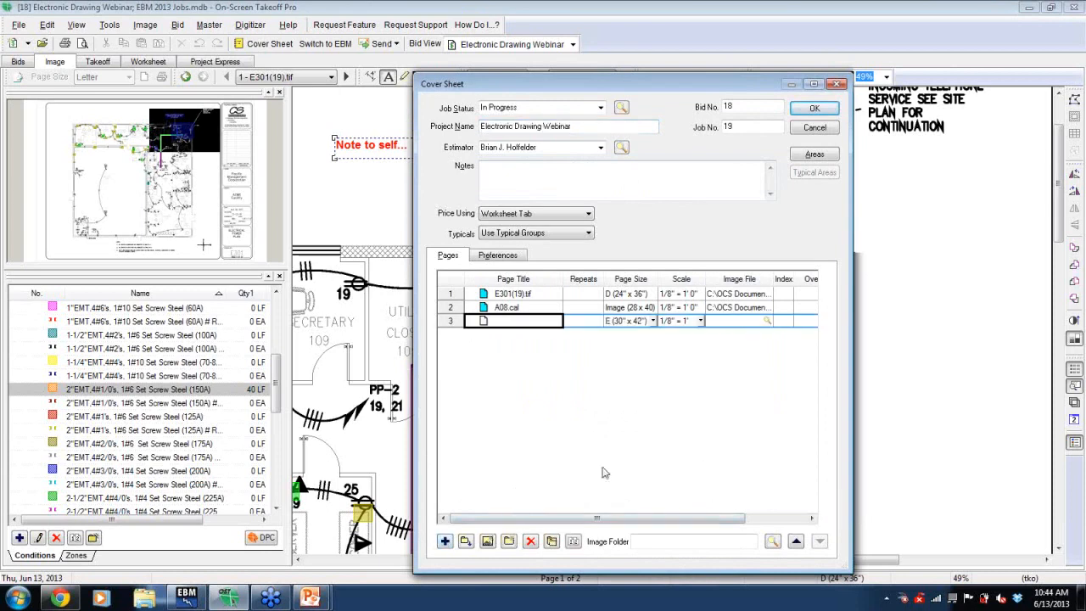
pyautogui.click(767, 325)
pyautogui.click(767, 322)
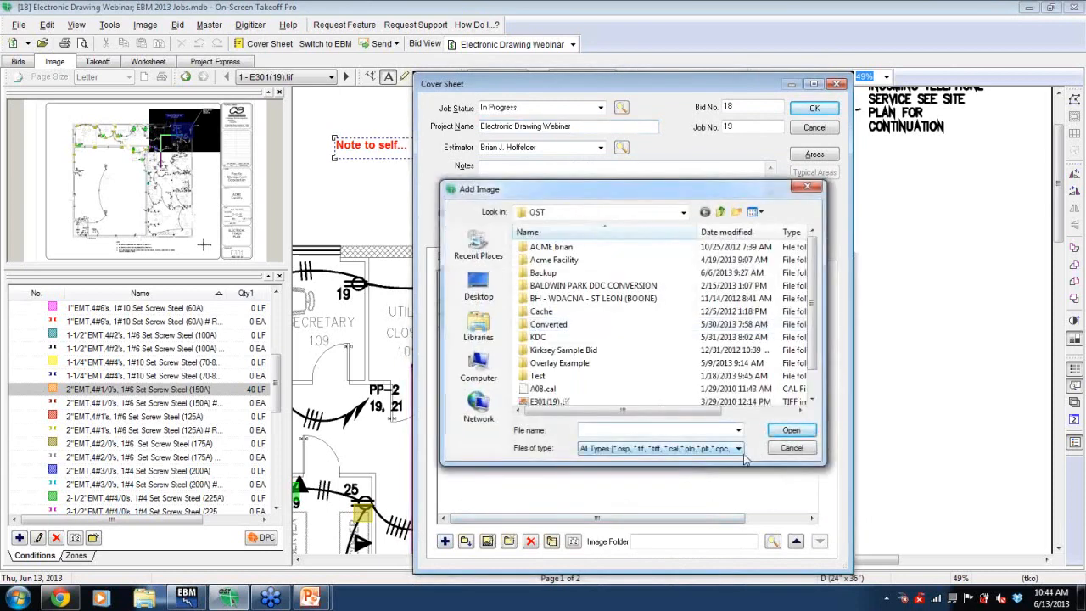
pyautogui.click(743, 452)
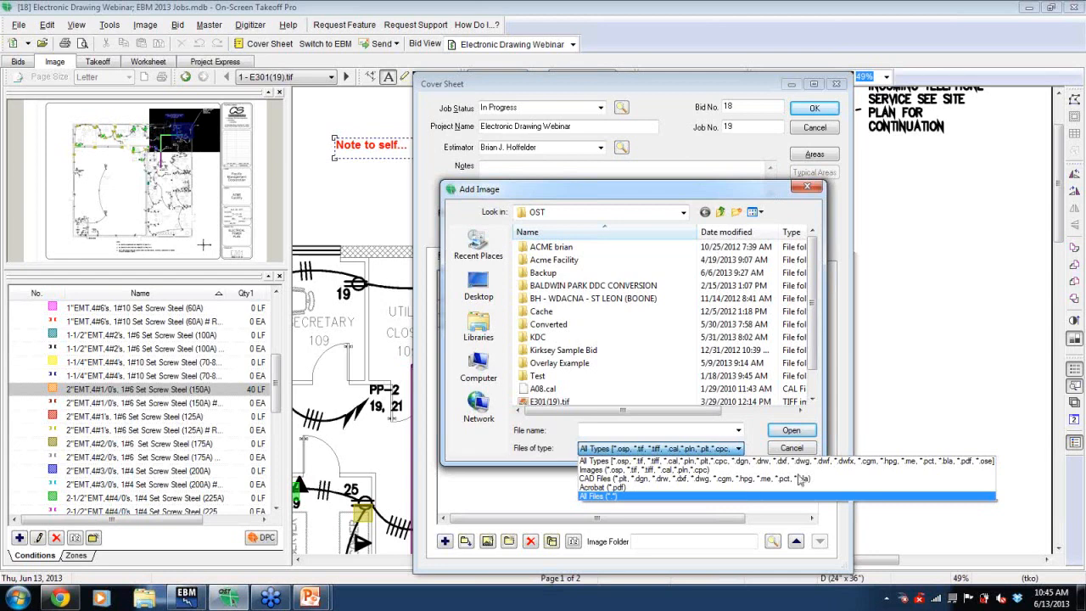
pyautogui.click(797, 460)
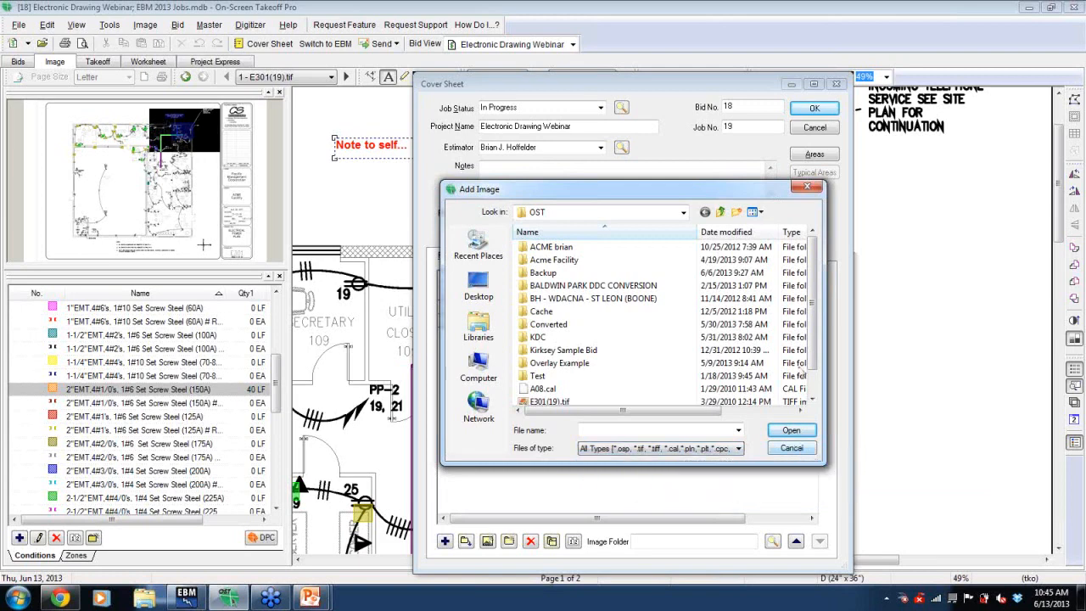
pyautogui.click(806, 188)
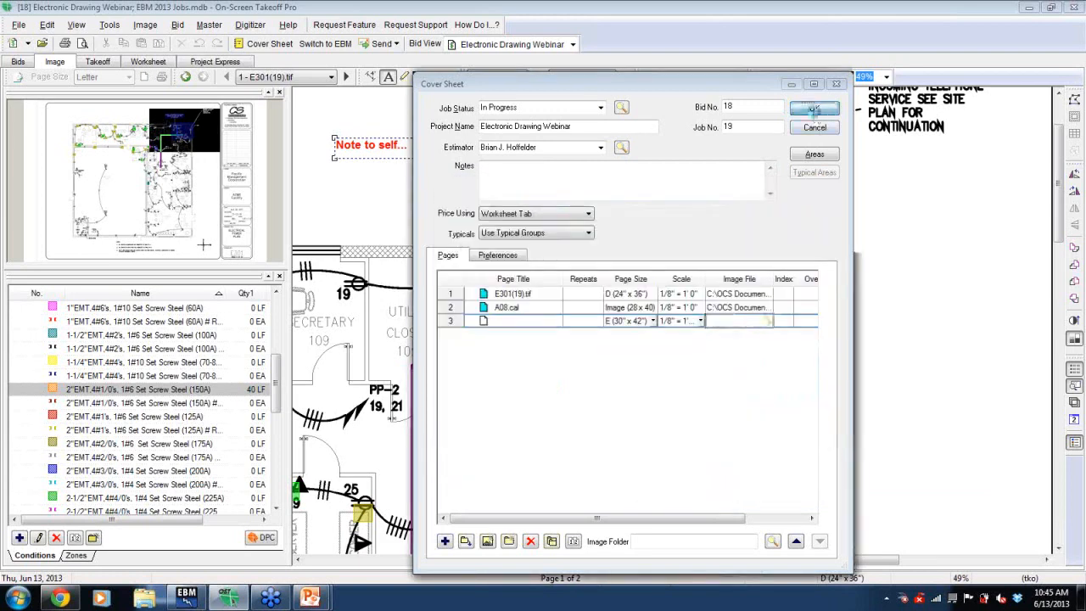
pyautogui.click(812, 109)
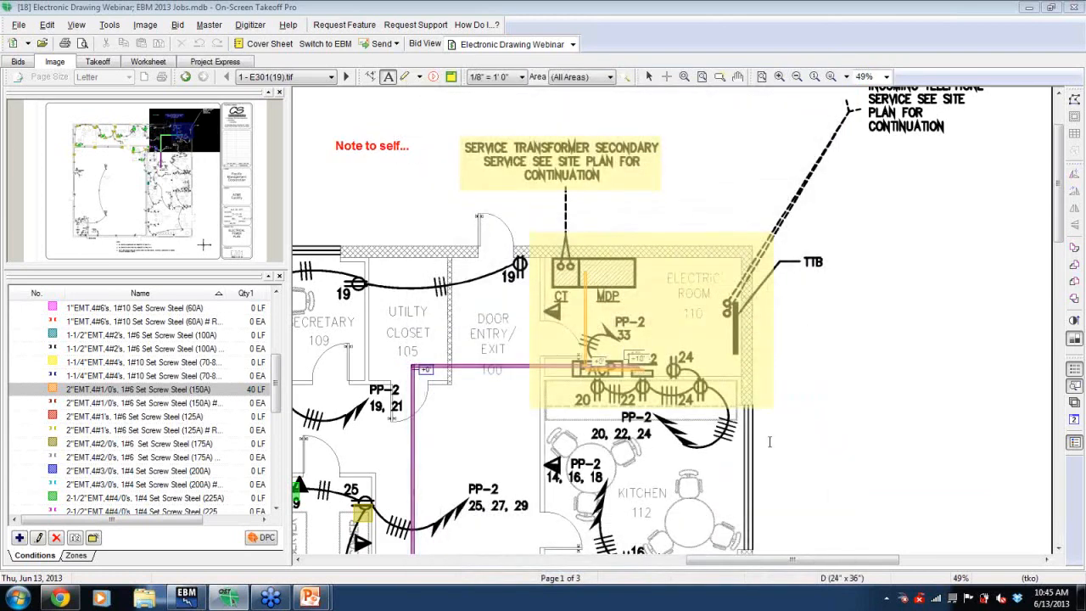
# - Pan to Office 125A and dimension the door opening in the corridor wall
pyautogui.moveTo(185, 127); pyautogui.dragTo(230, 219)
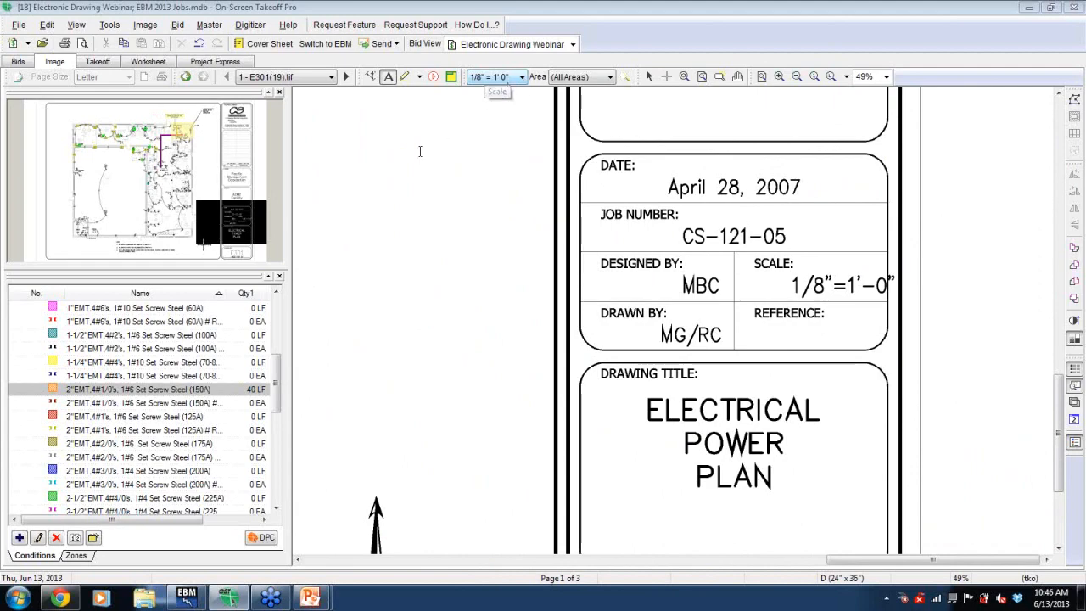
pyautogui.moveTo(248, 220); pyautogui.dragTo(178, 165)
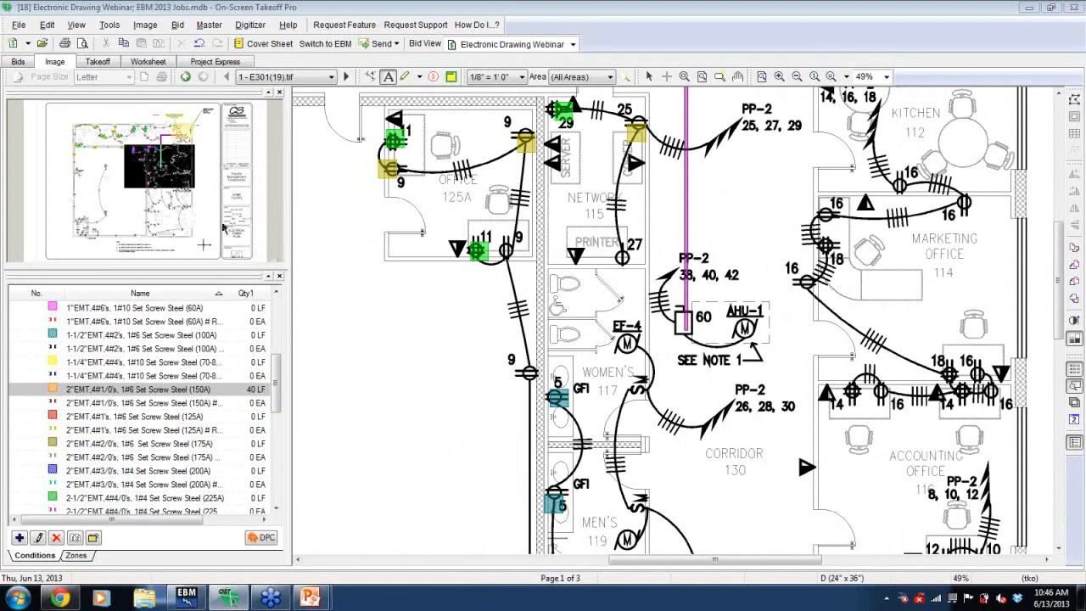
pyautogui.moveTo(154, 173); pyautogui.dragTo(146, 163)
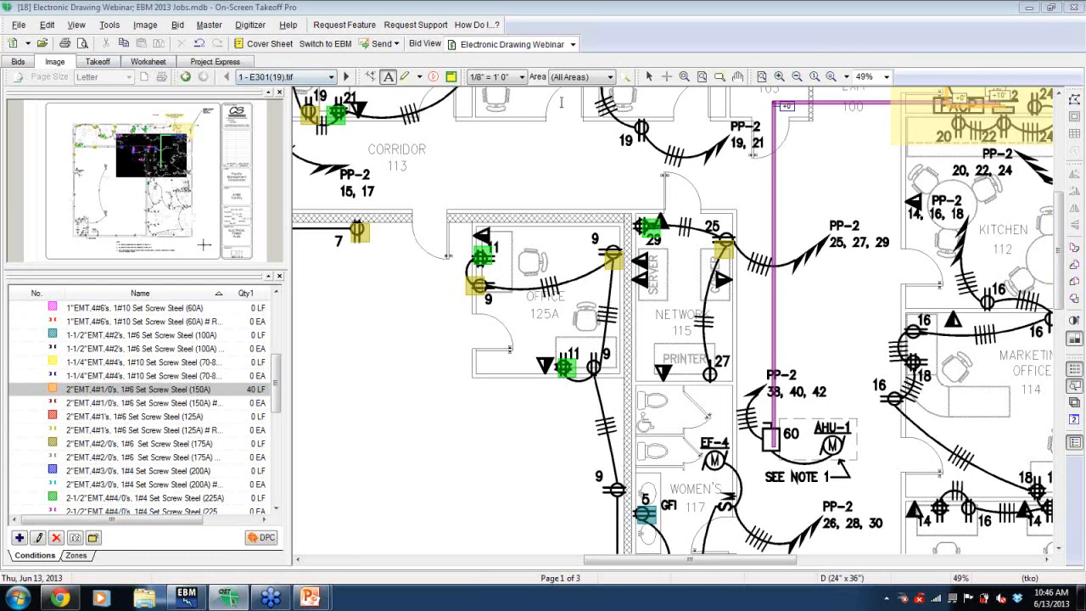
pyautogui.click(369, 77)
pyautogui.click(414, 210)
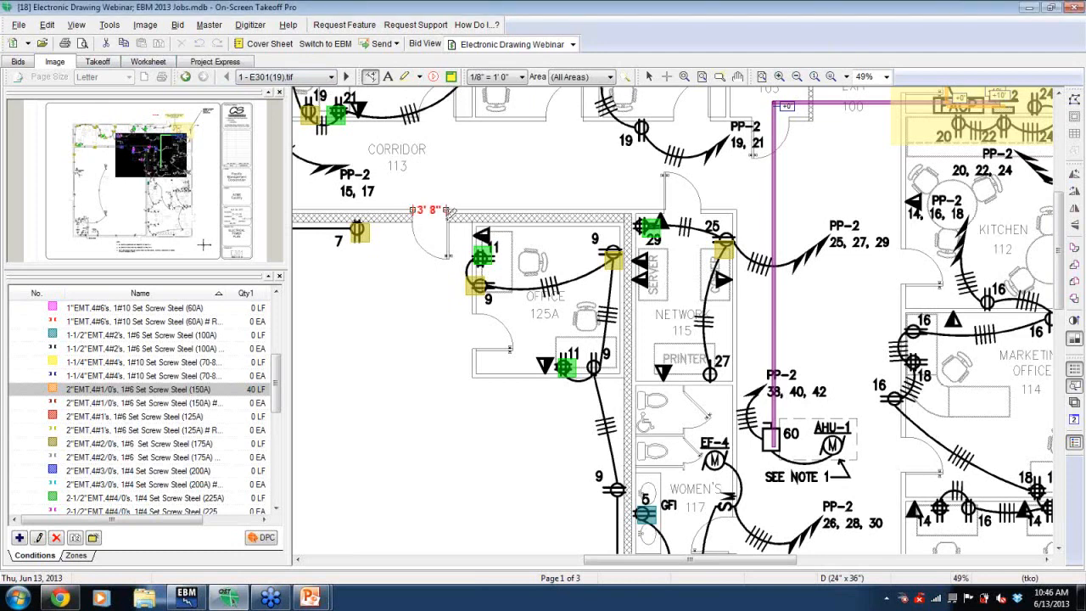
pyautogui.click(448, 211)
# - Calculate the page scale by entering a known length of 3'0" and picking the two ends of the Office 125A door opening
pyautogui.click(42, 27)
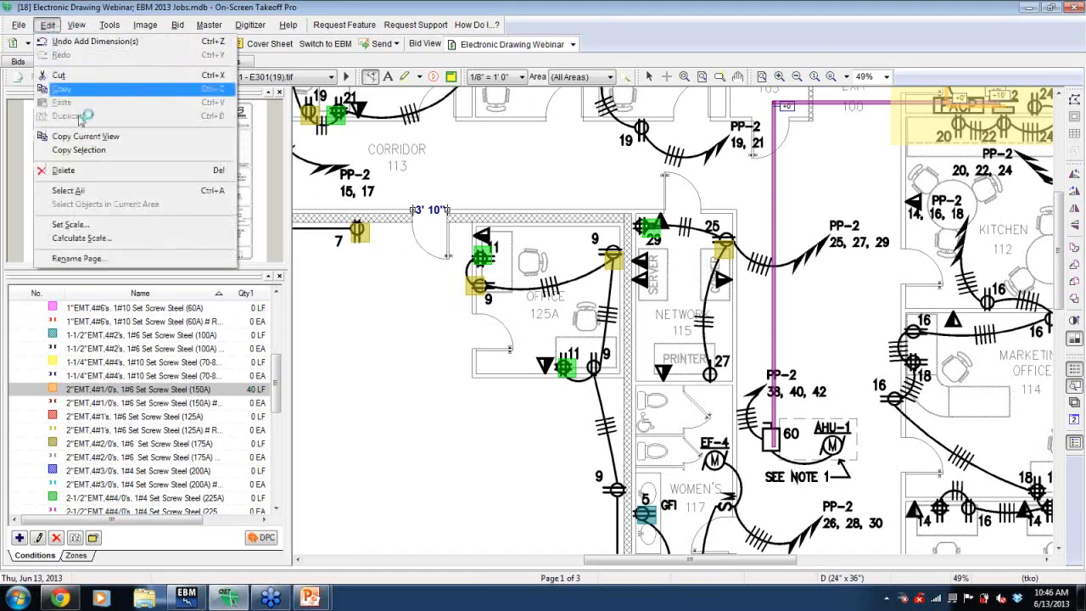
pyautogui.click(81, 240)
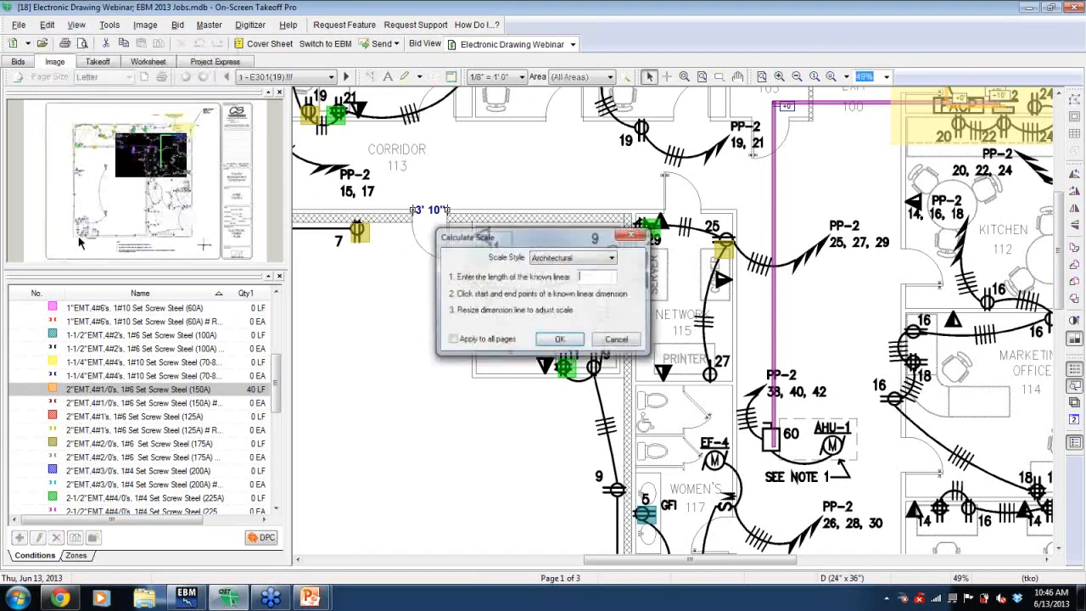
pyautogui.write('300')
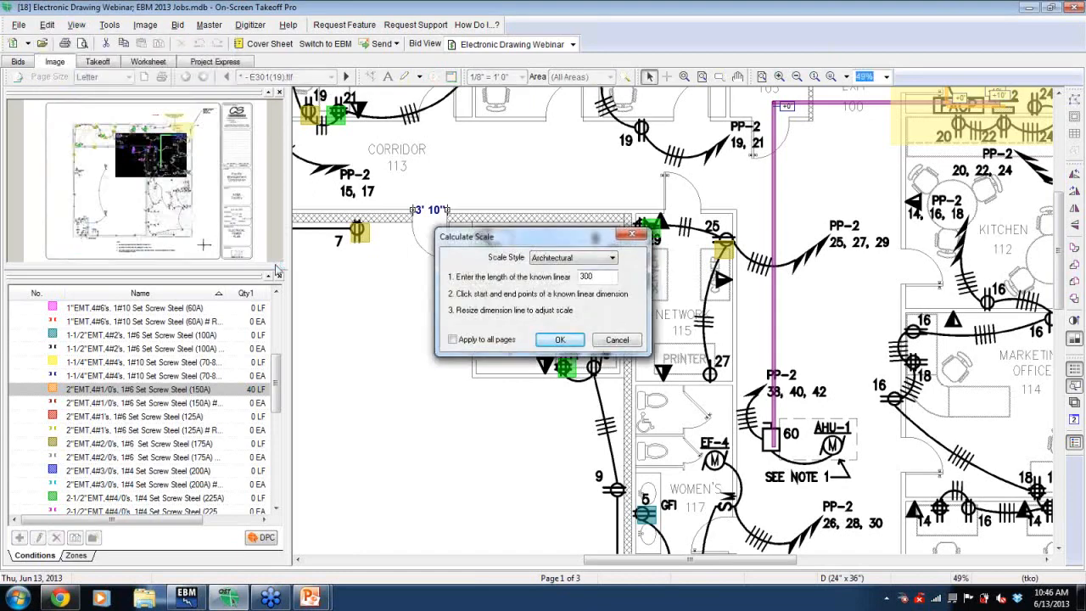
pyautogui.moveTo(487, 241); pyautogui.dragTo(346, 262)
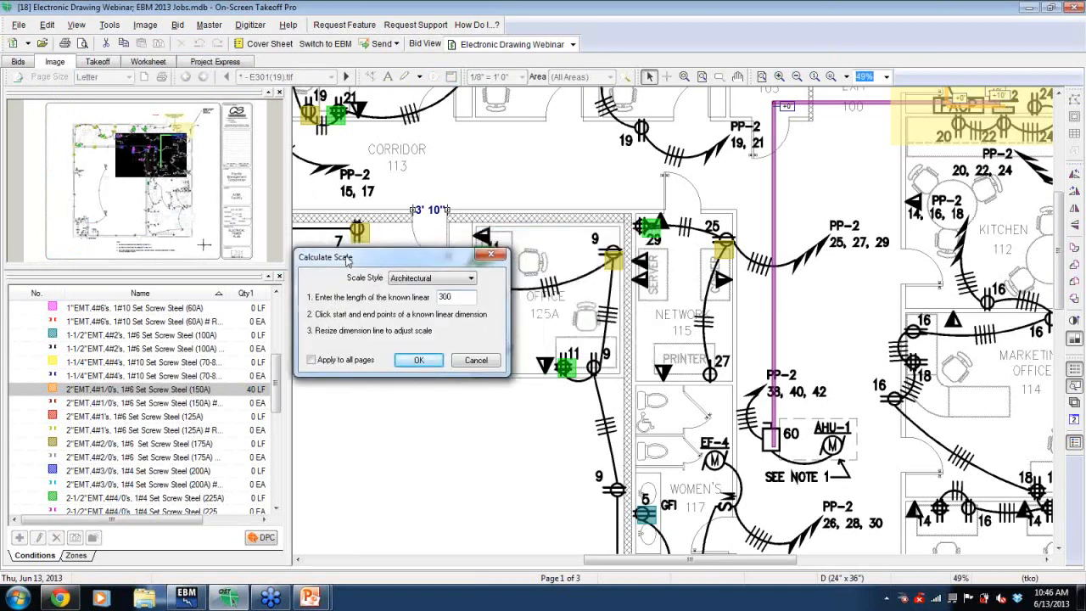
pyautogui.click(412, 216)
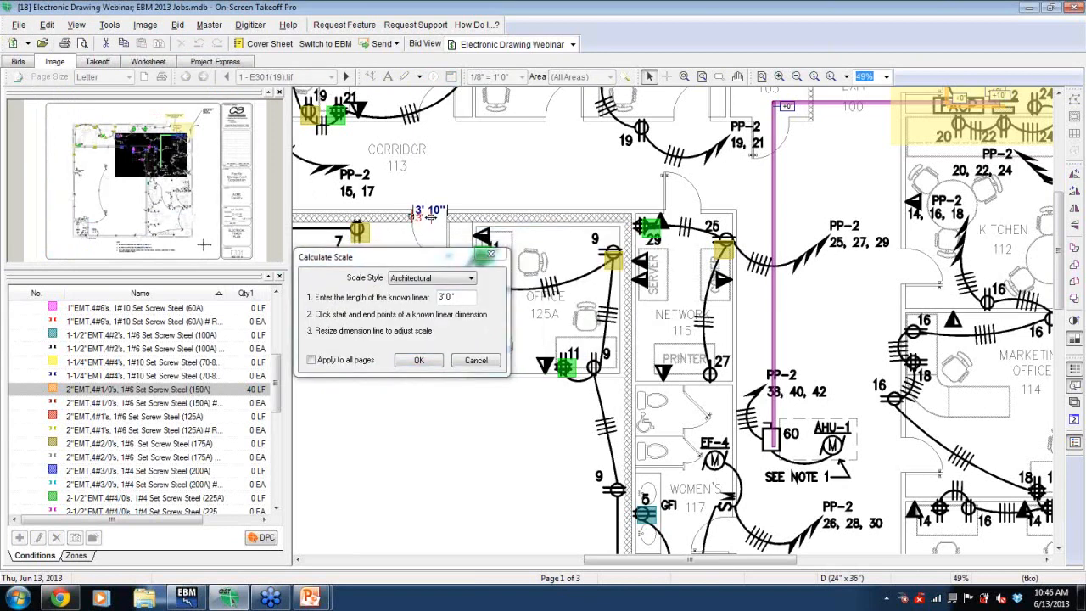
pyautogui.click(443, 214)
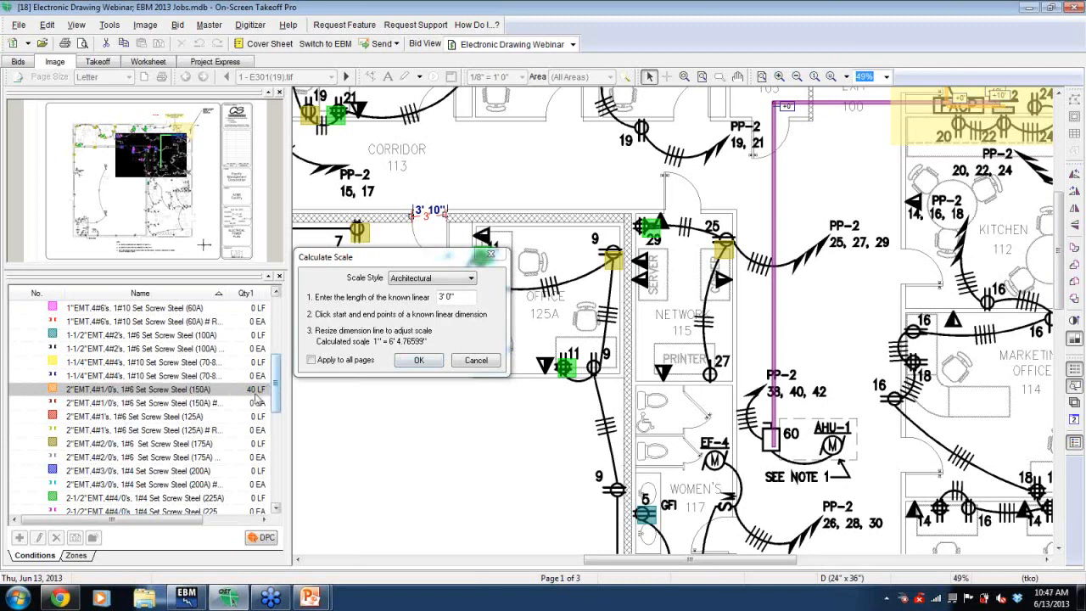
pyautogui.click(420, 361)
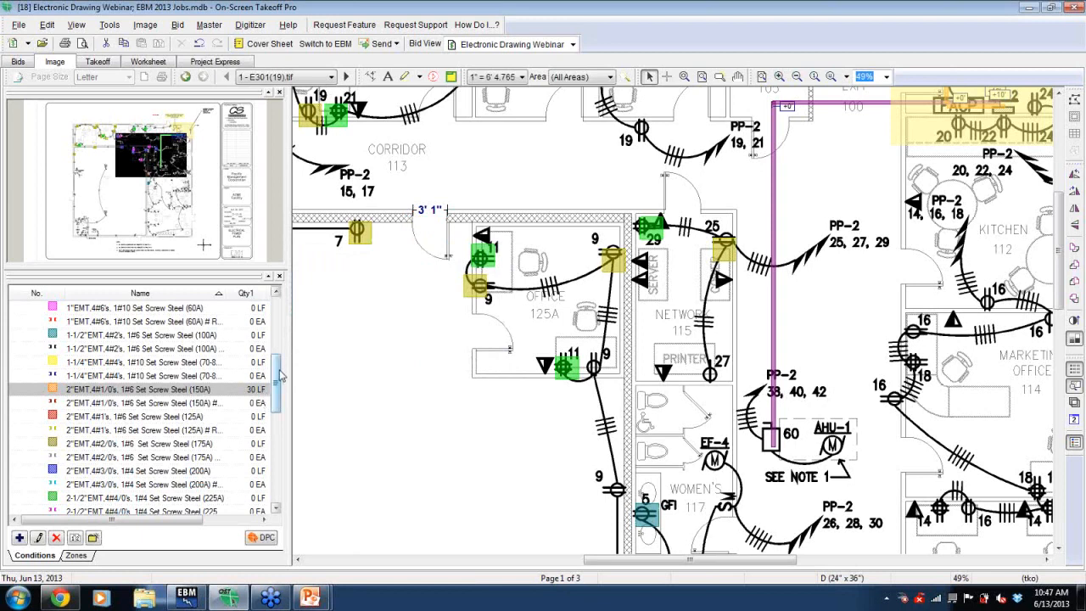
# - Switch to EBM, rename Section #2 as "Alternate 1" and make it the active section
pyautogui.moveTo(281, 374); pyautogui.dragTo(281, 320)
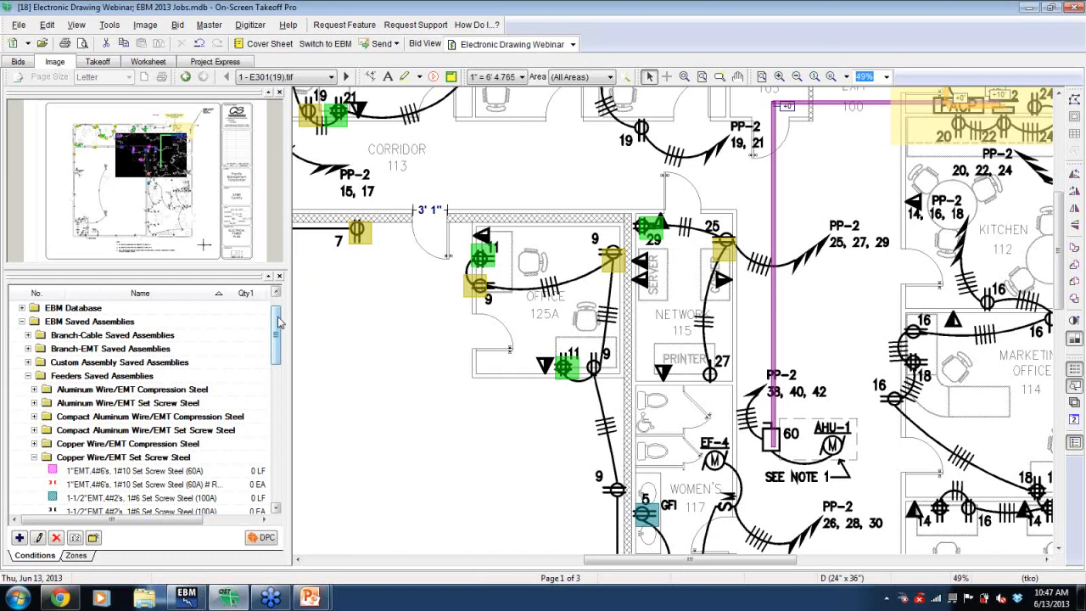
pyautogui.click(610, 77)
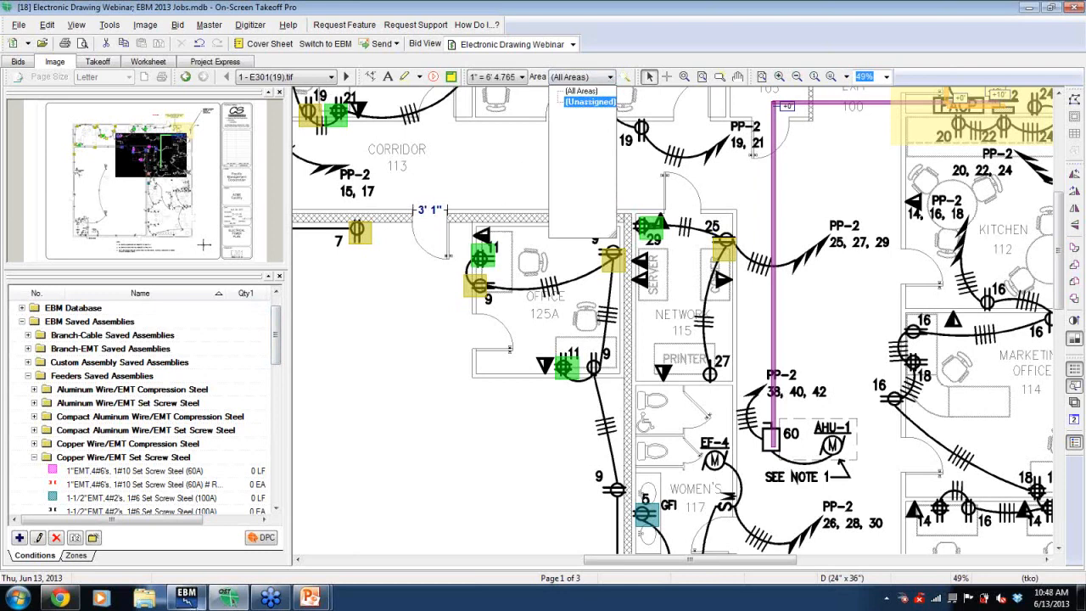
pyautogui.click(192, 600)
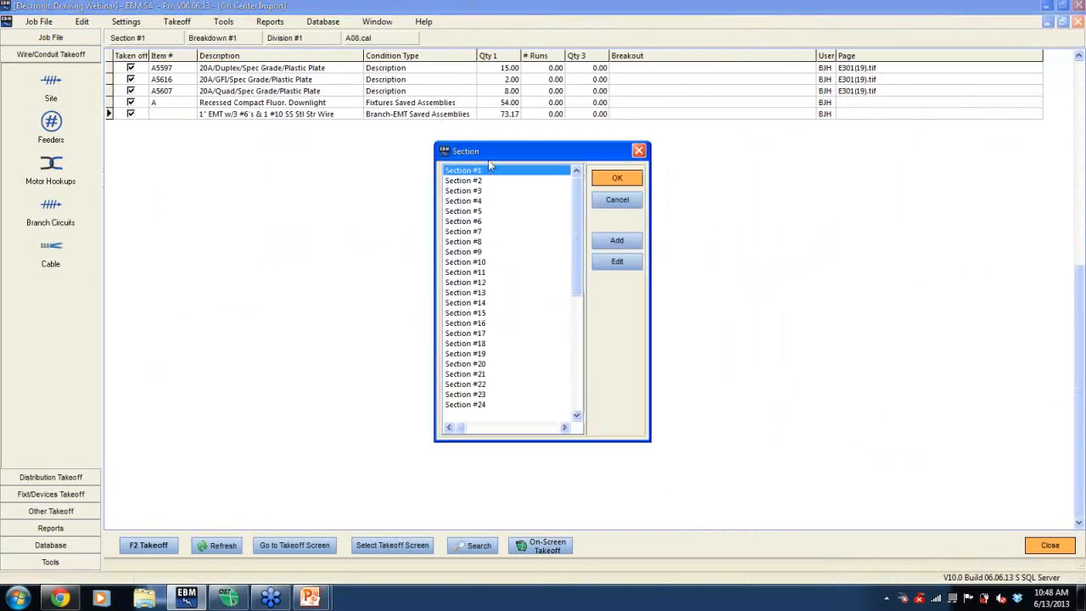
pyautogui.click(490, 180)
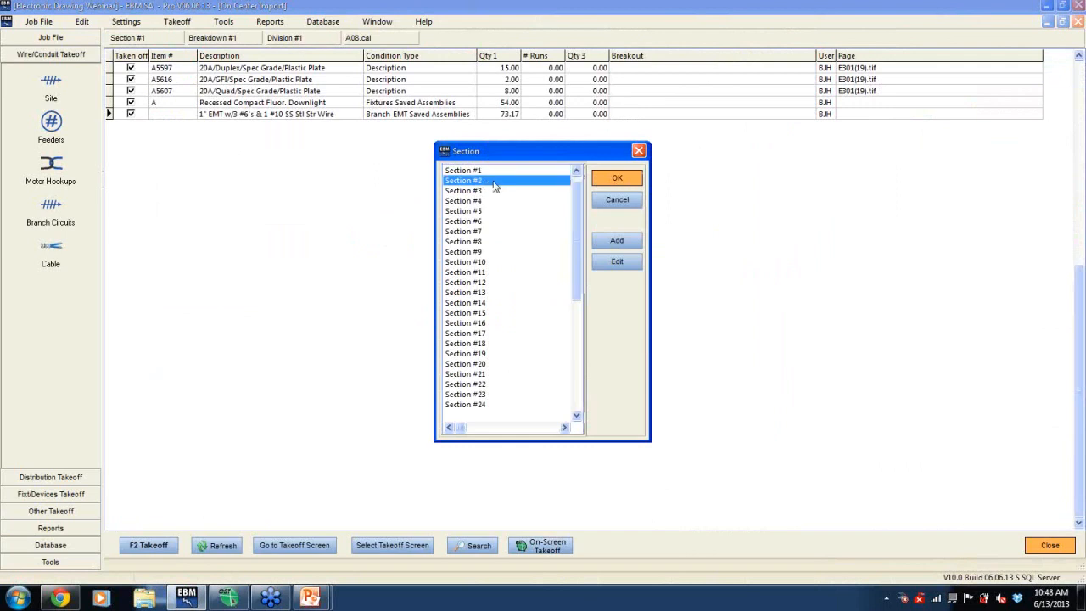
pyautogui.click(631, 265)
pyautogui.write('Alternate 1')
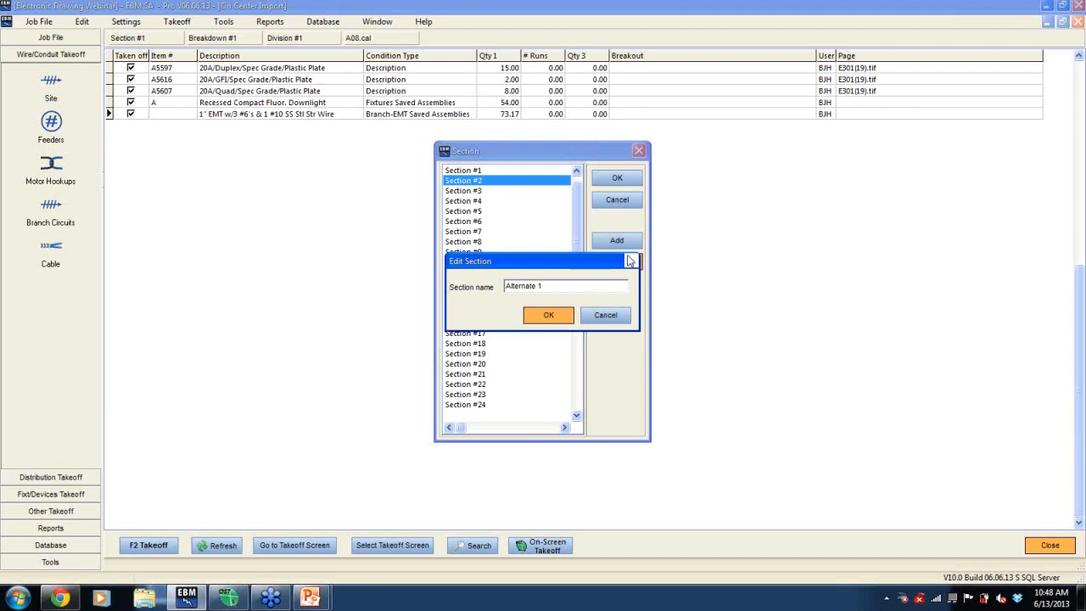
pyautogui.click(555, 313)
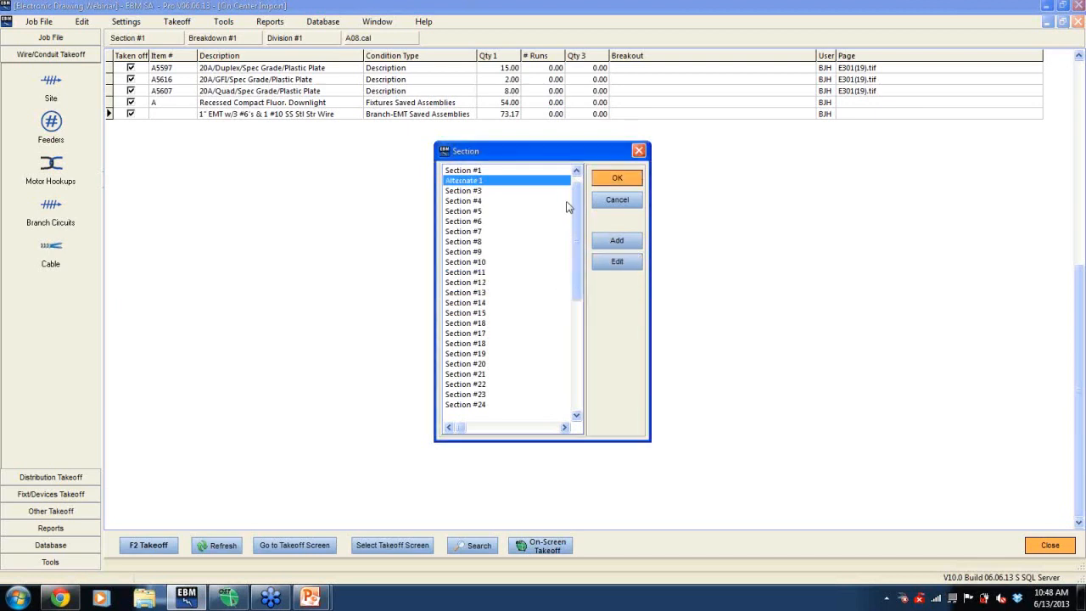
pyautogui.click(608, 178)
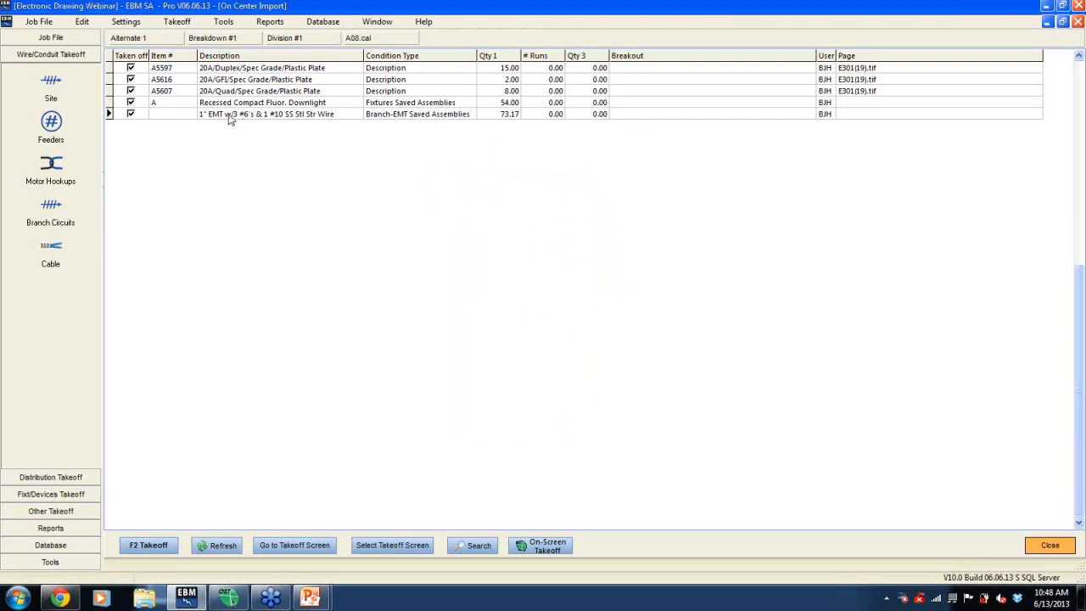
# - Return to On-Screen Takeoff near the President's Office and browse the Branch-Cable Saved Assemblies conditions
pyautogui.click(229, 598)
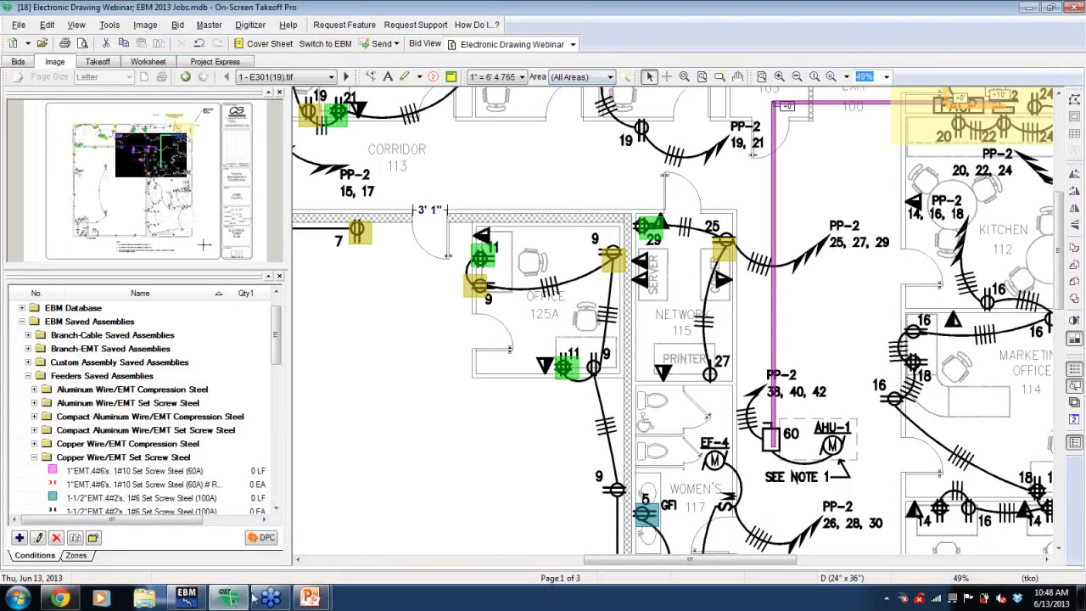
pyautogui.click(186, 598)
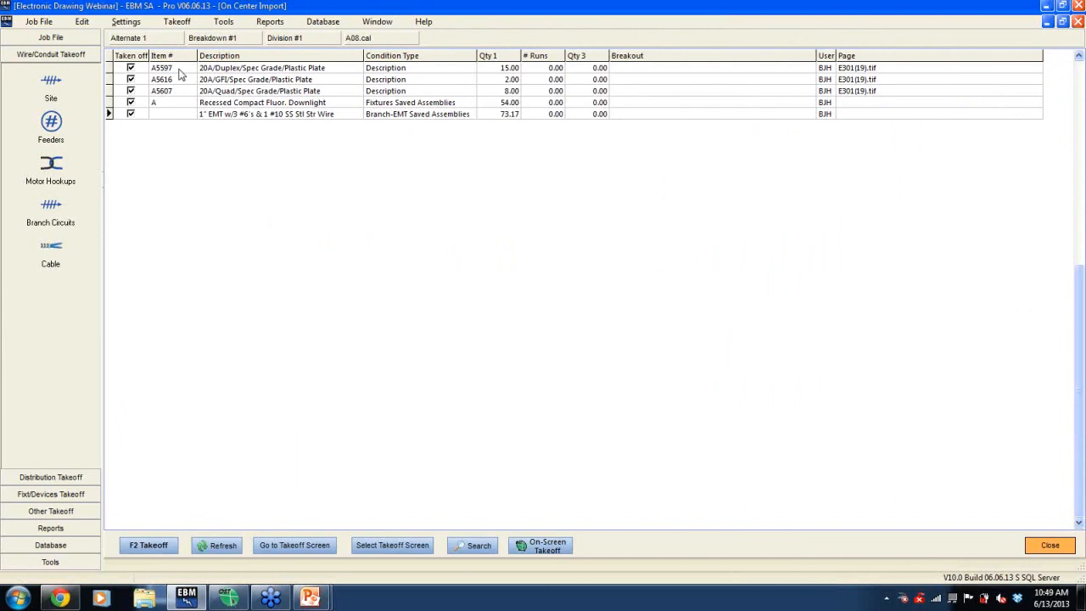
pyautogui.click(226, 598)
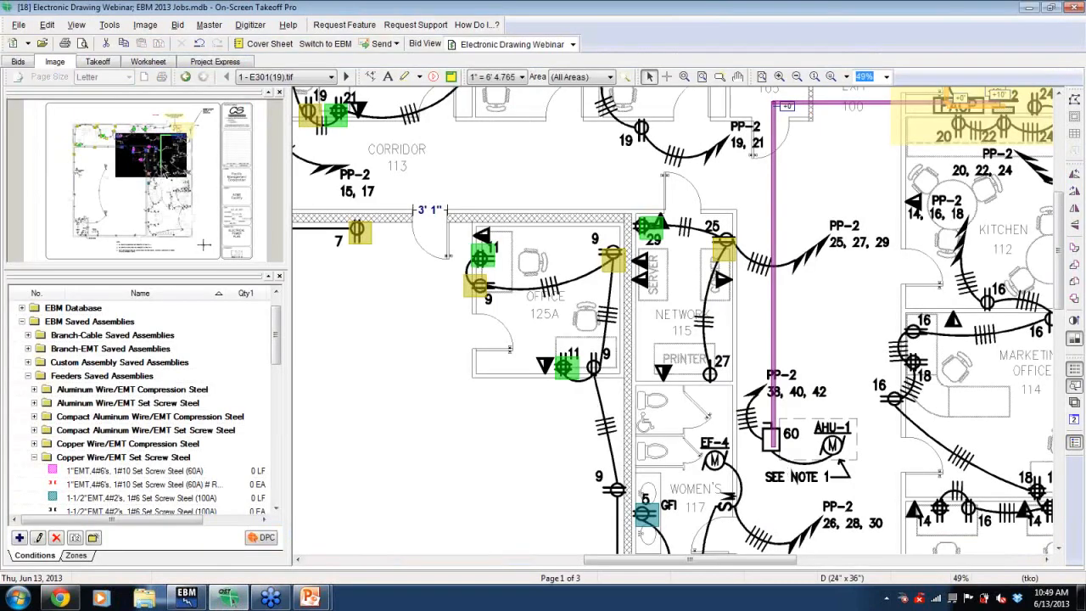
pyautogui.moveTo(158, 170); pyautogui.dragTo(114, 164)
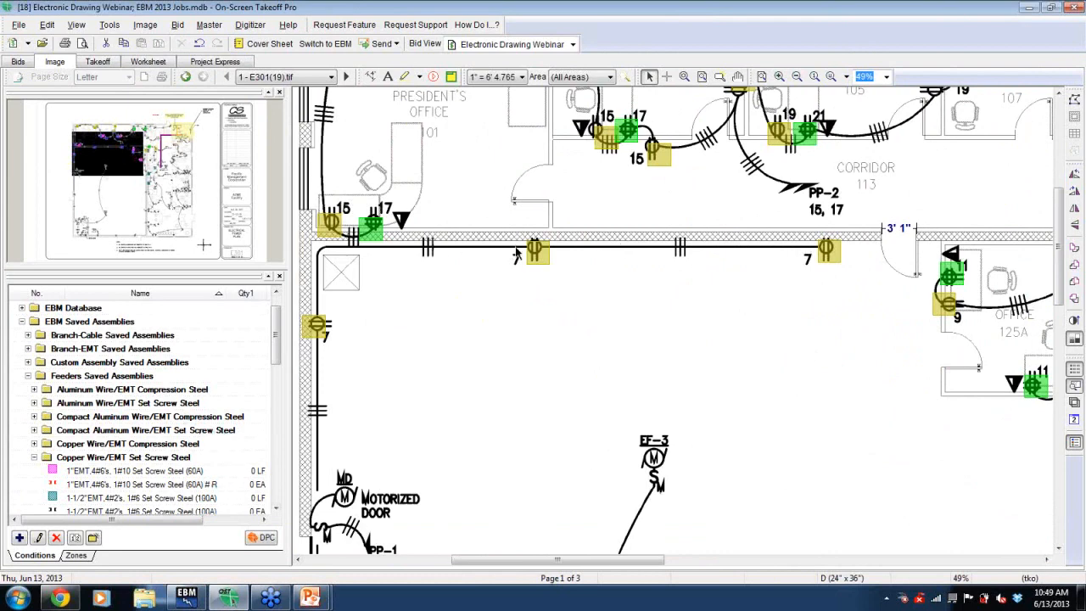
pyautogui.click(29, 336)
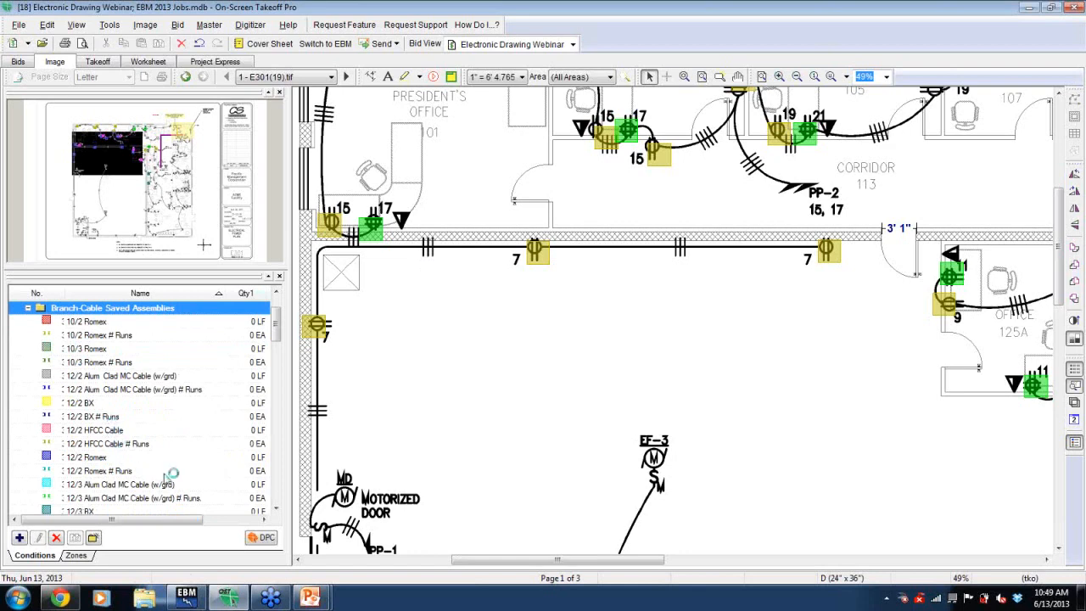
pyautogui.click(278, 500)
pyautogui.click(277, 500)
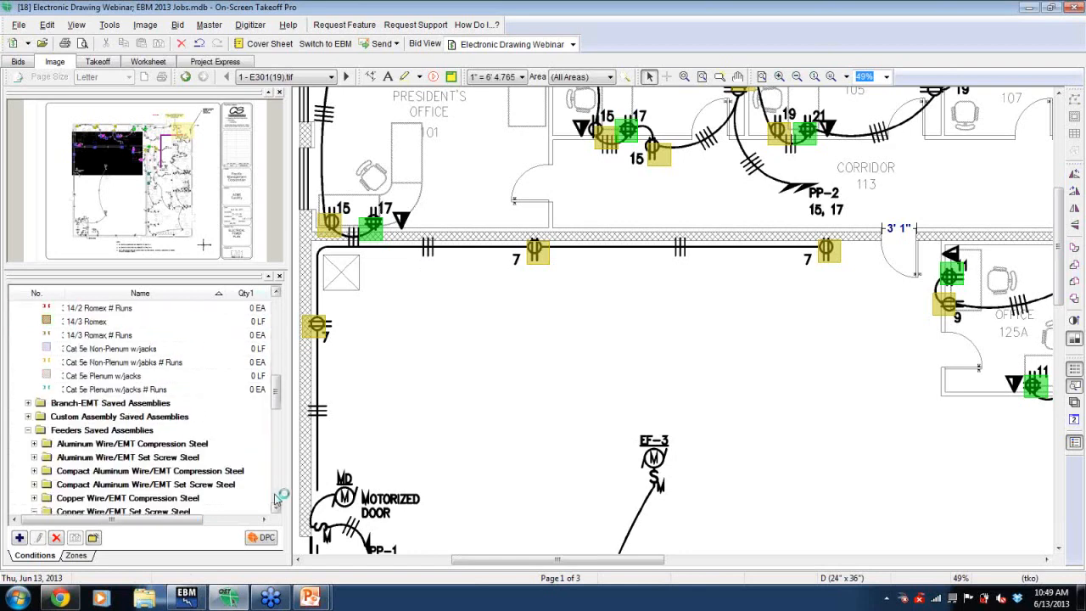
pyautogui.click(277, 320)
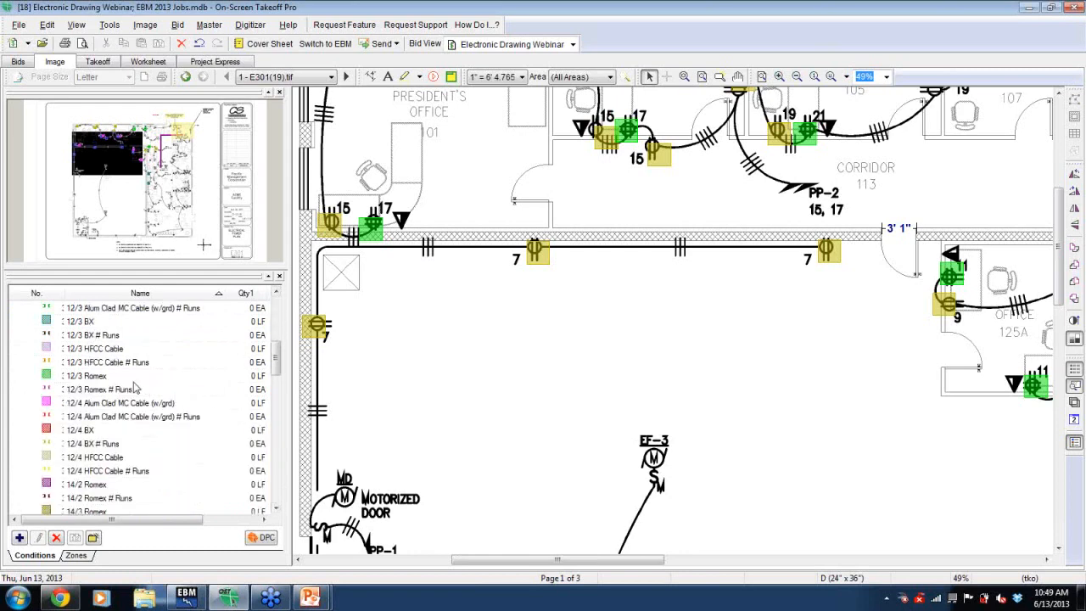
pyautogui.click(277, 323)
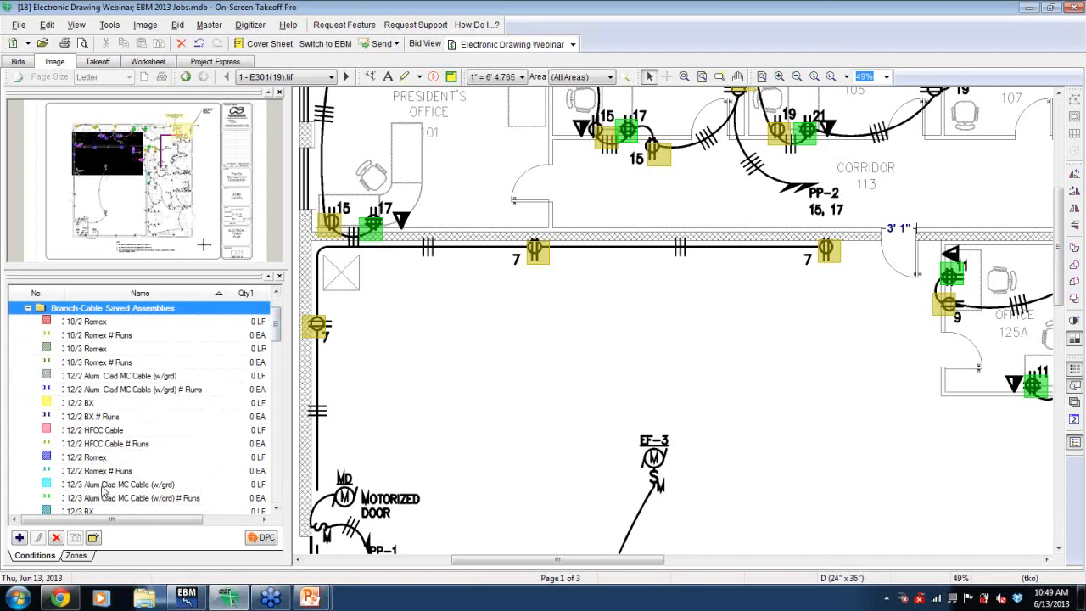
# - Using 12/2 Alum Clad MC Cable (w/grd), trace cable runs between the receptacles along the corridor wall and down the west wall
pyautogui.click(127, 377)
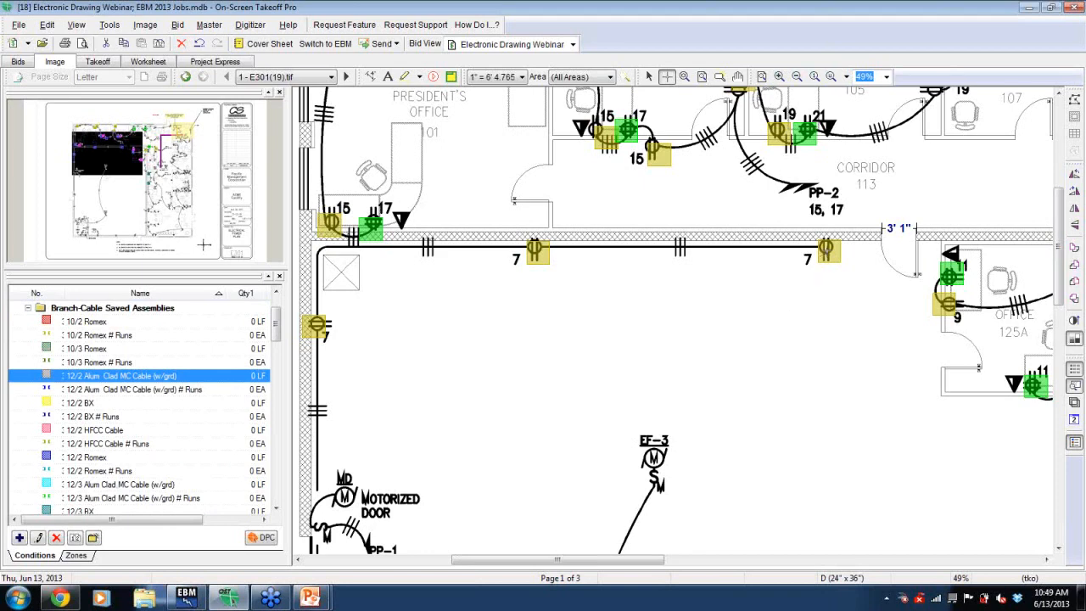
pyautogui.click(827, 248)
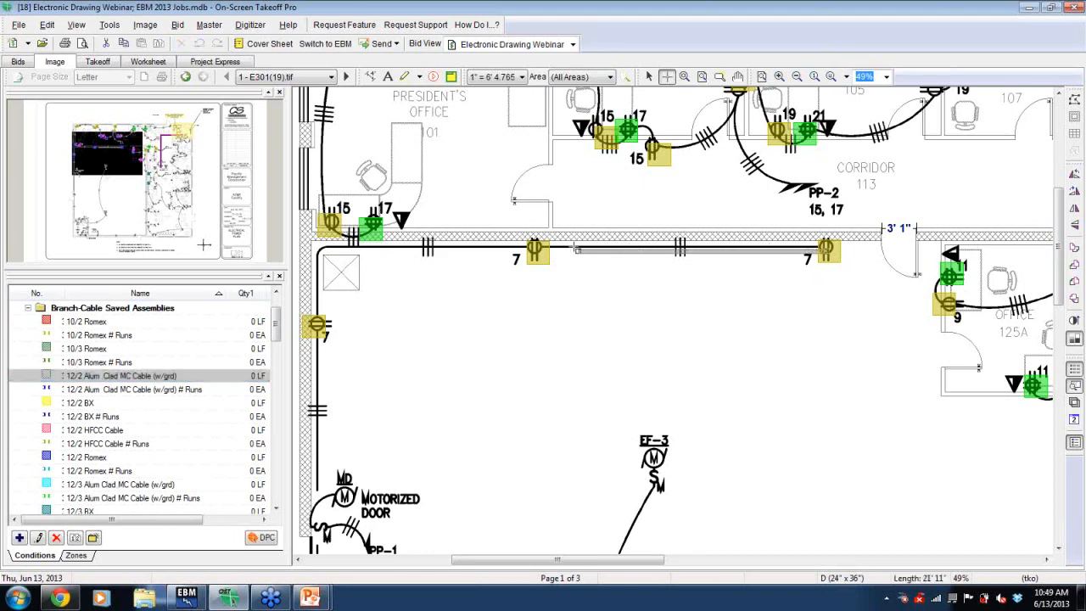
pyautogui.doubleClick(537, 246)
pyautogui.click(537, 244)
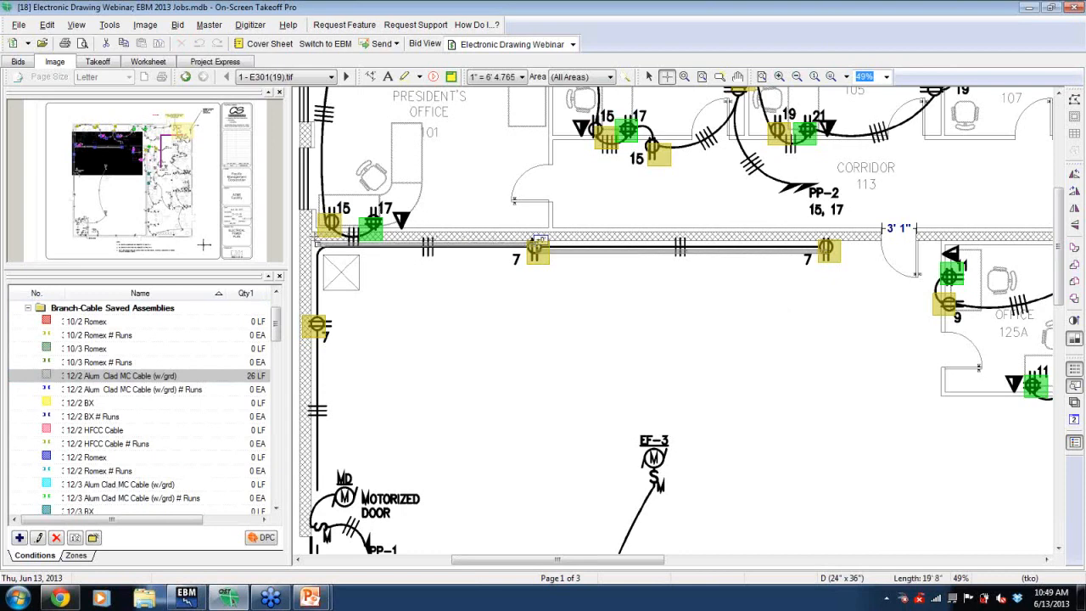
pyautogui.click(314, 238)
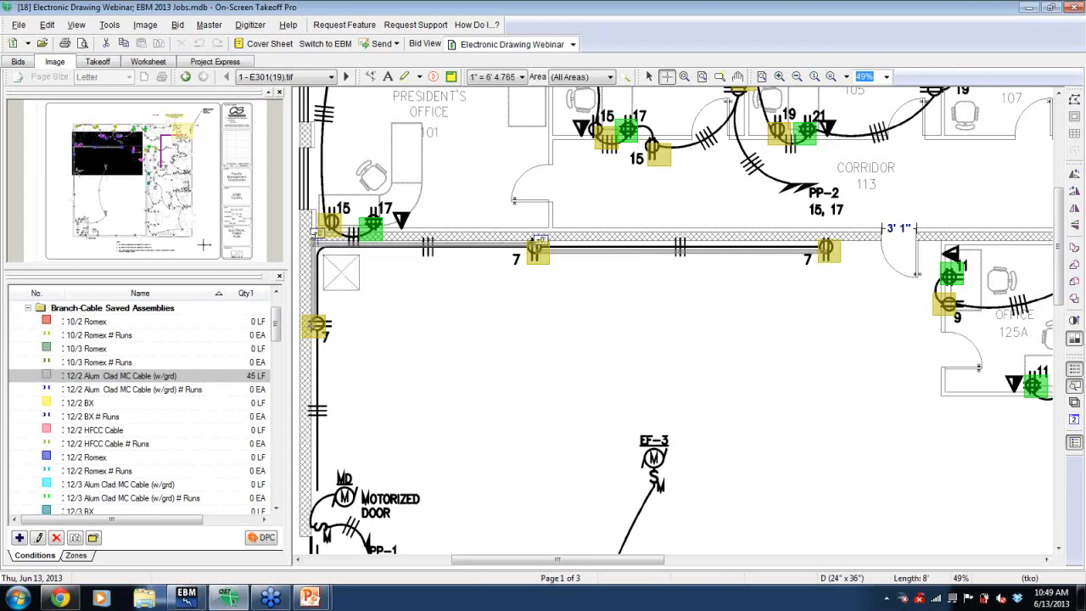
pyautogui.click(316, 324)
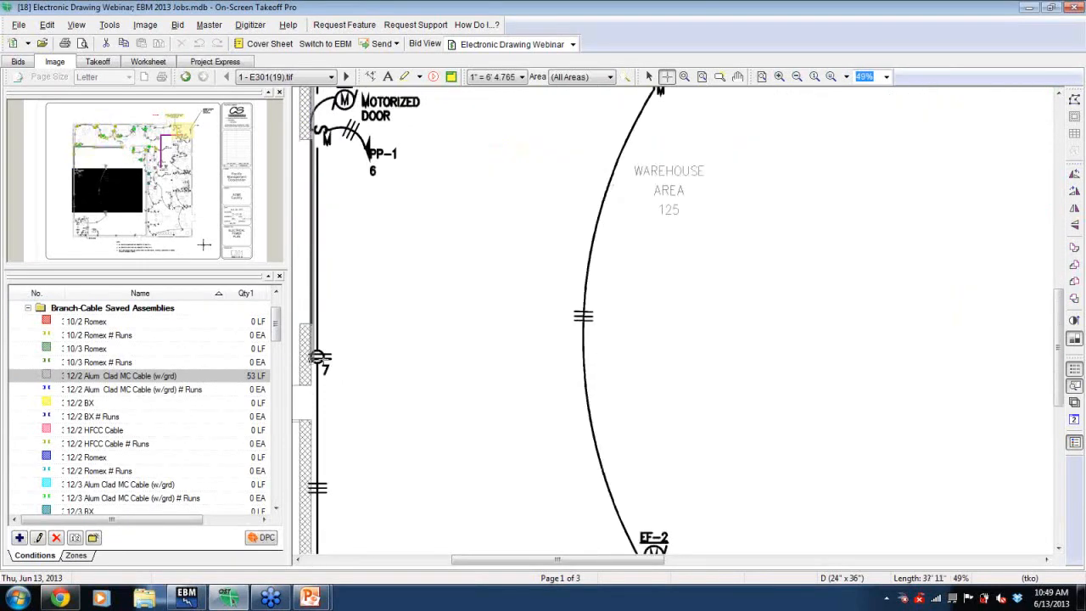
pyautogui.doubleClick(319, 357)
# - Count cable runs on the traced cable with the 12/2 Alum Clad MC Cable (w/grd) # Runs condition
pyautogui.click(189, 388)
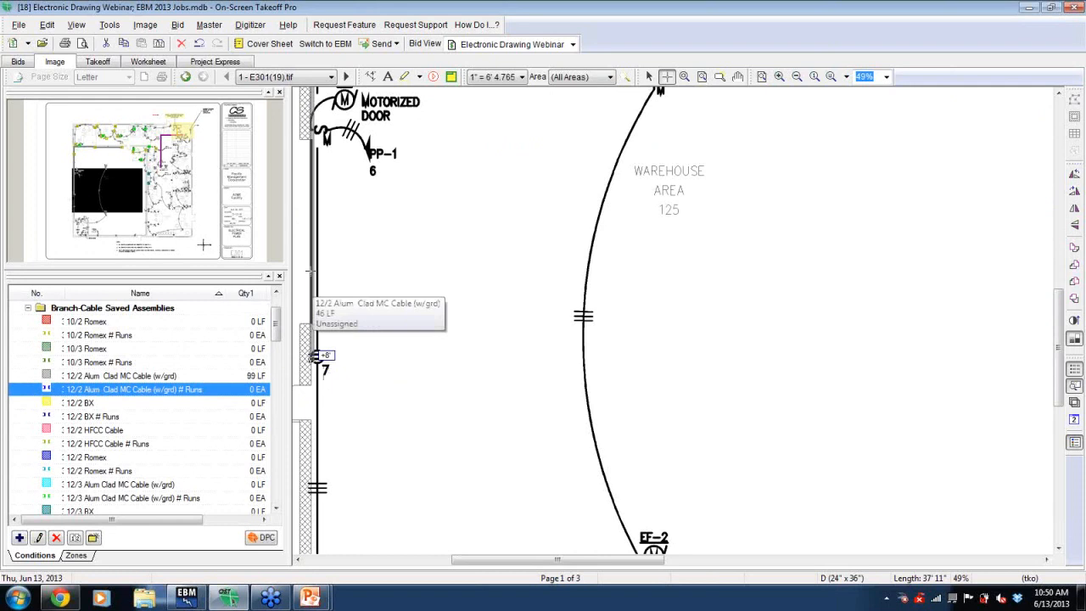
pyautogui.click(311, 273)
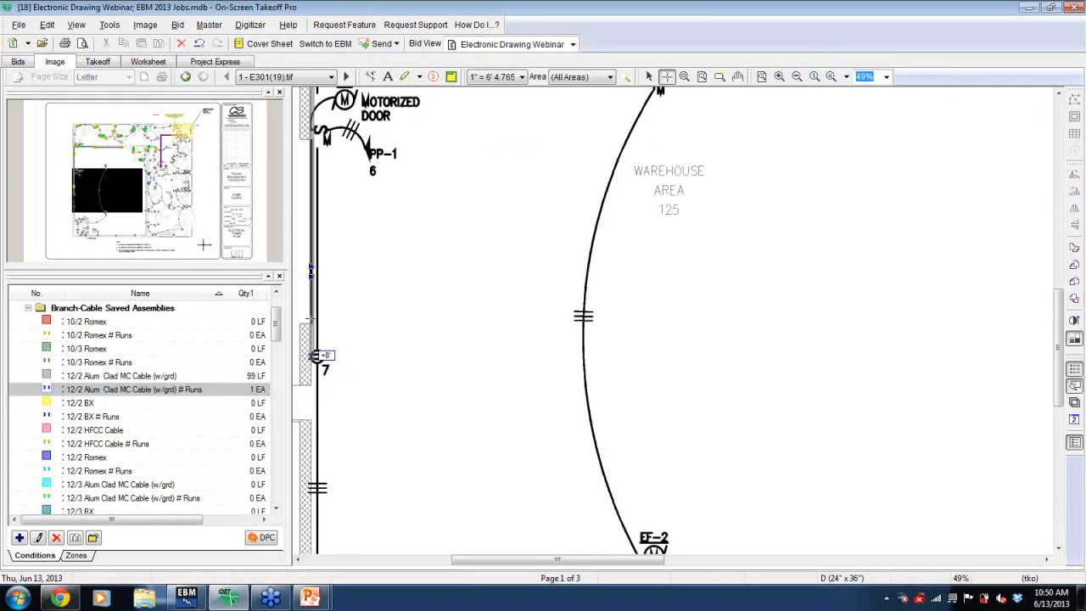
pyautogui.moveTo(276, 321); pyautogui.dragTo(276, 305)
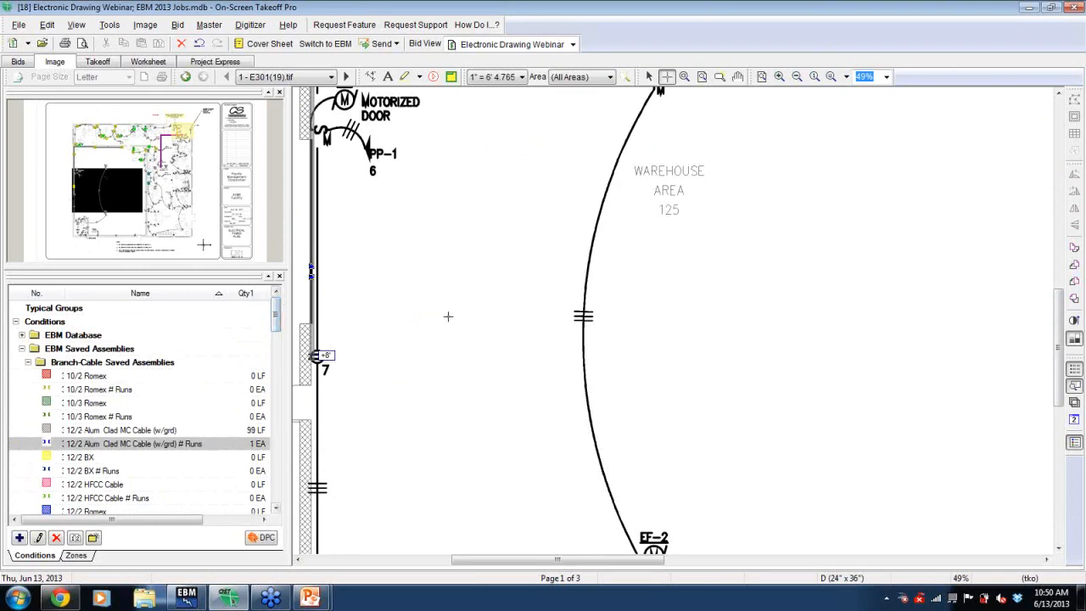
pyautogui.scroll(5, 447, 313)
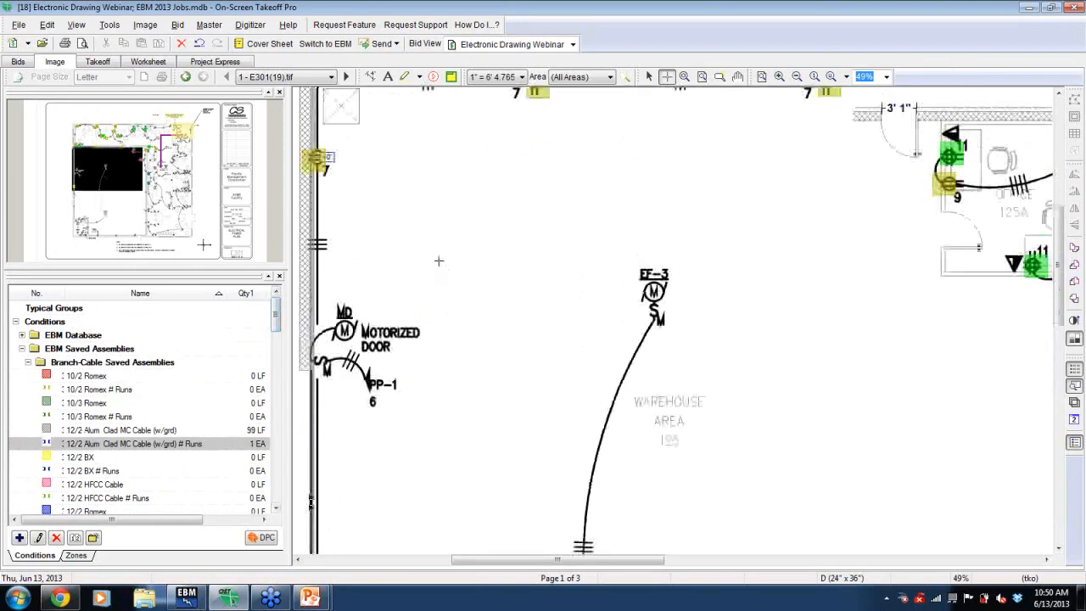
pyautogui.scroll(4, 442, 268)
pyautogui.click(443, 264)
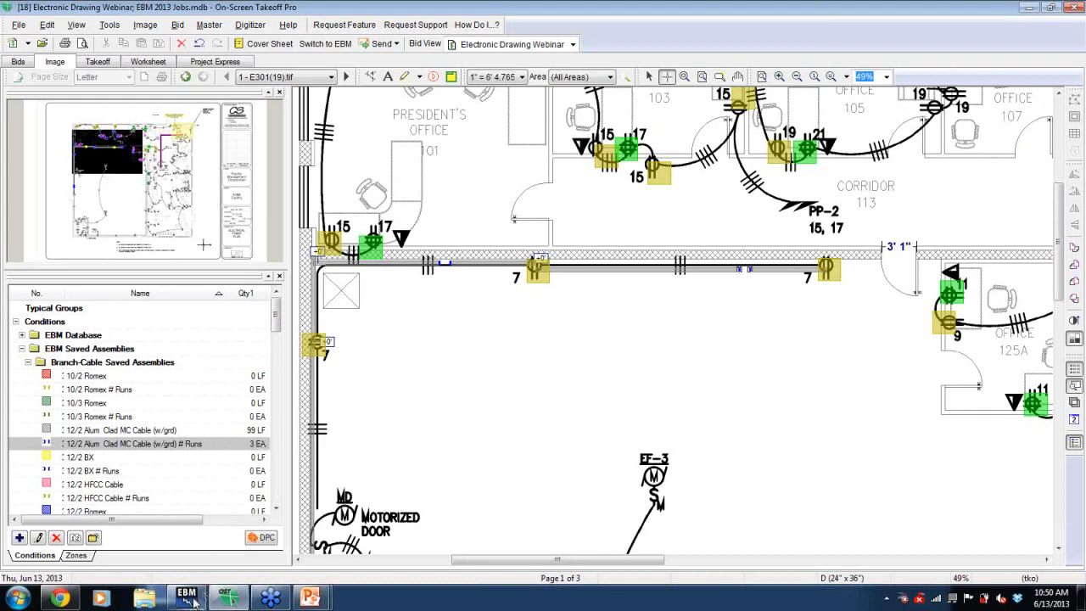
# - In EBM, refresh the imported takeoff list and take off the 12/2 Alum Clad MC Cable (w/grd) item
pyautogui.moveTo(194, 601)
pyautogui.click(271, 530)
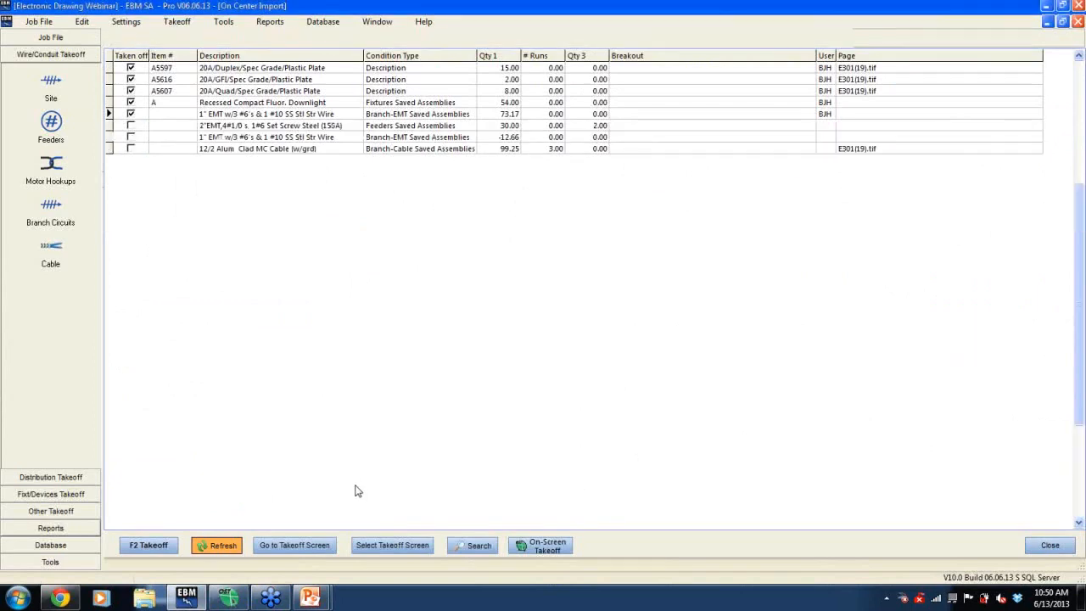
pyautogui.click(512, 155)
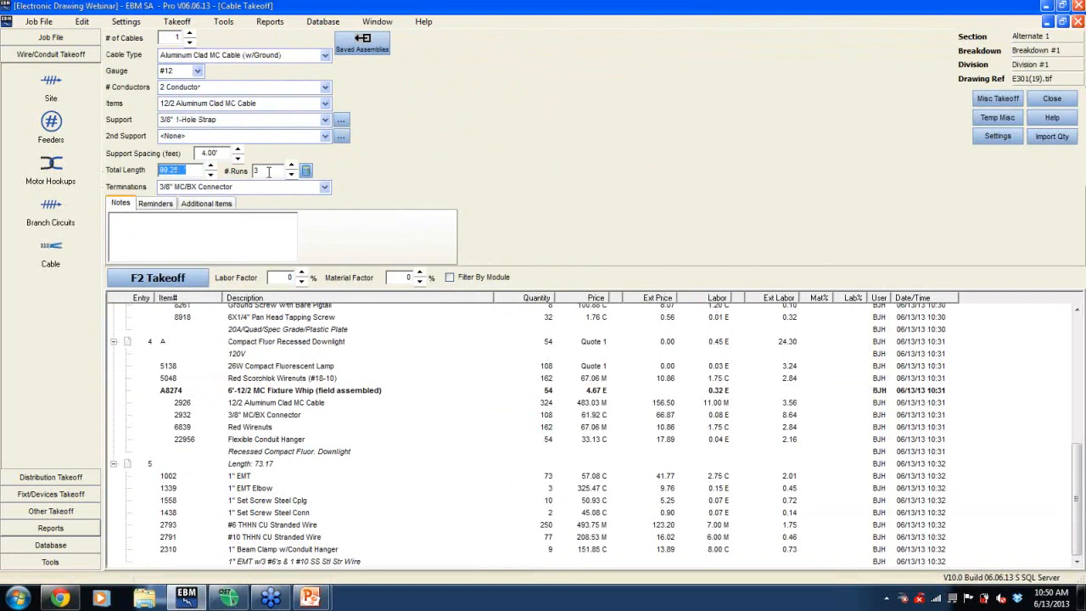
pyautogui.click(164, 283)
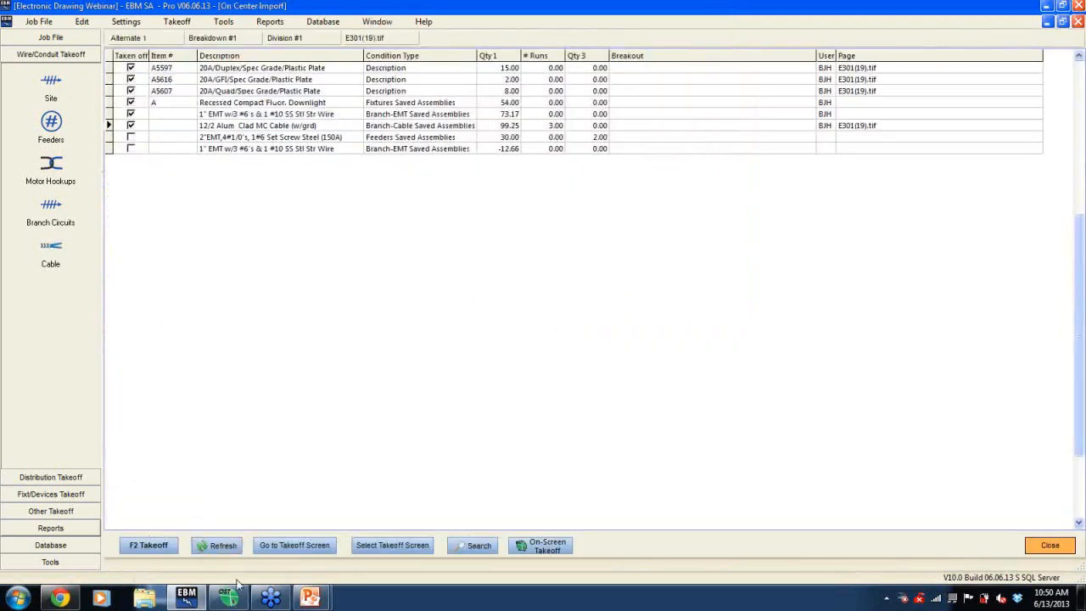
# - Switch back to On-Screen Takeoff and pan the drawing to the legend listing condition quantities
pyautogui.click(229, 599)
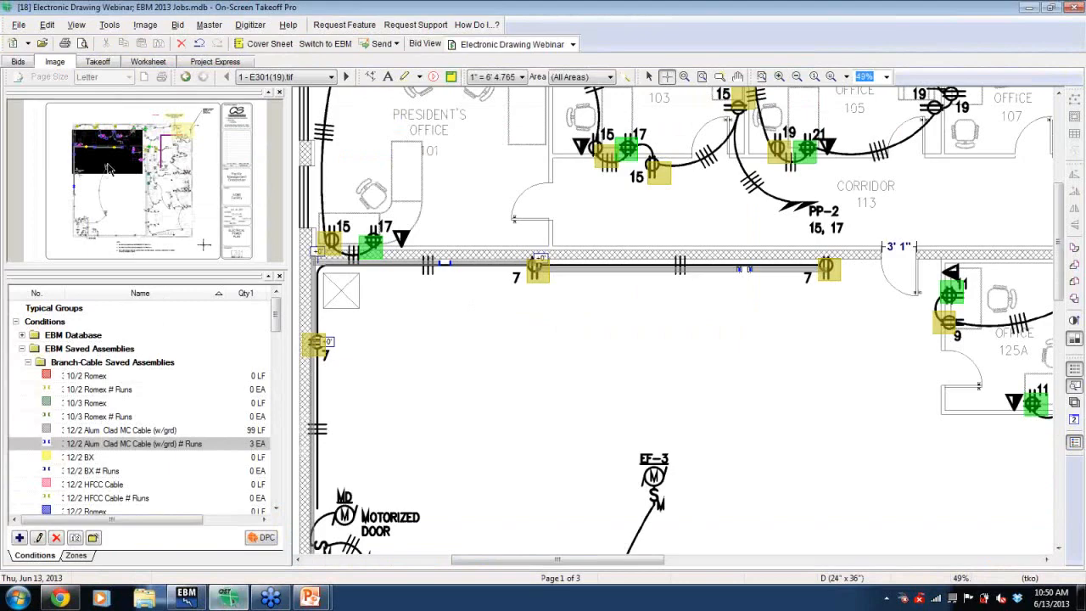
pyautogui.moveTo(108, 161)
pyautogui.mouseDown()
pyautogui.moveTo(74, 145)
pyautogui.moveTo(107, 134)
pyautogui.moveTo(99, 128)
pyautogui.mouseUp()
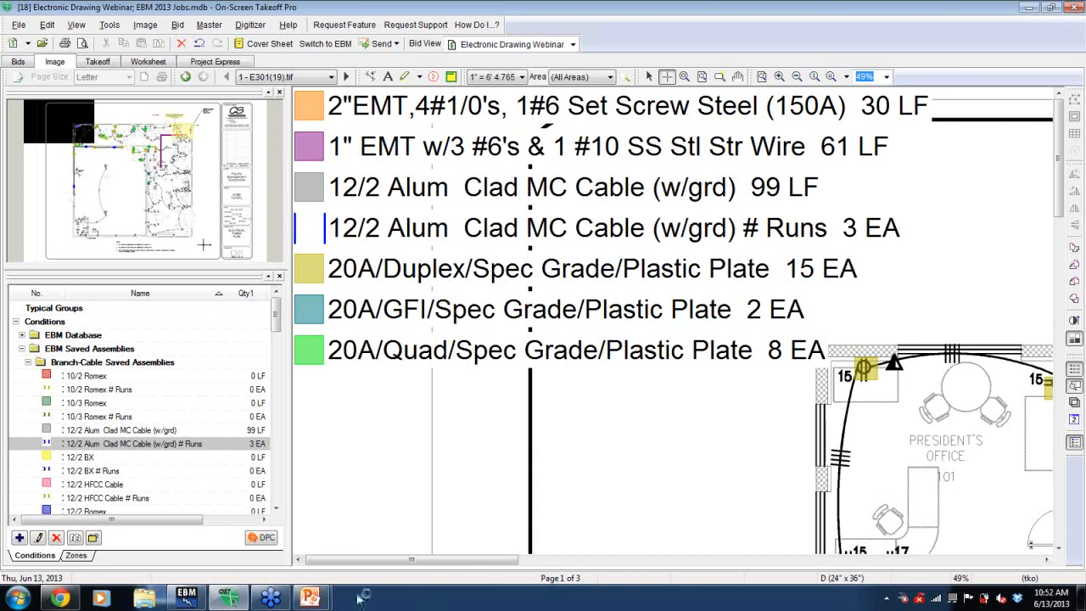
pyautogui.moveTo(273, 599)
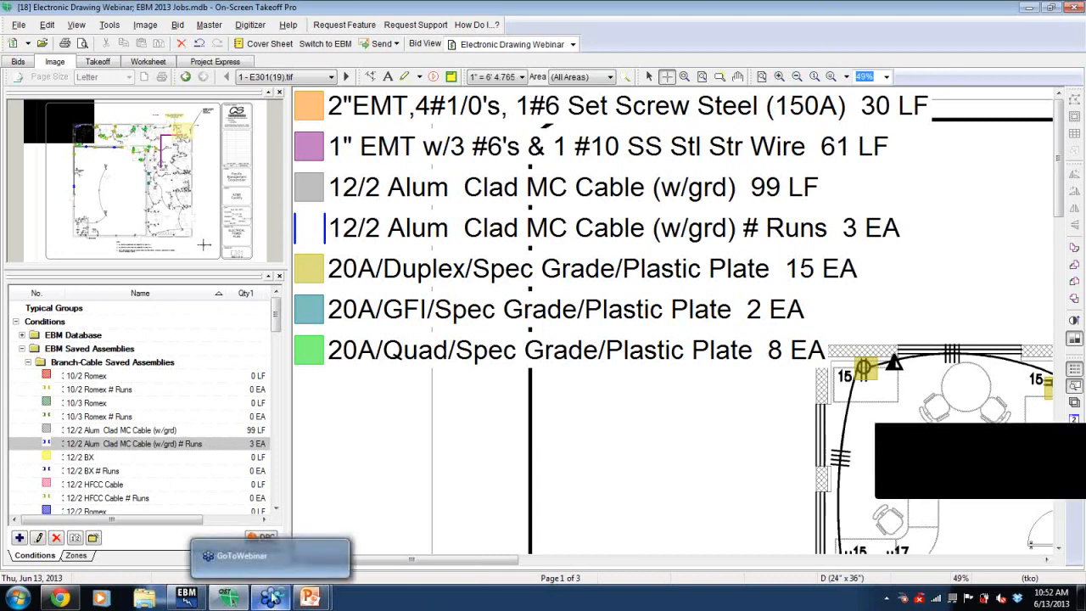
pyautogui.click(271, 598)
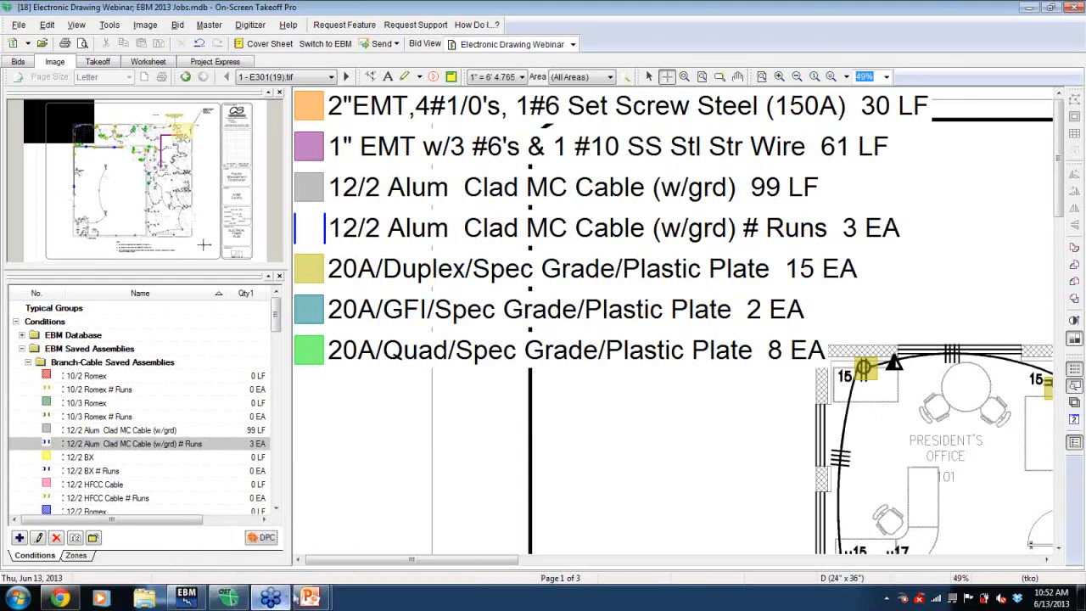
pyautogui.moveTo(312, 597)
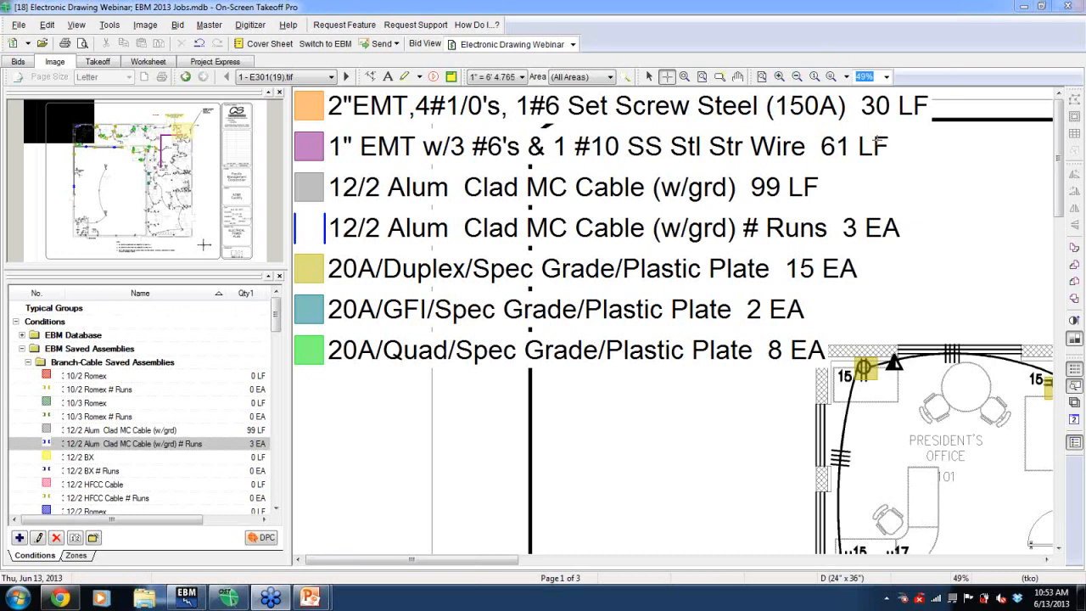
# - Pan back to the President's Office area and expand the EBM Database conditions folder
pyautogui.moveTo(70, 116); pyautogui.dragTo(111, 136)
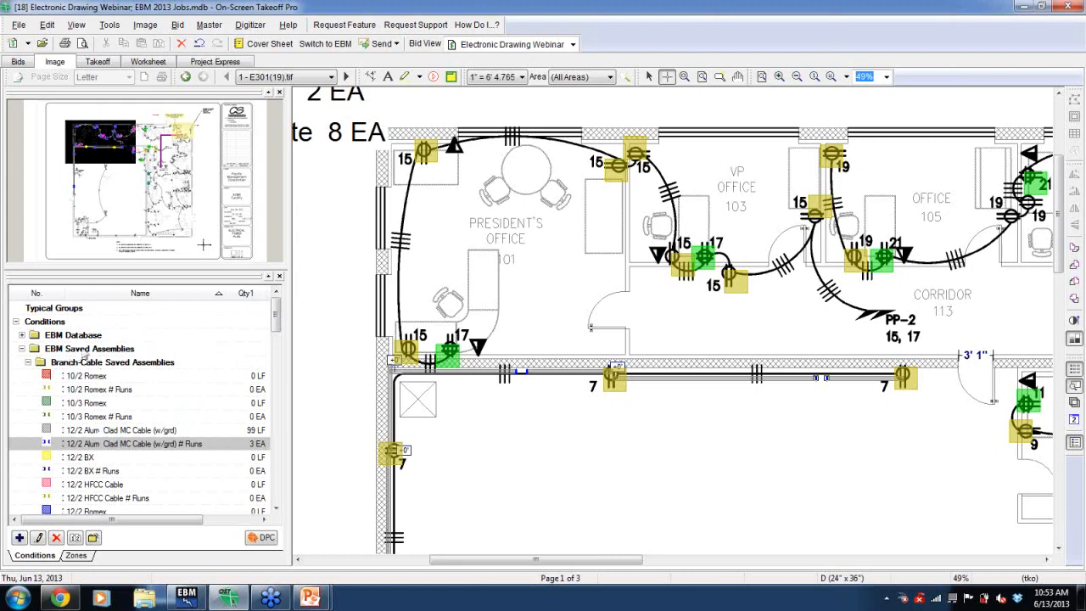
pyautogui.click(22, 335)
pyautogui.click(28, 349)
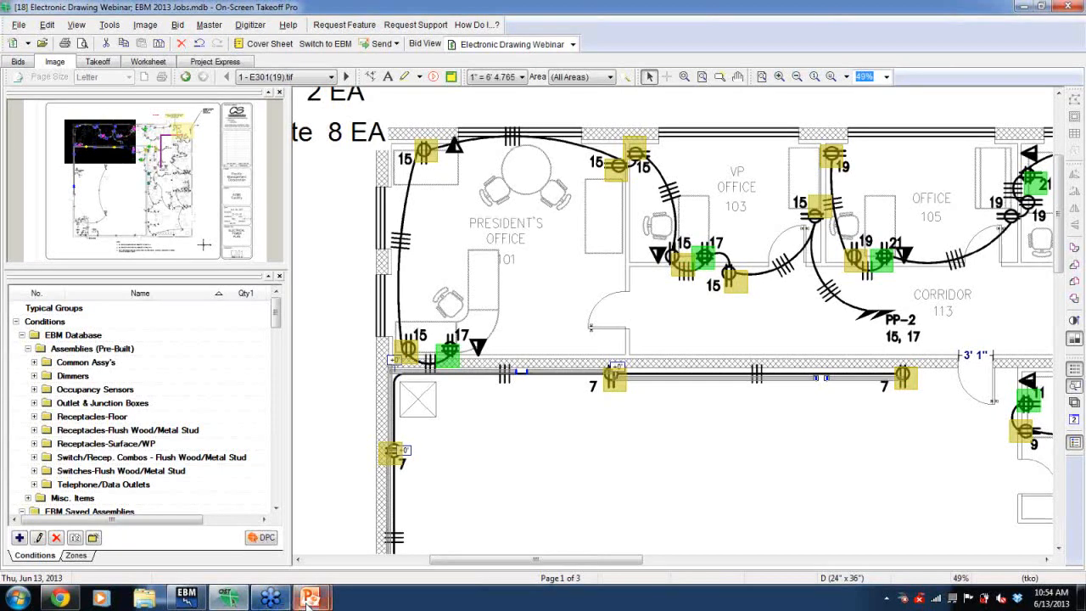
# - Switch to the presentation's closing slide
pyautogui.moveTo(312, 599)
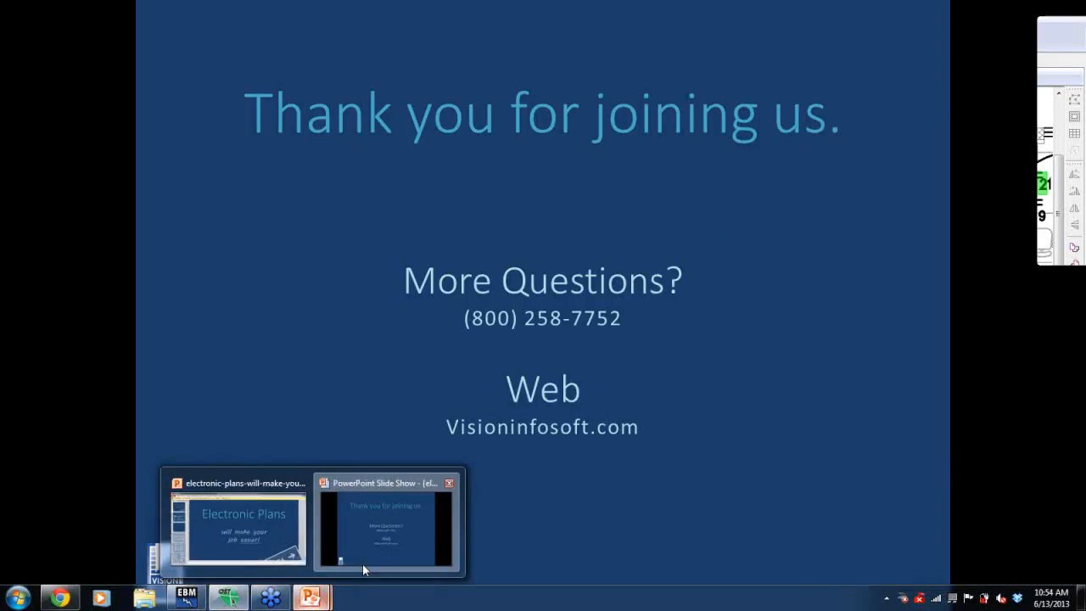
pyautogui.click(362, 564)
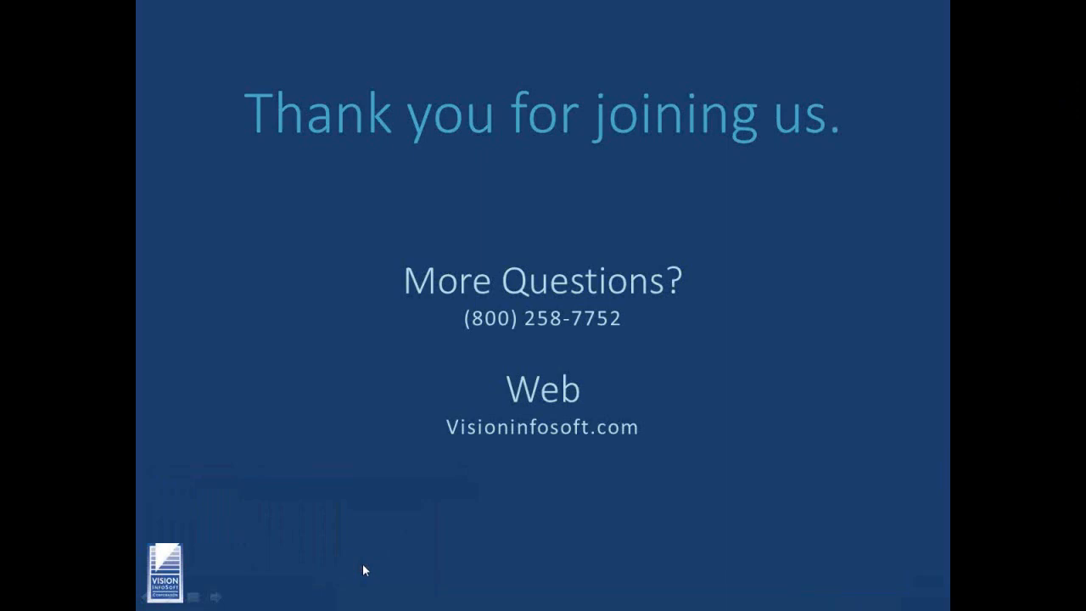